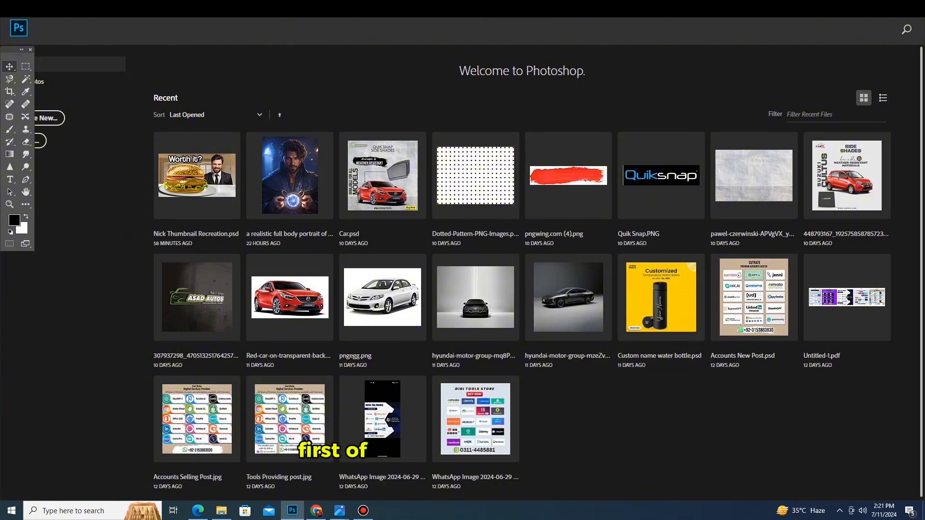
# - Create a new 1920 x 1080 px document at 300 pixels/inch in RGB color with a white background
pyautogui.hotkey('alt', 'f')
pyautogui.click(58, 17)
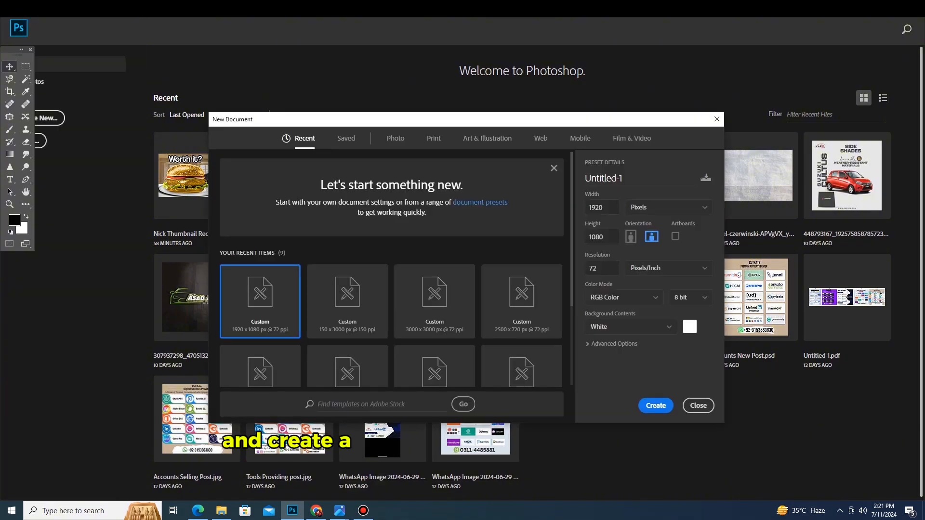
pyautogui.click(602, 268)
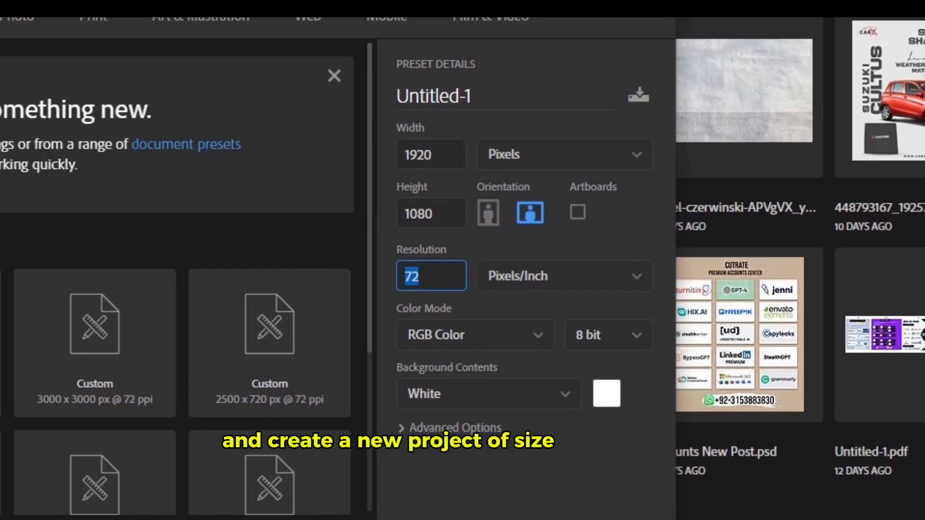
pyautogui.write('300')
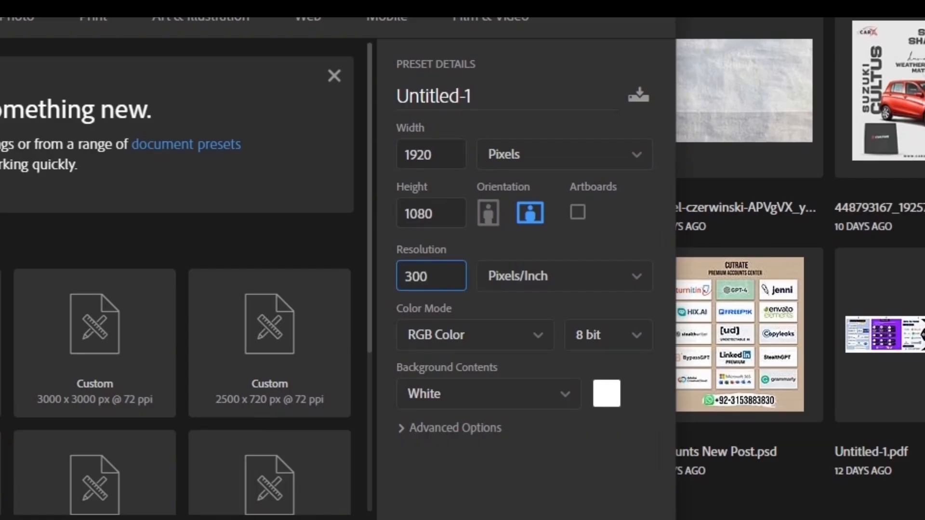
pyautogui.press('Tab')
pyautogui.press('Tab')
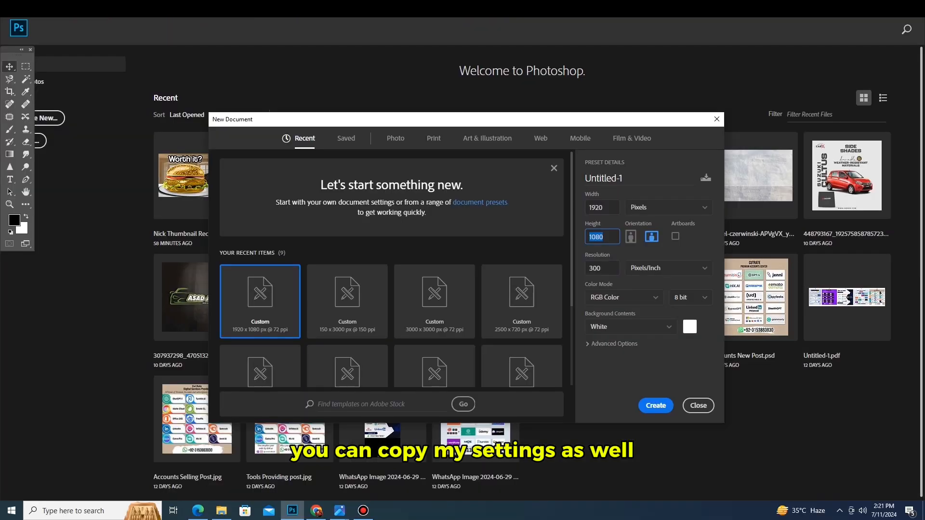
pyautogui.click(645, 408)
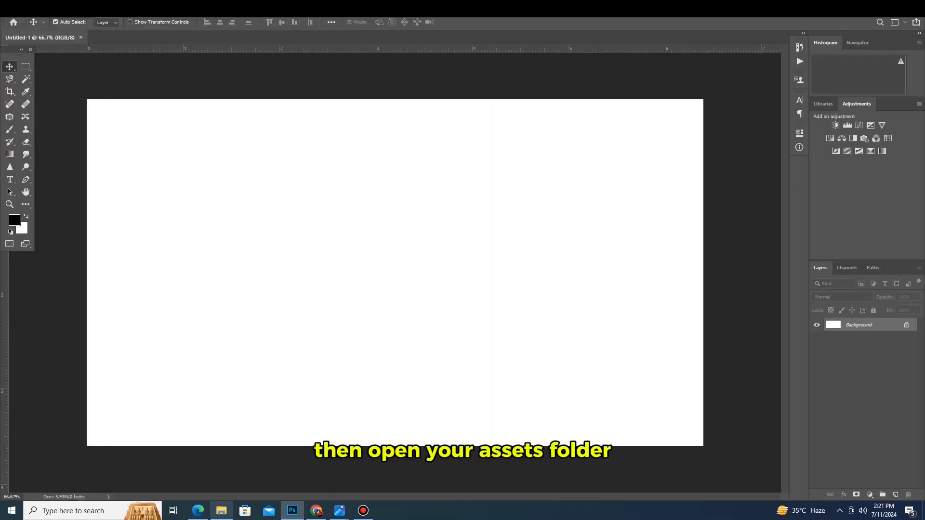
# - Place the architecture-5339245_1920 room image from the assets folder, enlarge it to fill the canvas and shift it slightly up and right
pyautogui.click(222, 510)
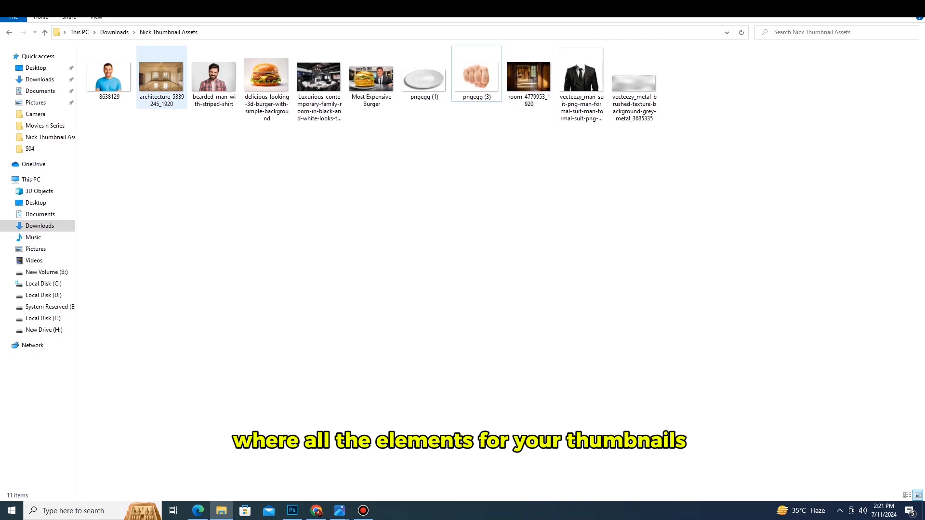
pyautogui.moveTo(161, 79); pyautogui.dragTo(293, 510)
pyautogui.moveTo(222, 511)
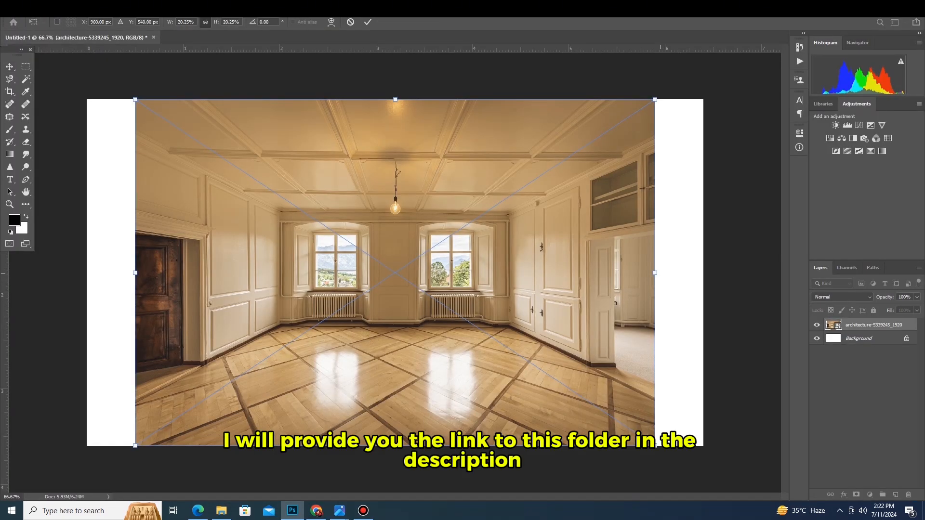
pyautogui.moveTo(655, 273); pyautogui.dragTo(870, 273)
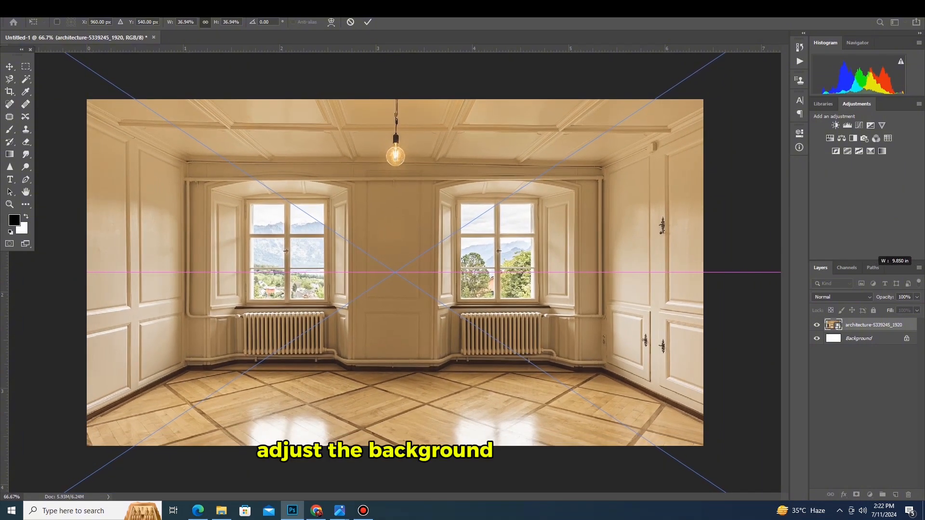
pyautogui.moveTo(438, 260); pyautogui.dragTo(464, 227)
pyautogui.click(367, 22)
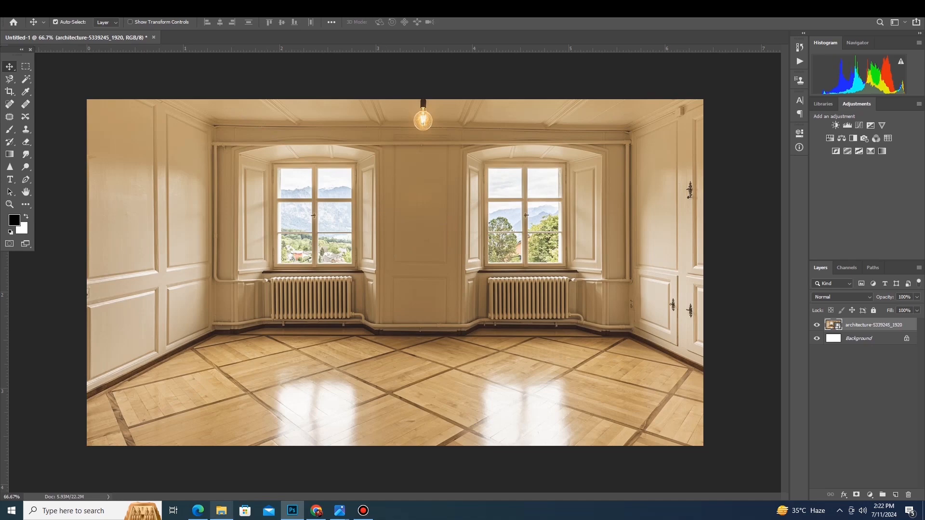
# - Place the black suit image and the bearded-man-with-striped-shirt photo from the assets folder onto the canvas
pyautogui.click(221, 510)
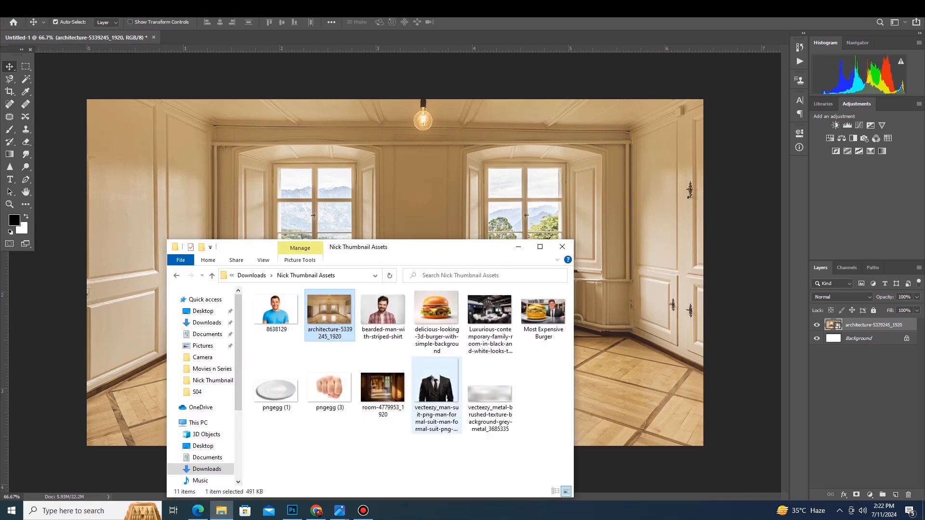
pyautogui.moveTo(436, 392); pyautogui.dragTo(486, 293)
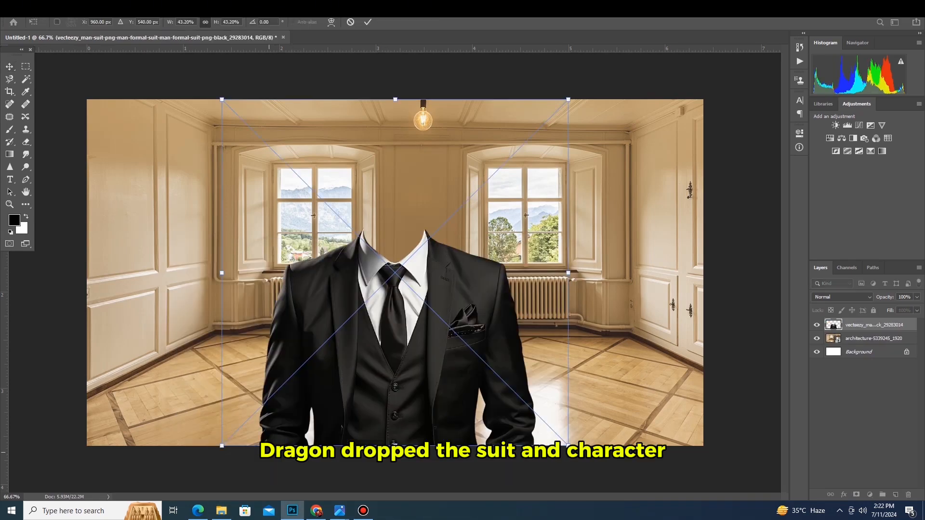
pyautogui.click(368, 22)
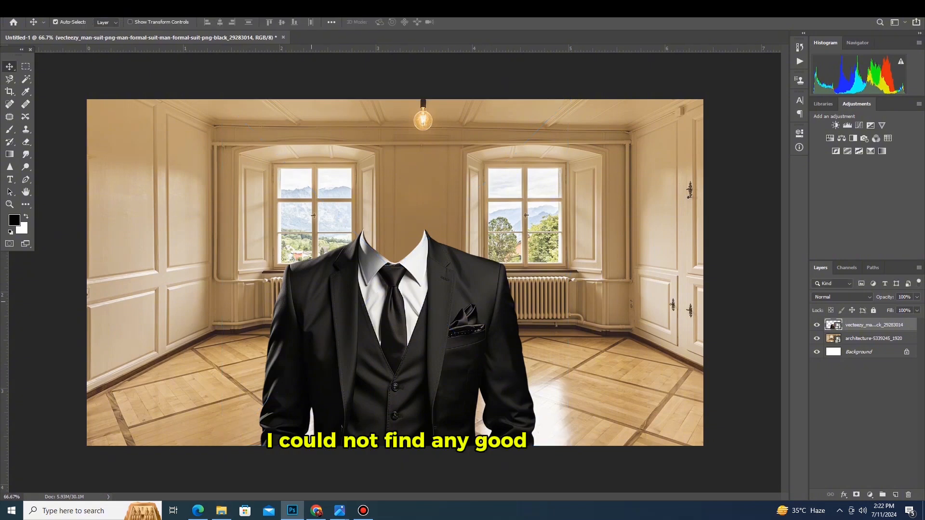
pyautogui.click(221, 511)
pyautogui.moveTo(383, 310); pyautogui.dragTo(410, 193)
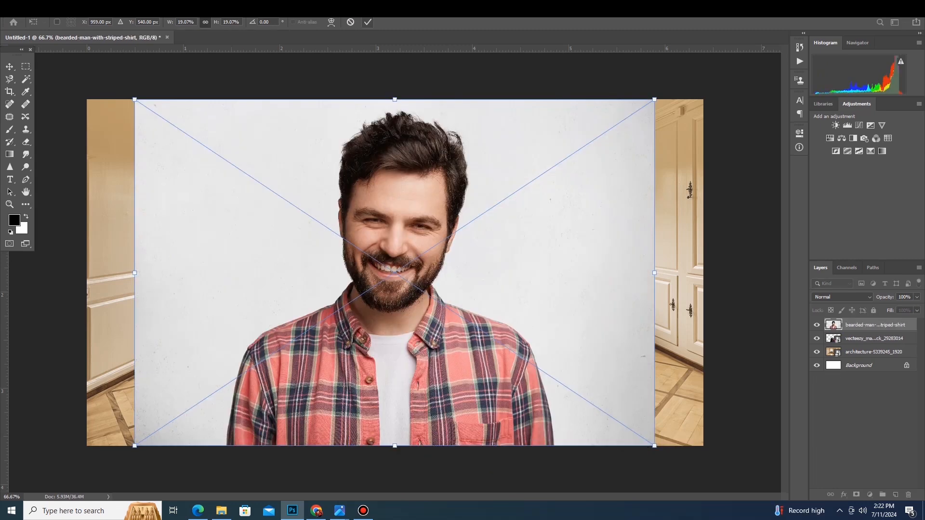
pyautogui.click(368, 22)
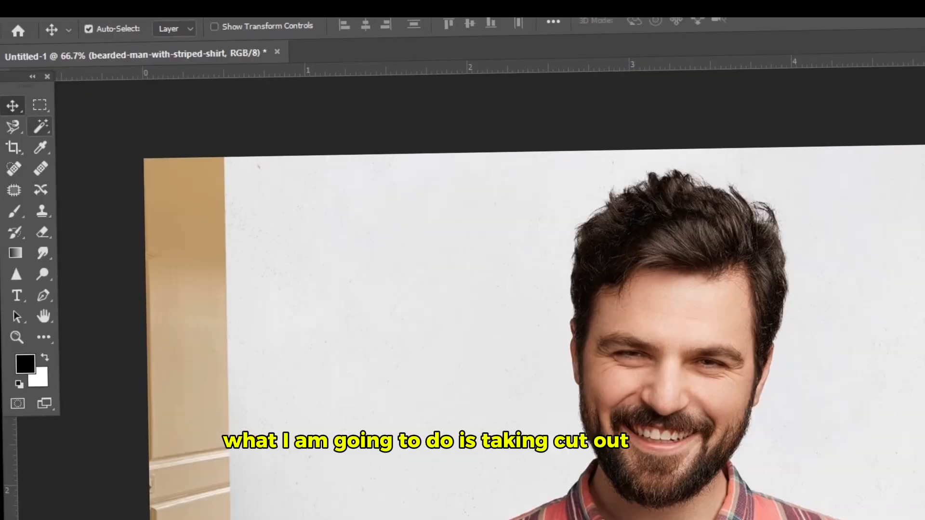
# - Cut out the bearded man with Select Subject, copy him to a new layer and hide the original photo layer
pyautogui.rightClick(25, 79)
pyautogui.click(70, 87)
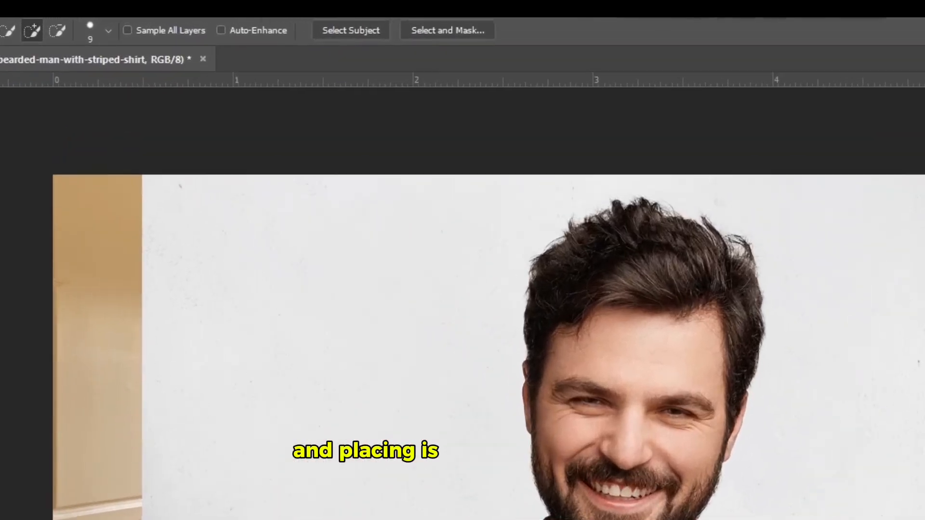
pyautogui.click(248, 22)
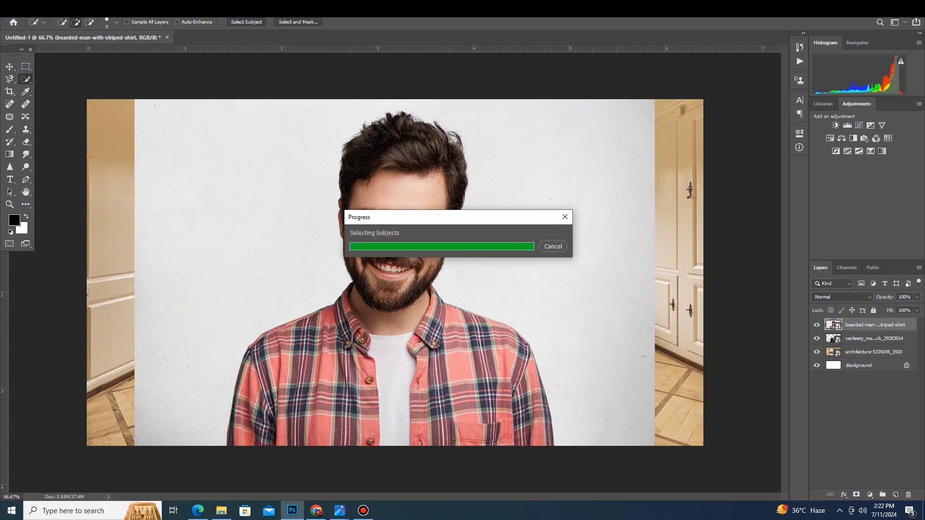
pyautogui.press('m')
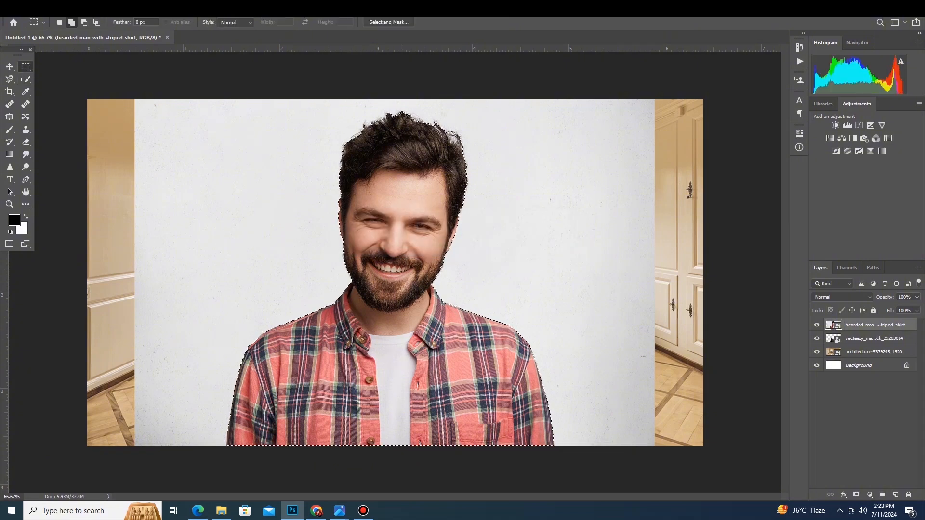
pyautogui.rightClick(402, 183)
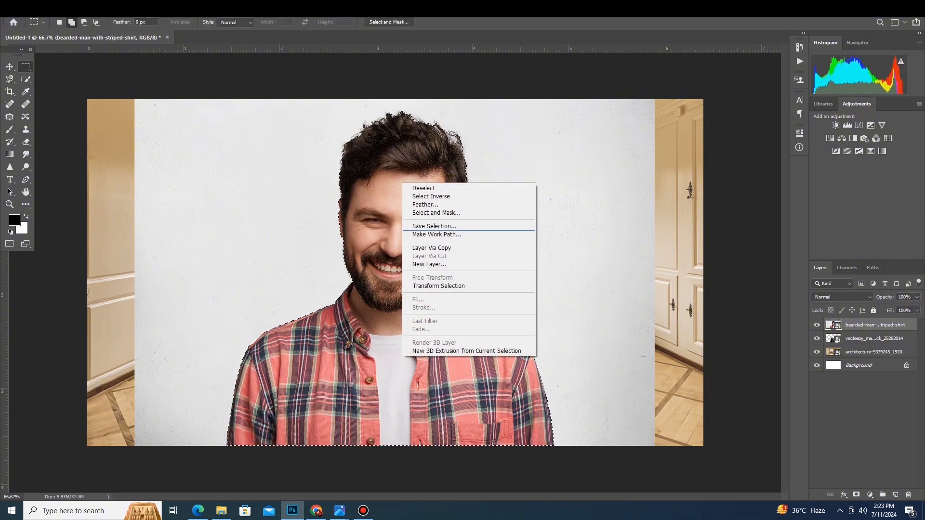
pyautogui.click(430, 248)
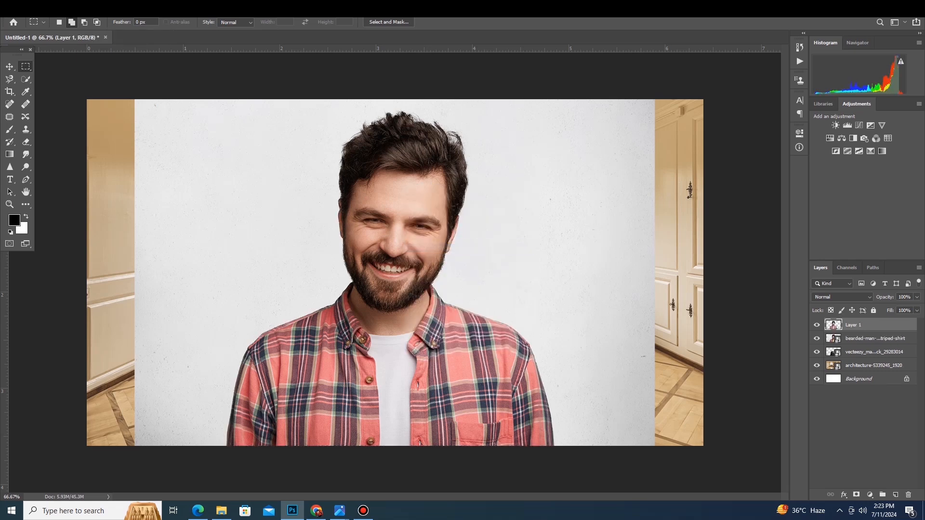
pyautogui.click(817, 338)
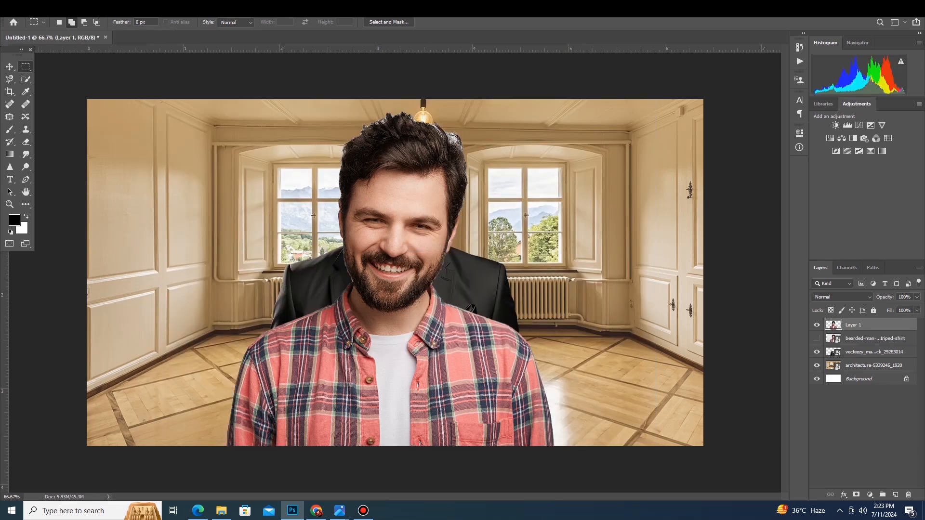
# - Add a layer mask from the cutout's outline and paint black on it with a 500 px brush to hide most of the plaid shirt
pyautogui.keyDown('ctrl'); pyautogui.click(833, 325); pyautogui.keyUp('ctrl')
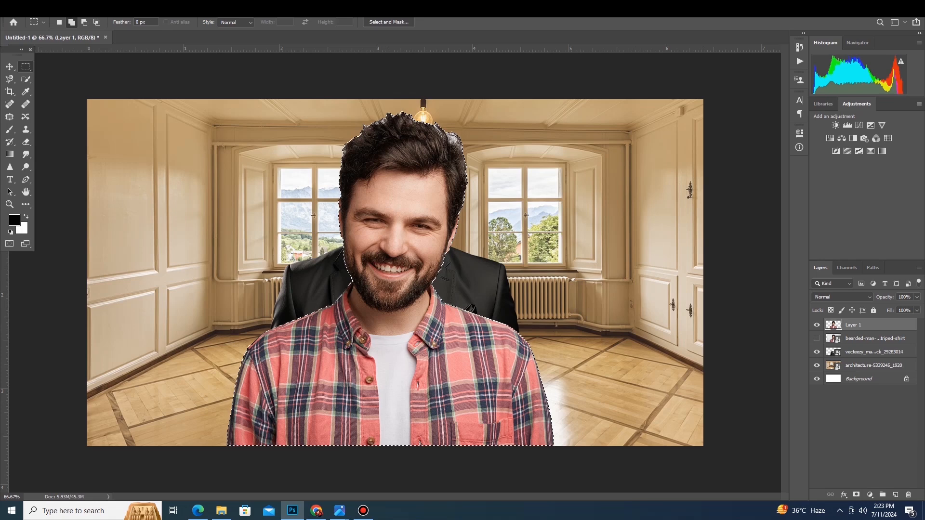
pyautogui.click(856, 495)
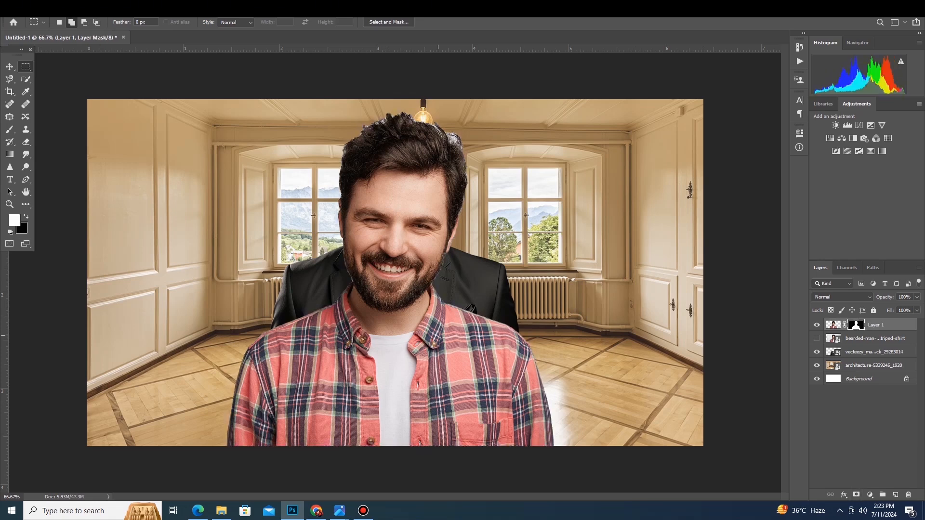
pyautogui.press('b')
pyautogui.click(24, 228)
pyautogui.press('Escape')
pyautogui.click(26, 217)
pyautogui.moveTo(277, 411)
pyautogui.mouseDown()
pyautogui.moveTo(293, 396)
pyautogui.moveTo(389, 428)
pyautogui.moveTo(513, 385)
pyautogui.mouseUp()
pyautogui.rightClick(212, 122)
pyautogui.click(277, 251)
pyautogui.moveTo(189, 23); pyautogui.dragTo(195, 22)
pyautogui.moveTo(522, 402); pyautogui.dragTo(460, 410)
# - Refine the mask around the collar and neck beside the pocket square with a 40 px brush, raising its opacity to 100%
pyautogui.scroll(4, 424, 304)
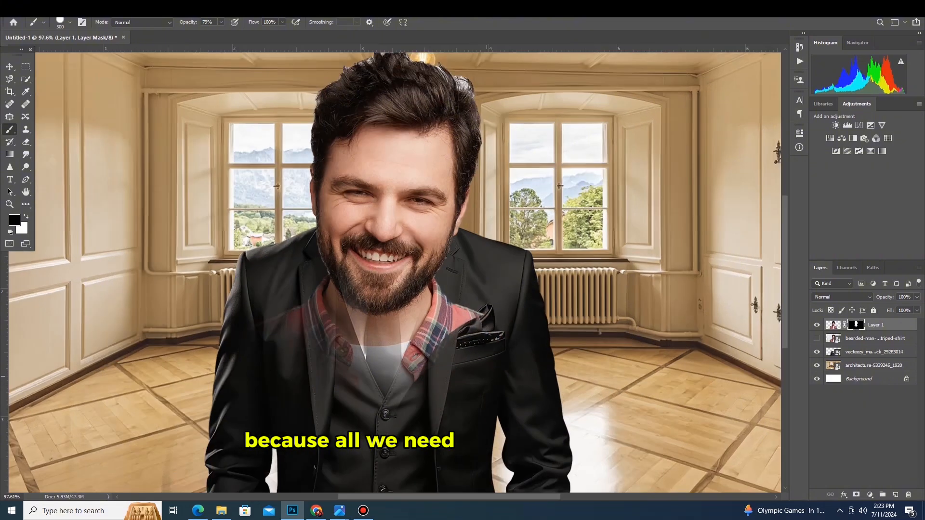
pyautogui.scroll(5, 486, 377)
pyautogui.press('[')
pyautogui.press('[')
pyautogui.press('[')
pyautogui.press('[')
pyautogui.press('[')
pyautogui.press('[')
pyautogui.press('[')
pyautogui.press('[')
pyautogui.press('[')
pyautogui.press('[')
pyautogui.moveTo(461, 273)
pyautogui.mouseDown()
pyautogui.moveTo(450, 270)
pyautogui.moveTo(410, 325)
pyautogui.mouseUp()
pyautogui.moveTo(188, 23); pyautogui.dragTo(199, 22)
pyautogui.moveTo(426, 212)
pyautogui.mouseDown()
pyautogui.moveTo(359, 371)
pyautogui.moveTo(414, 275)
pyautogui.mouseUp()
pyautogui.scroll(3, 422, 236)
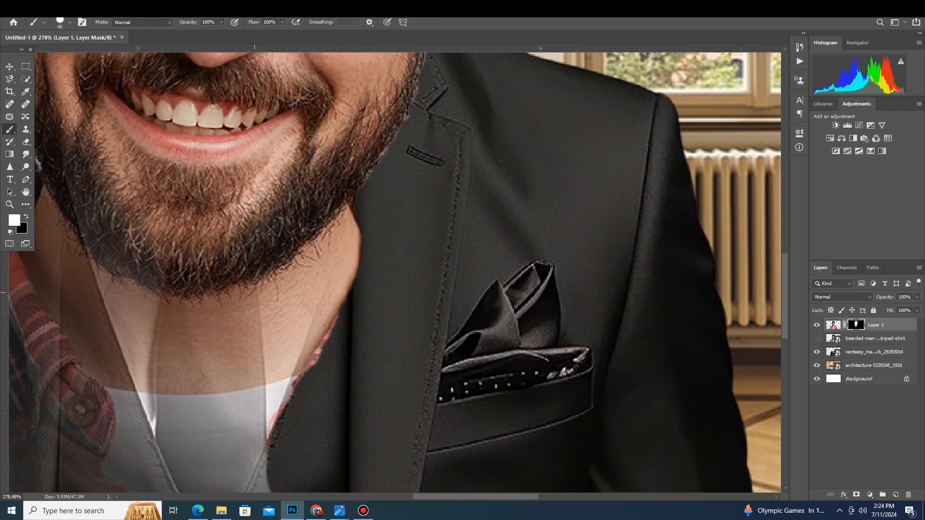
pyautogui.moveTo(254, 293)
pyautogui.mouseDown()
pyautogui.moveTo(289, 352)
pyautogui.moveTo(156, 263)
pyautogui.moveTo(205, 386)
pyautogui.mouseUp()
# - Enlarge the brush to 60 px and paint white on the mask to restore the faded neck below the beard
pyautogui.scroll(-9, 558, 355)
pyautogui.press(']')
pyautogui.press(']')
pyautogui.press(']')
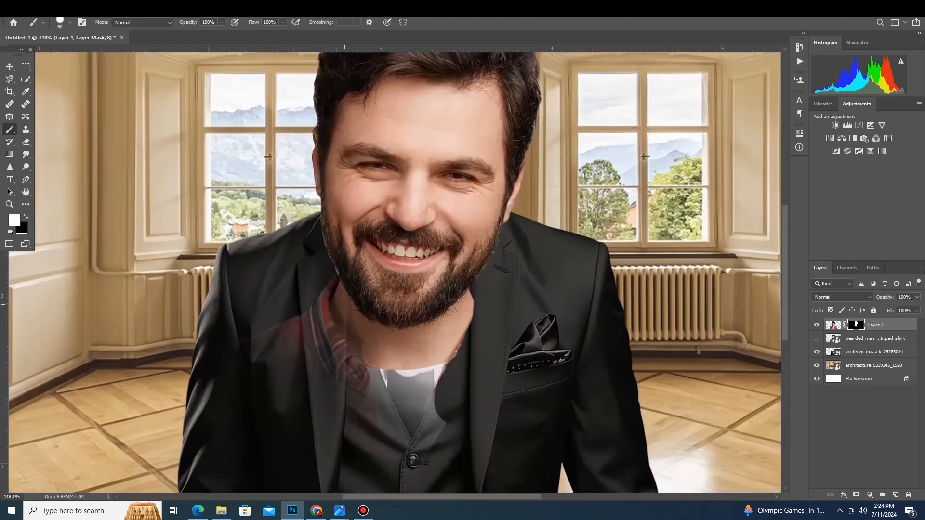
pyautogui.scroll(5, 346, 306)
pyautogui.moveTo(343, 315)
pyautogui.mouseDown()
pyautogui.moveTo(350, 345)
pyautogui.moveTo(452, 416)
pyautogui.mouseUp()
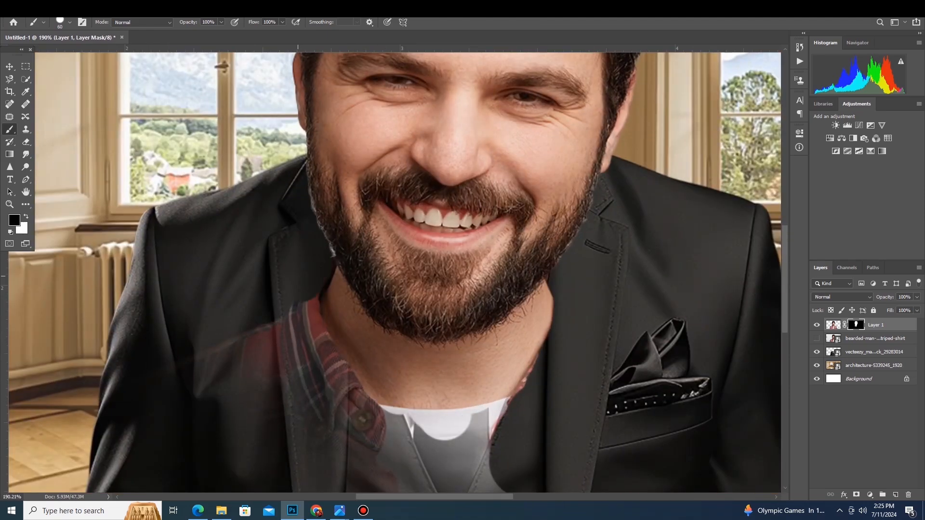
# - Paint black on the mask to hide the remaining plaid collar and shirt remnants below the neck
pyautogui.moveTo(304, 313); pyautogui.dragTo(253, 371)
pyautogui.moveTo(327, 311)
pyautogui.mouseDown()
pyautogui.moveTo(333, 366)
pyautogui.moveTo(380, 453)
pyautogui.mouseUp()
pyautogui.scroll(-6, 337, 289)
pyautogui.moveTo(379, 375)
pyautogui.mouseDown()
pyautogui.moveTo(412, 362)
pyautogui.moveTo(374, 357)
pyautogui.mouseUp()
# - Move the head layer beneath the suit layer, scale the head down and position it over the suit's collar
pyautogui.press('v')
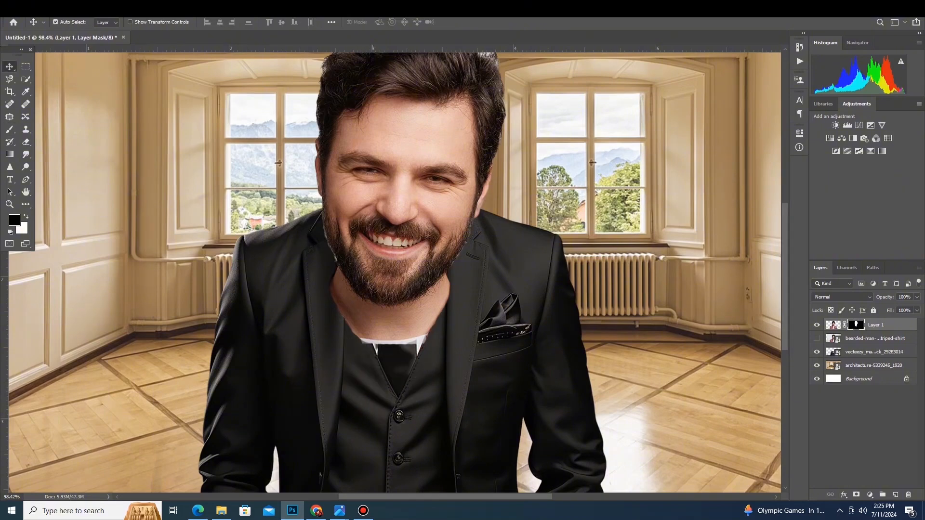
pyautogui.moveTo(371, 215)
pyautogui.mouseDown()
pyautogui.moveTo(396, 168)
pyautogui.moveTo(416, 165)
pyautogui.moveTo(401, 151)
pyautogui.mouseUp()
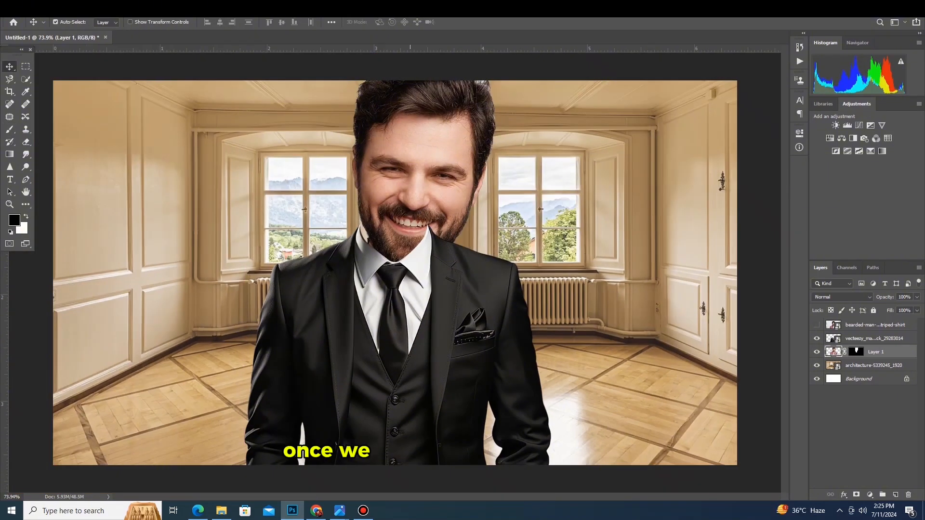
pyautogui.hotkey('ctrl', 't')
pyautogui.moveTo(591, 233); pyautogui.dragTo(502, 233)
pyautogui.moveTo(393, 211); pyautogui.dragTo(424, 191)
pyautogui.press('Return')
# - Rotate the head by -4.75 degrees and nudge it down so the neck sits inside the shirt collar
pyautogui.hotkey('ctrl', 't')
pyautogui.moveTo(540, 366); pyautogui.dragTo(551, 354)
pyautogui.moveTo(397, 167); pyautogui.dragTo(395, 169)
pyautogui.press('Down')
pyautogui.press('Down')
pyautogui.press('Down')
pyautogui.press('Down')
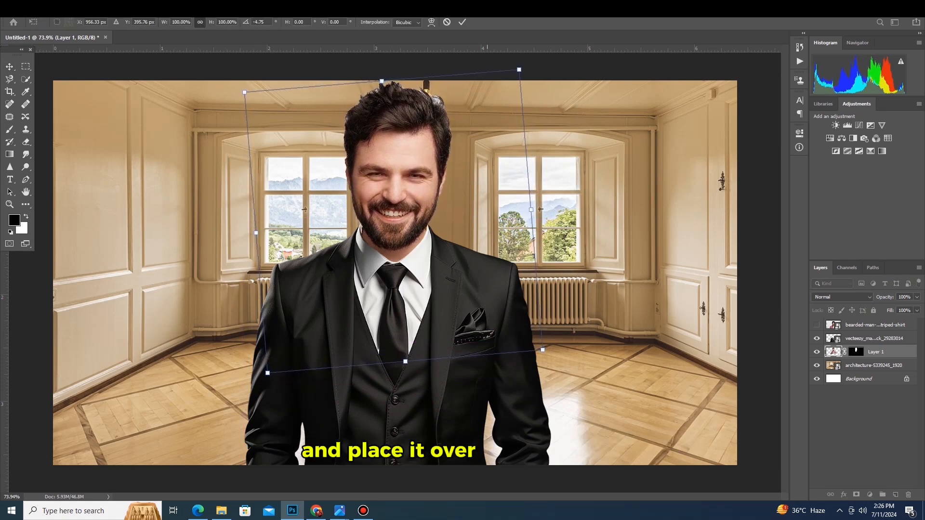
pyautogui.press('Return')
# - Fill the gaps between neck and collar using the Clone Stamp on a new layer above the head, sampling all layers
pyautogui.scroll(14, 369, 229)
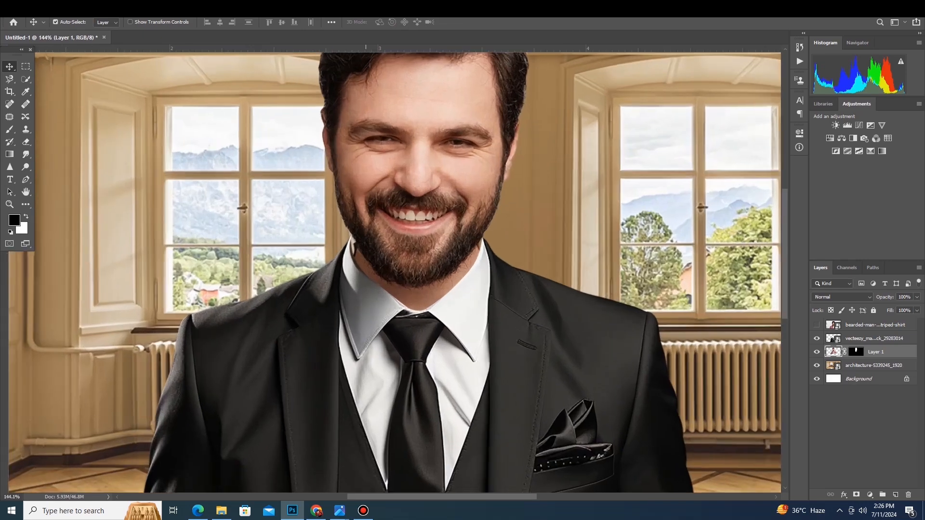
pyautogui.scroll(2, 477, 289)
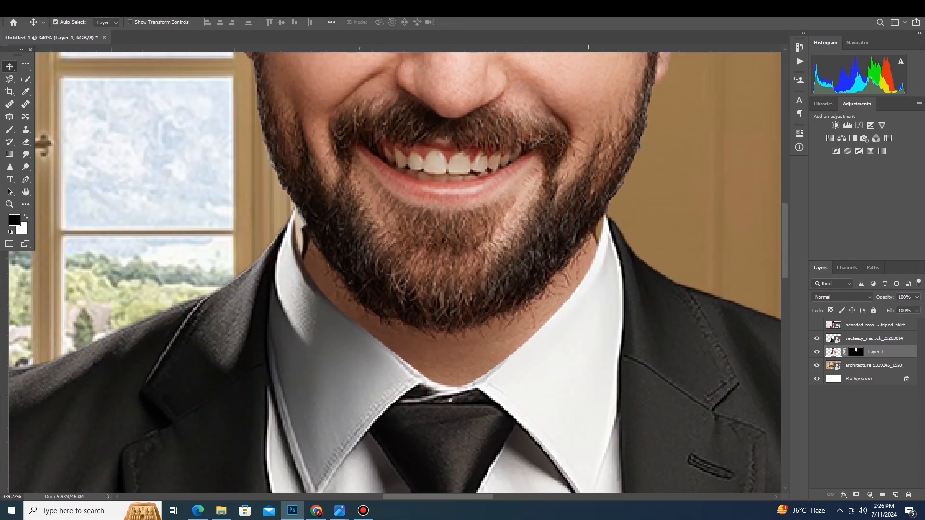
pyautogui.scroll(2, 588, 250)
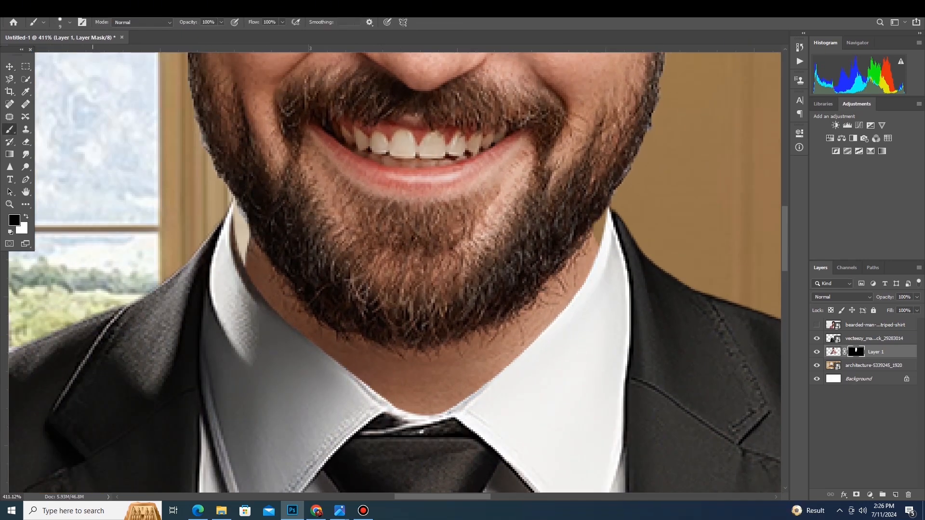
pyautogui.click(26, 129)
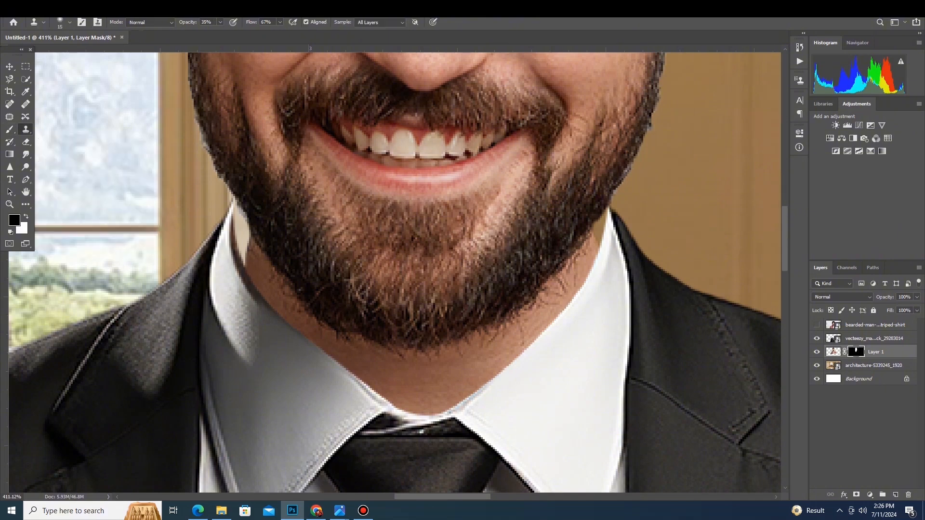
pyautogui.click(895, 495)
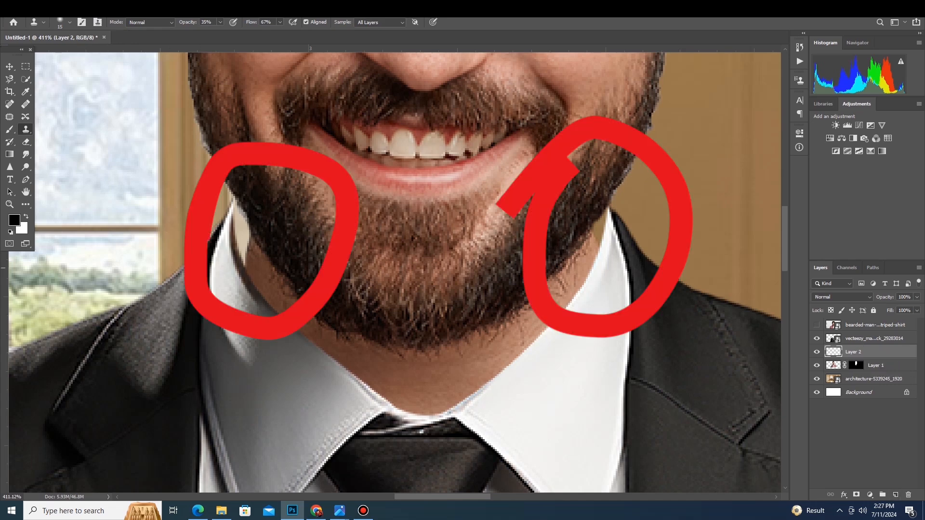
pyautogui.click(380, 22)
pyautogui.click(376, 47)
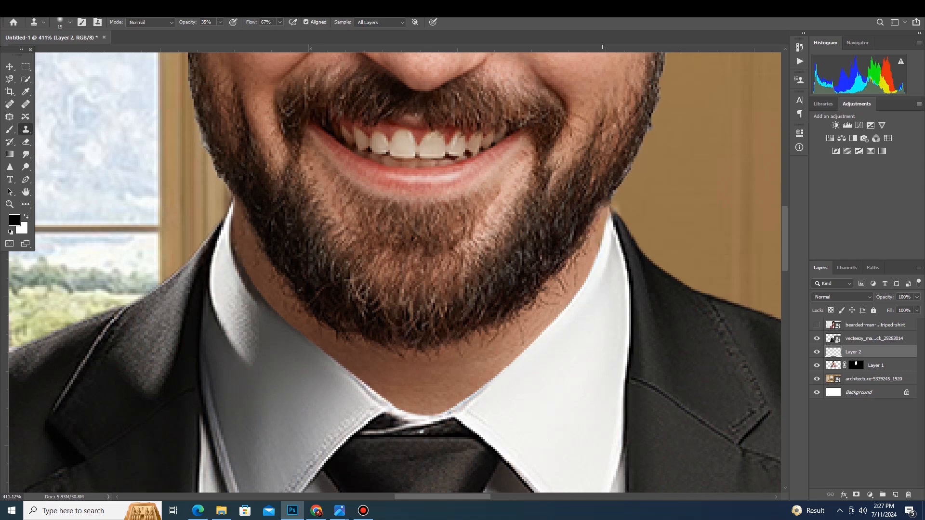
# - Paint a contact shadow on the neck along the shirt collar with a soft black 9 px brush at 45% opacity on a new layer beneath the suit
pyautogui.scroll(-10, 124, 167)
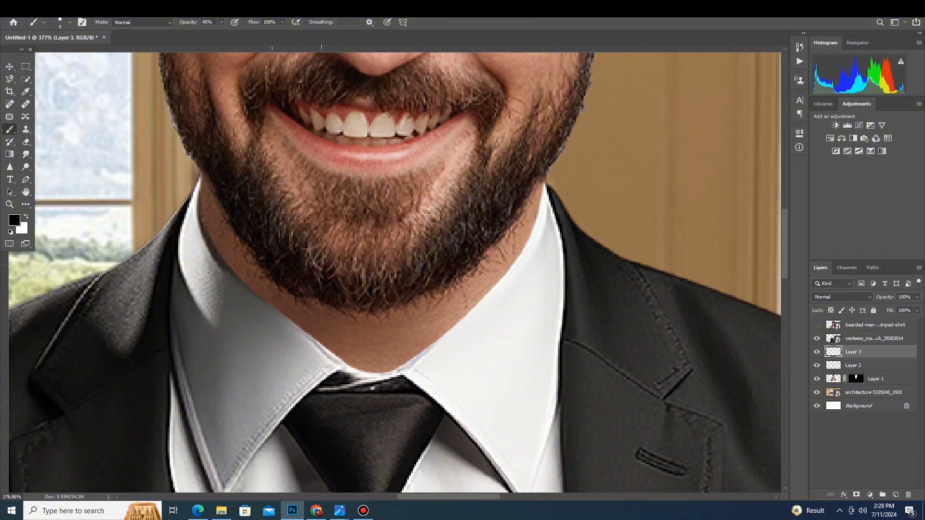
pyautogui.rightClick(365, 210)
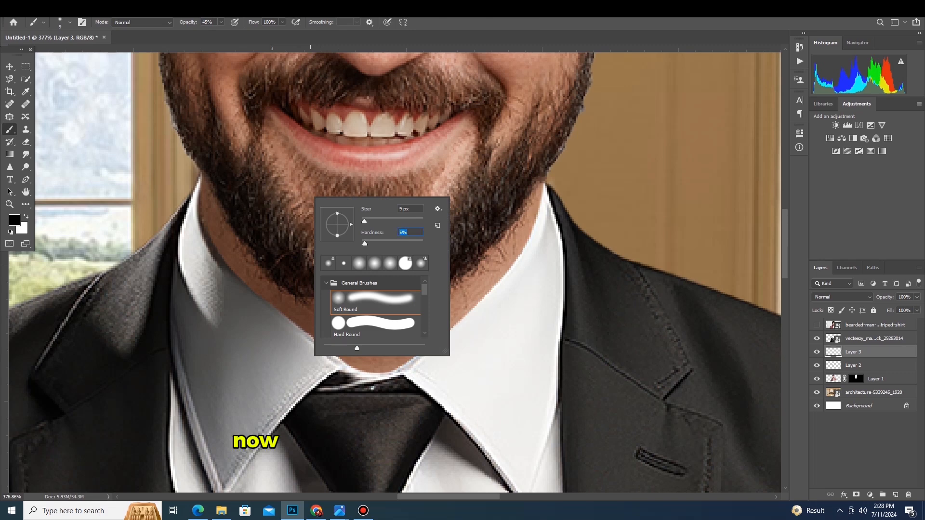
pyautogui.press('Return')
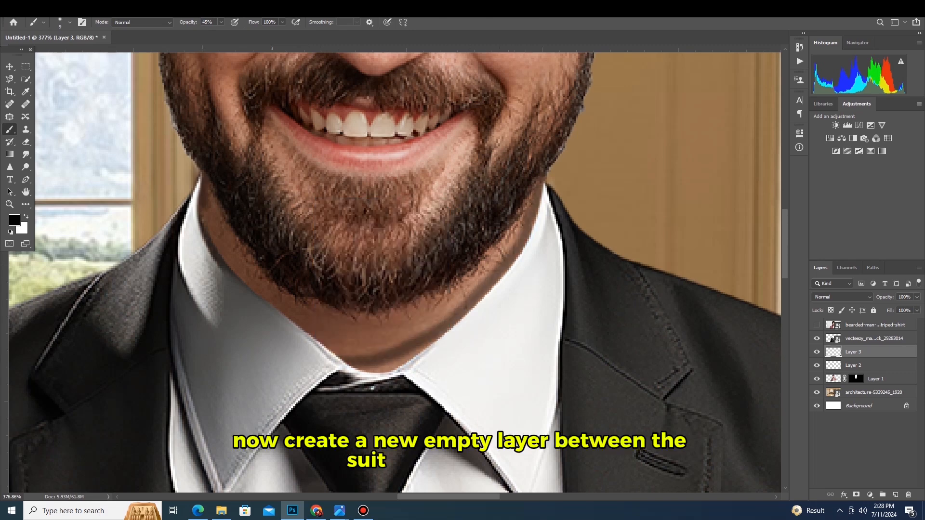
pyautogui.moveTo(202, 212)
pyautogui.mouseDown()
pyautogui.moveTo(268, 300)
pyautogui.moveTo(402, 359)
pyautogui.moveTo(333, 352)
pyautogui.moveTo(302, 323)
pyautogui.mouseUp()
pyautogui.moveTo(417, 351)
pyautogui.mouseDown()
pyautogui.moveTo(348, 361)
pyautogui.moveTo(400, 365)
pyautogui.mouseUp()
pyautogui.moveTo(305, 324); pyautogui.dragTo(370, 351)
pyautogui.moveTo(466, 312)
pyautogui.mouseDown()
pyautogui.moveTo(386, 346)
pyautogui.moveTo(407, 345)
pyautogui.mouseUp()
pyautogui.hotkey('ctrl', 'z')
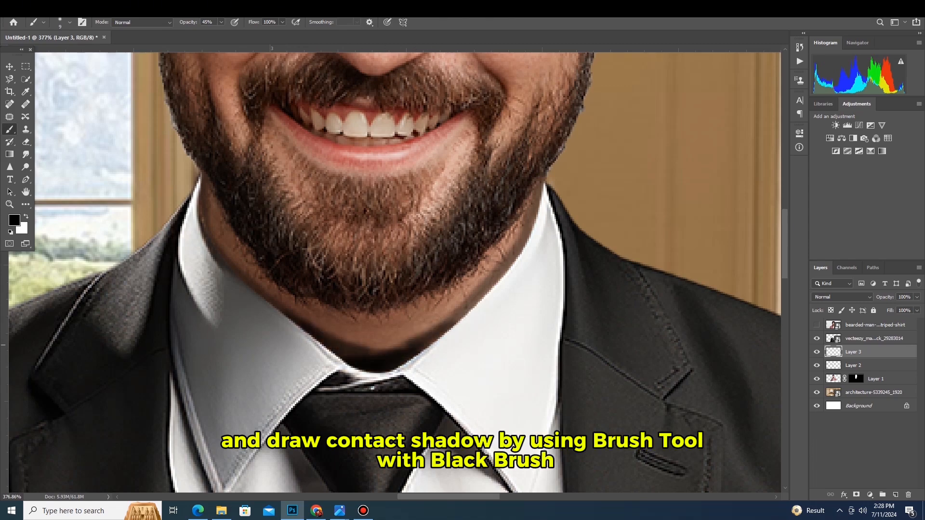
# - Set the neck shadow layer to Multiply blending and 46% opacity
pyautogui.hotkey('ctrl', '0')
pyautogui.moveTo(885, 298); pyautogui.dragTo(859, 297)
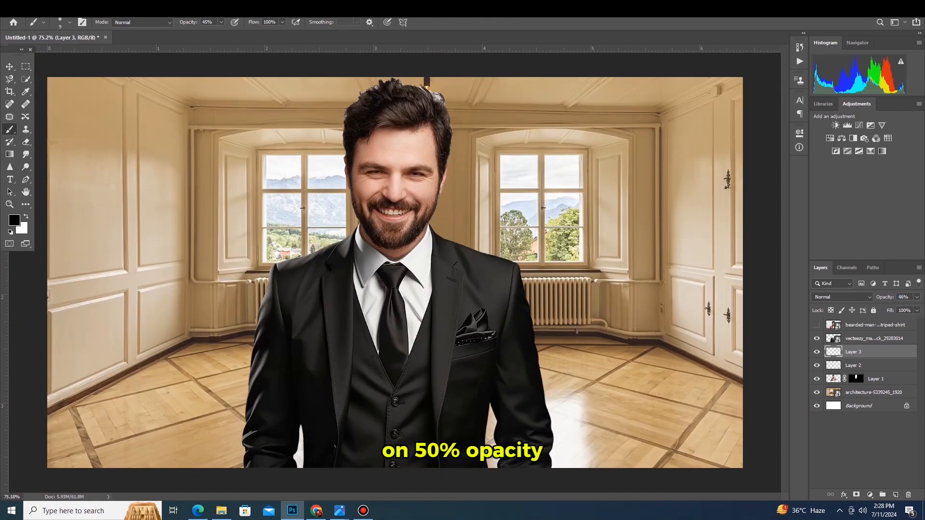
pyautogui.click(842, 297)
pyautogui.click(842, 294)
pyautogui.press('v')
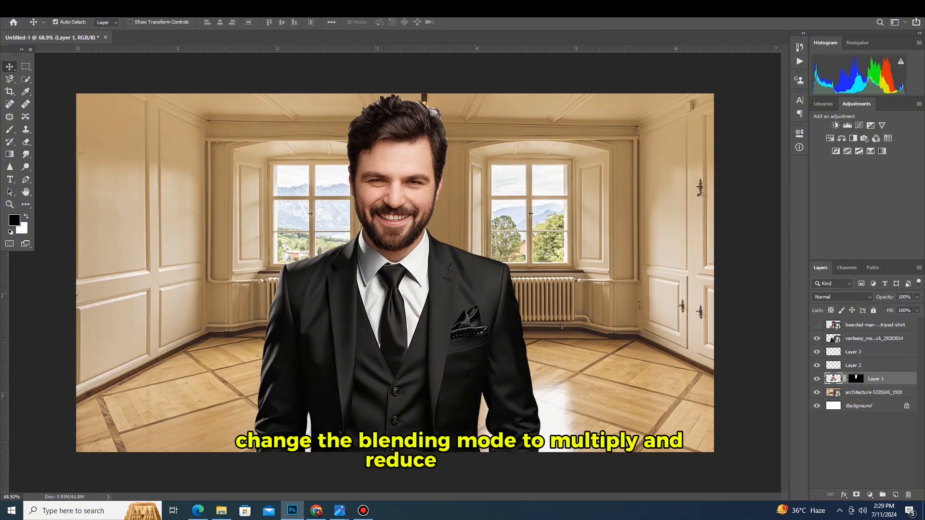
# - Move the hidden bearded-man photo layer beneath the room background layer
pyautogui.click(874, 338)
pyautogui.keyDown('shift'); pyautogui.click(876, 378); pyautogui.keyUp('shift')
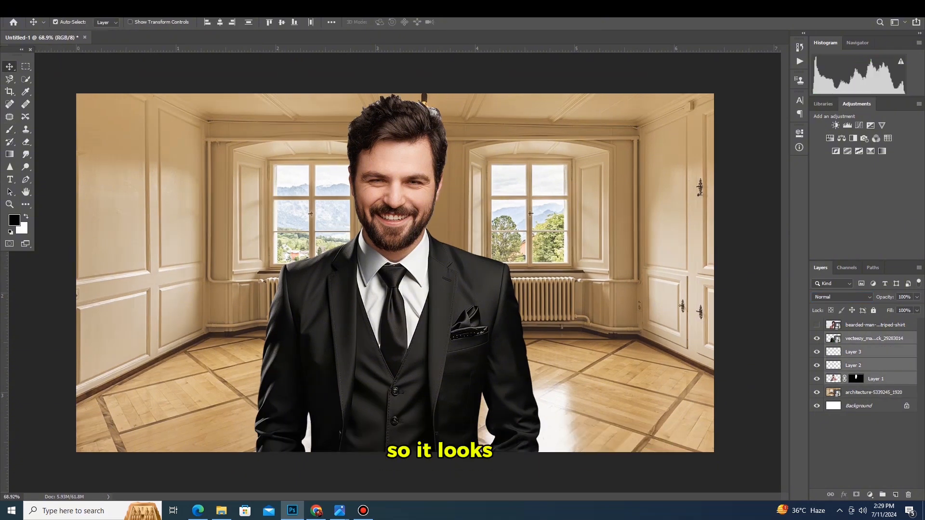
pyautogui.moveTo(874, 324); pyautogui.dragTo(862, 399)
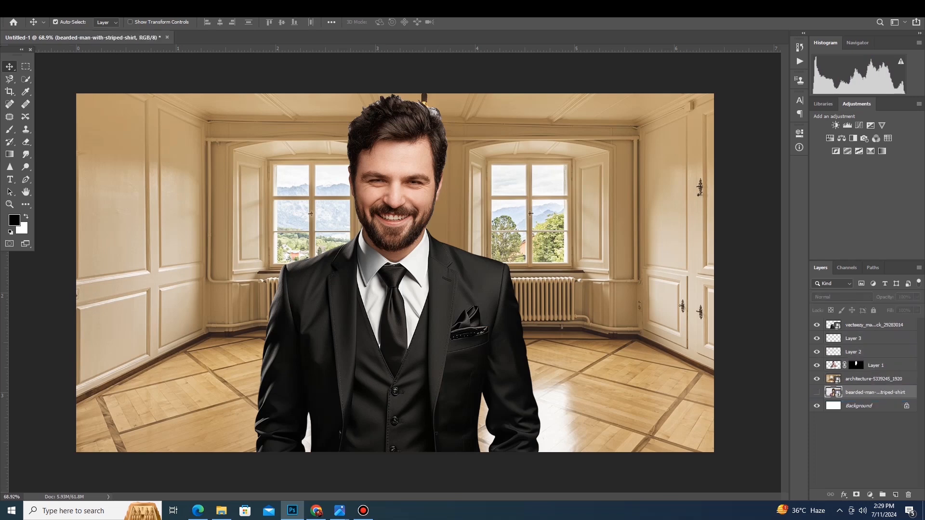
# - Transform the suit, head, clone and shadow layers together, moving the man to the right side of the canvas
pyautogui.click(875, 365)
pyautogui.keyDown('shift'); pyautogui.click(874, 325); pyautogui.keyUp('shift')
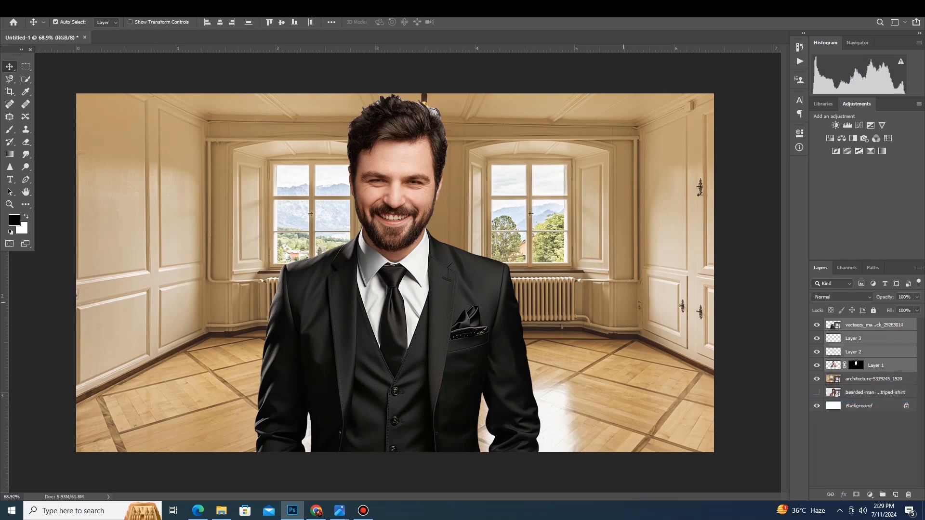
pyautogui.press('ctrl')
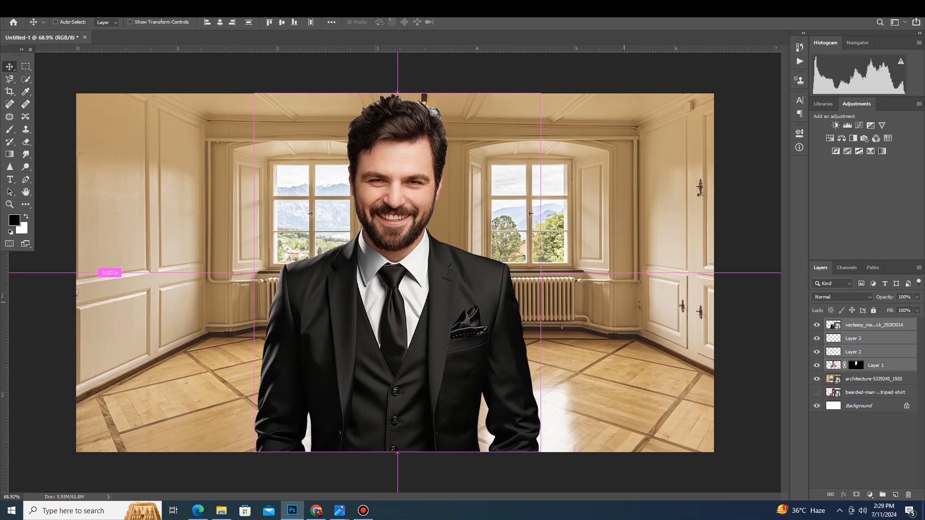
pyautogui.hotkey('ctrl', 't')
pyautogui.moveTo(542, 274); pyautogui.dragTo(507, 274)
pyautogui.moveTo(400, 272); pyautogui.dragTo(613, 277)
pyautogui.moveTo(584, 137); pyautogui.dragTo(587, 94)
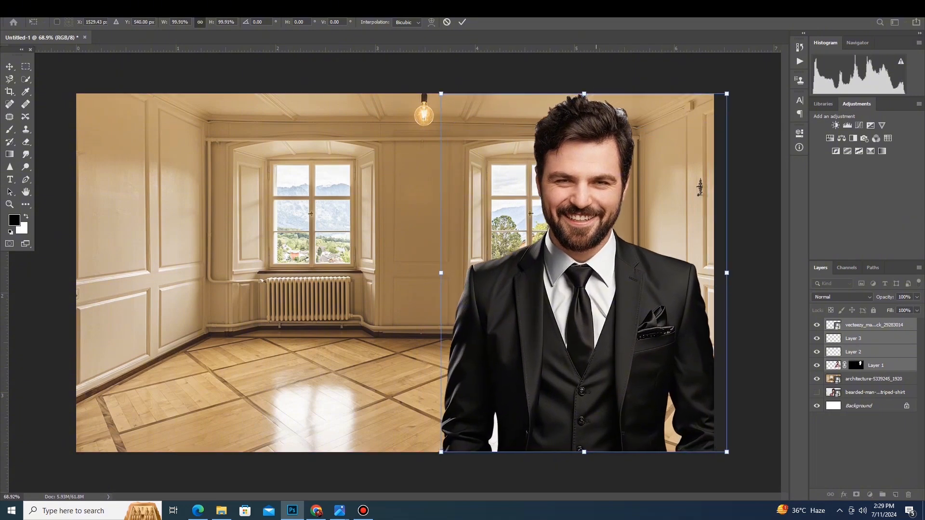
pyautogui.moveTo(623, 216); pyautogui.dragTo(604, 217)
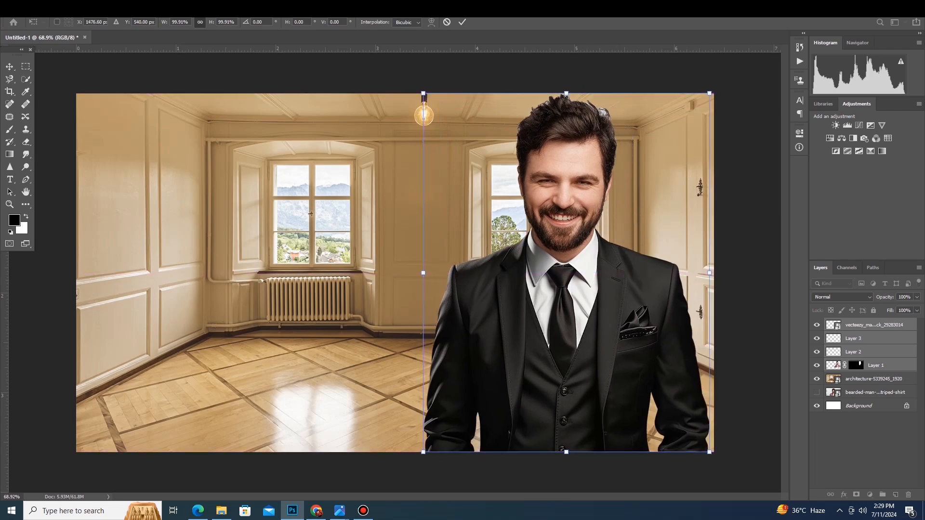
pyautogui.click(462, 22)
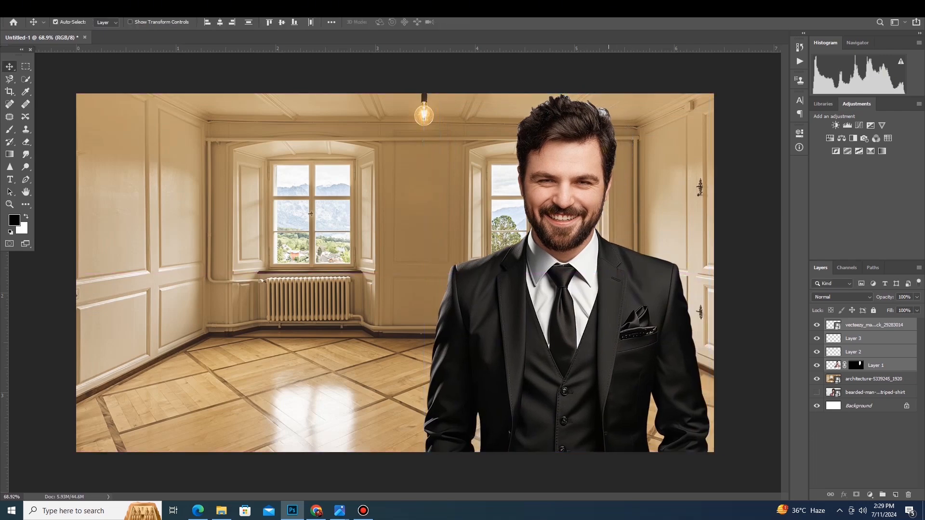
# - Paint black at 30% brush opacity on the head layer's mask to remove the white spots along the hair edges
pyautogui.scroll(9, 658, 96)
pyautogui.scroll(6, 658, 96)
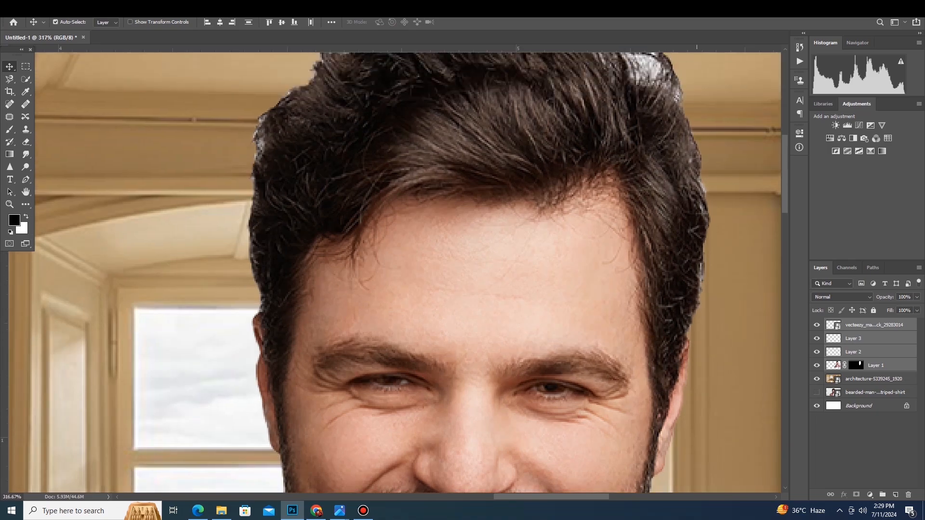
pyautogui.scroll(-1, 698, 148)
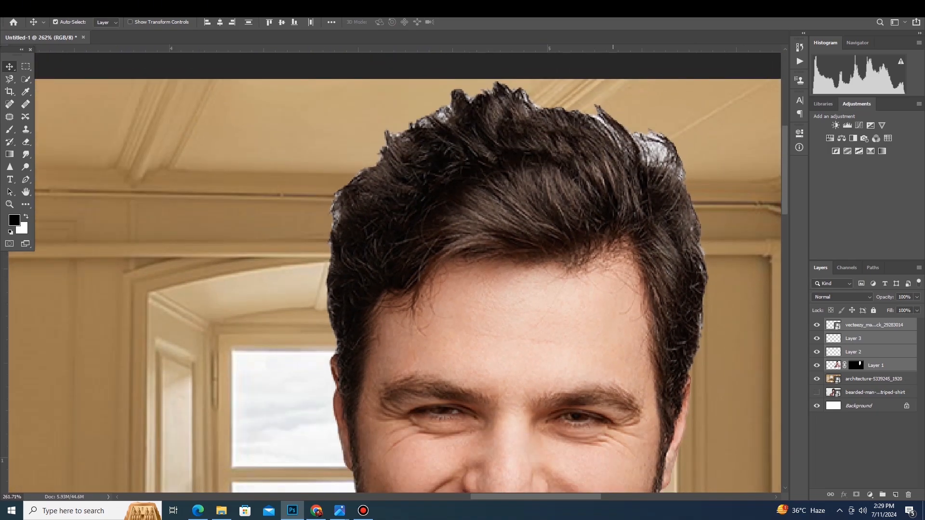
pyautogui.click(861, 448)
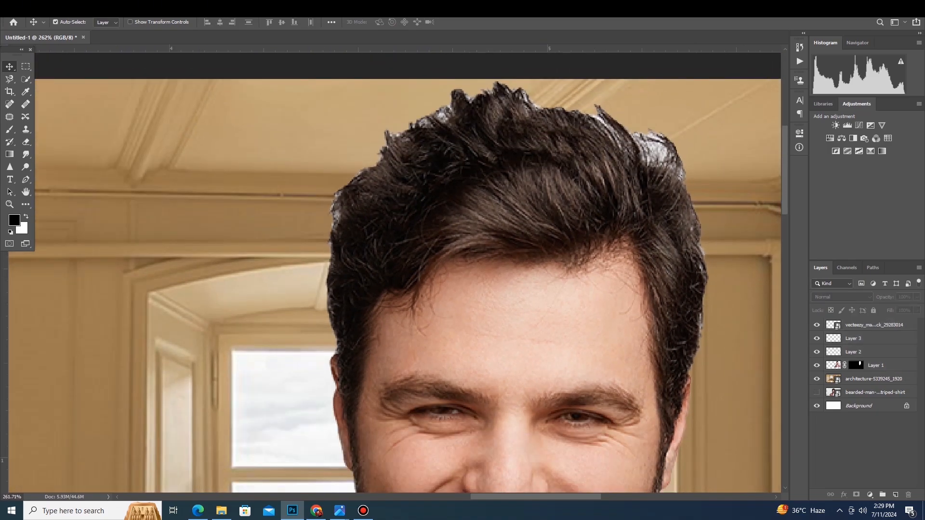
pyautogui.click(857, 365)
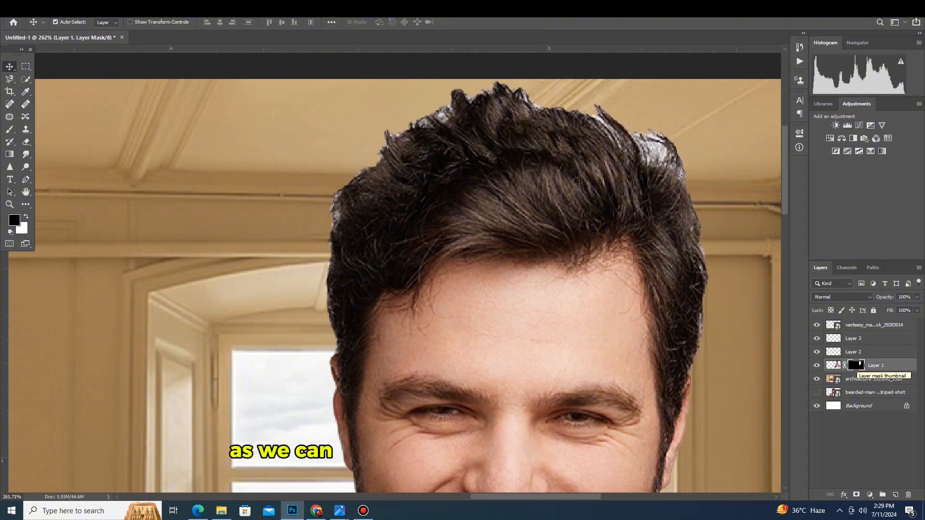
pyautogui.press('b')
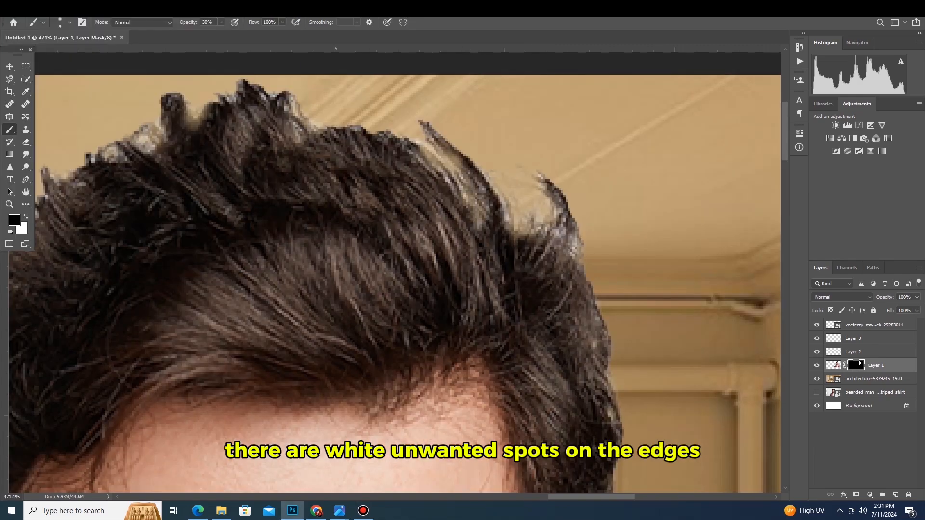
pyautogui.scroll(-10, 263, 151)
pyautogui.scroll(12, 562, 212)
pyautogui.moveTo(562, 164)
pyautogui.mouseDown()
pyautogui.moveTo(613, 250)
pyautogui.moveTo(581, 241)
pyautogui.moveTo(602, 217)
pyautogui.moveTo(578, 197)
pyautogui.mouseUp()
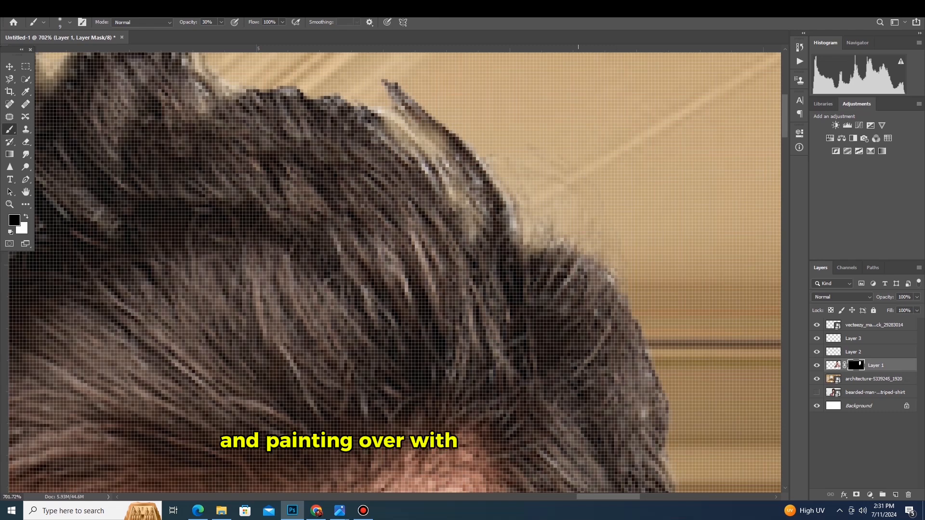
pyautogui.scroll(-10, 395, 270)
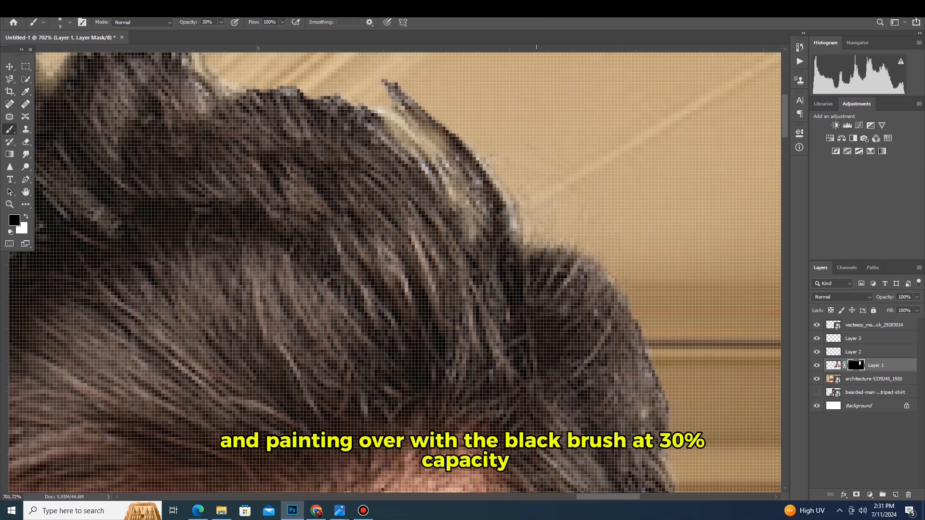
pyautogui.scroll(-6, 395, 269)
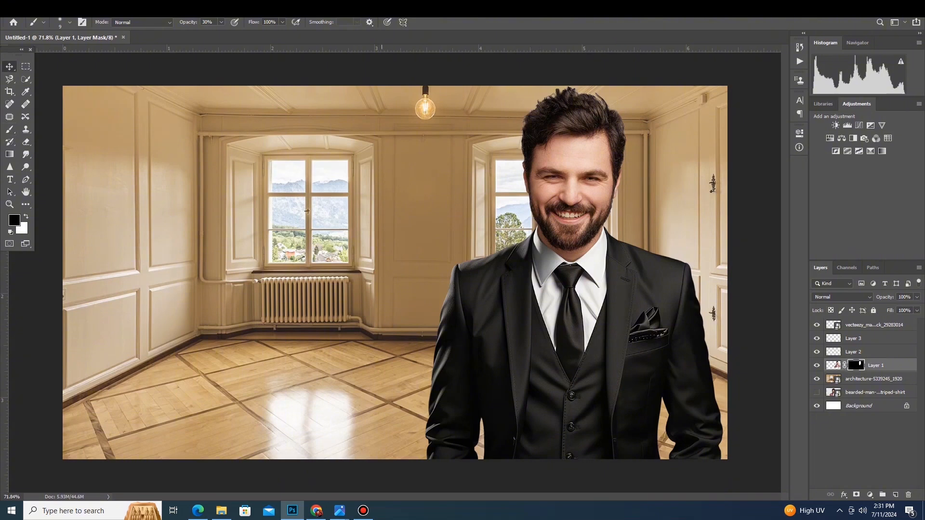
# - Shift the room background up and to the left so both windows show beside the man
pyautogui.press('v')
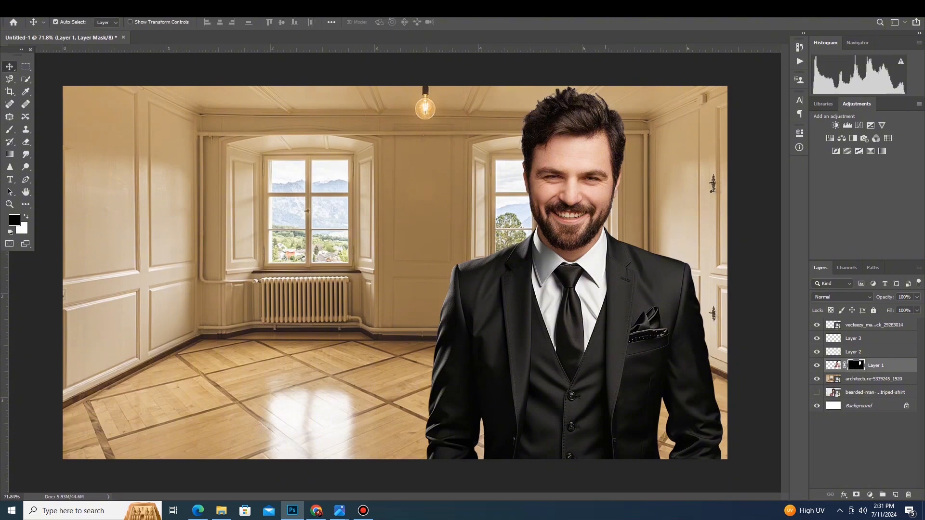
pyautogui.moveTo(477, 182); pyautogui.dragTo(406, 157)
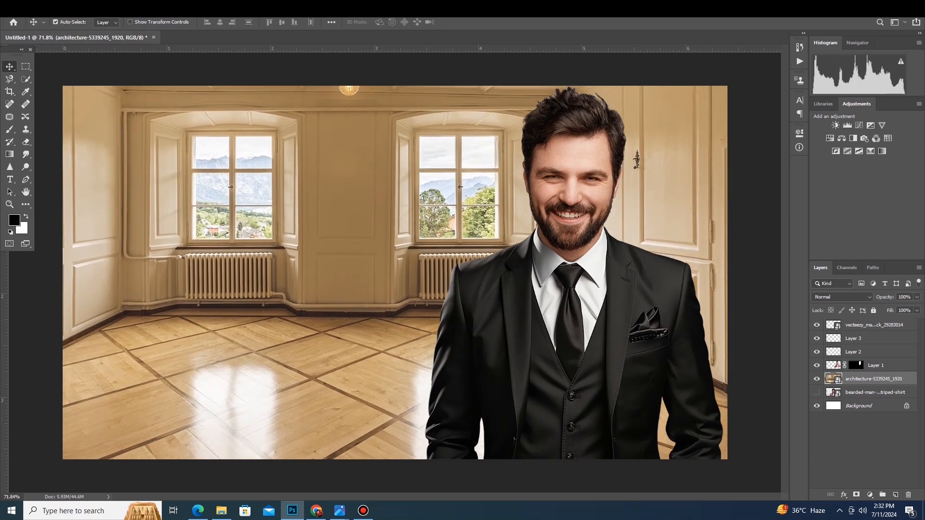
# - Rename the suit image layer as Suit and Layer 3 as Neck Shadow
pyautogui.doubleClick(874, 325)
pyautogui.write('Suit')
pyautogui.press('Tab')
pyautogui.write('Neck Sh')
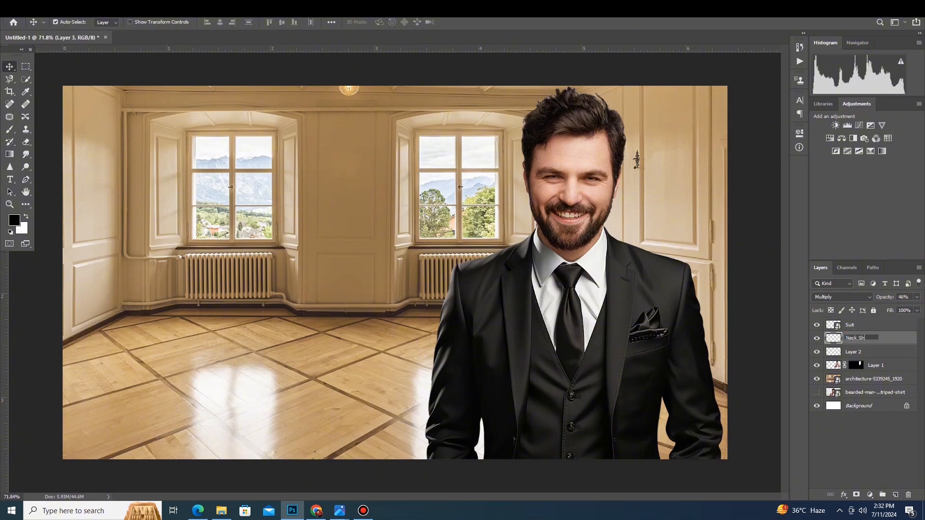
pyautogui.write('adow')
pyautogui.press('Return')
pyautogui.scroll(10, 557, 229)
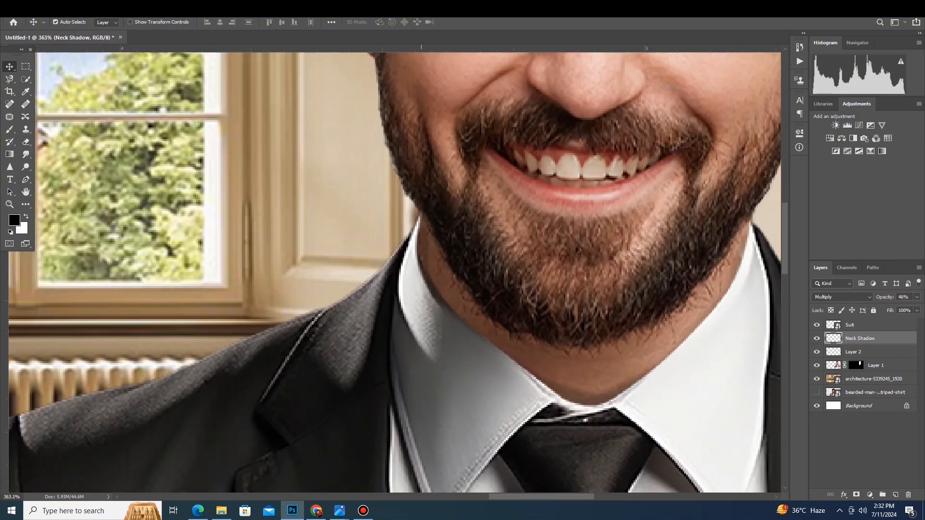
pyautogui.press('e')
pyautogui.click(853, 351)
pyautogui.press('[')
pyautogui.press('[')
pyautogui.press('[')
pyautogui.press('[')
pyautogui.press('[')
pyautogui.scroll(-6, 308, 251)
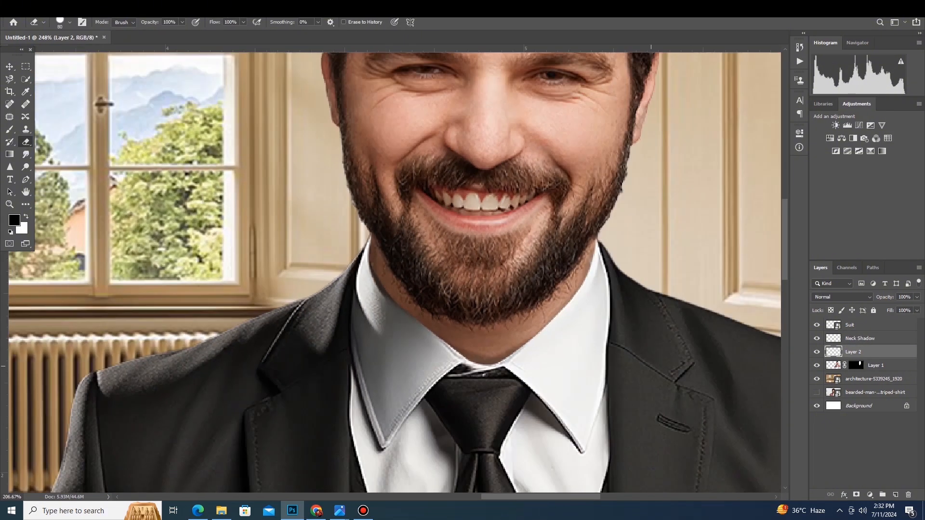
pyautogui.scroll(5, 539, 227)
pyautogui.scroll(-10, 551, 245)
# - Rename Layer 2 as Clone Stamp and Layer 1 as Face
pyautogui.press('v')
pyautogui.doubleClick(853, 352)
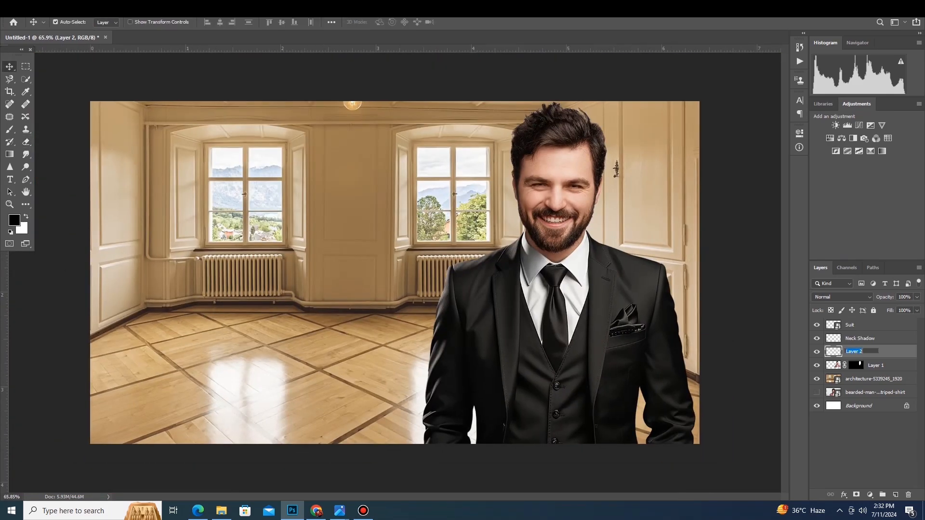
pyautogui.doubleClick(876, 365)
pyautogui.write('Face')
pyautogui.press('Return')
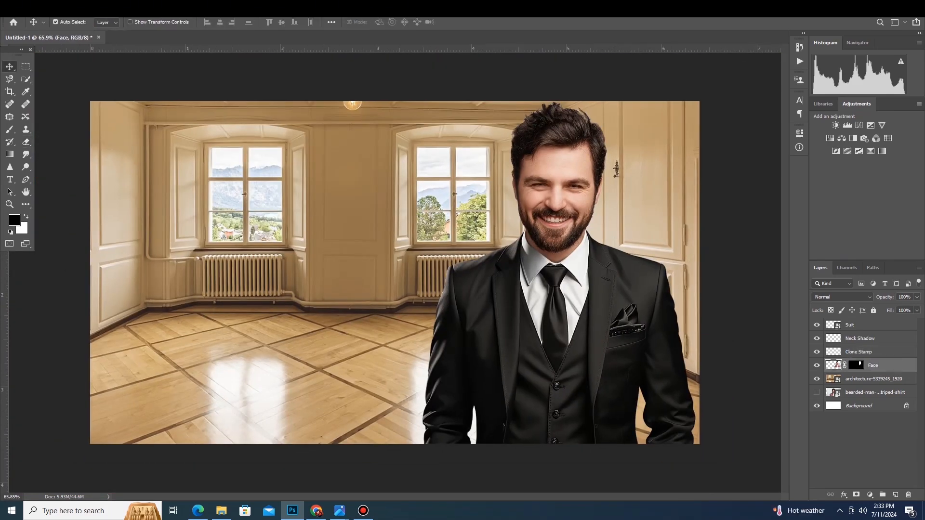
# - Group the Suit, Neck Shadow, Clone Stamp and Face layers into a group named Character
pyautogui.click(866, 326)
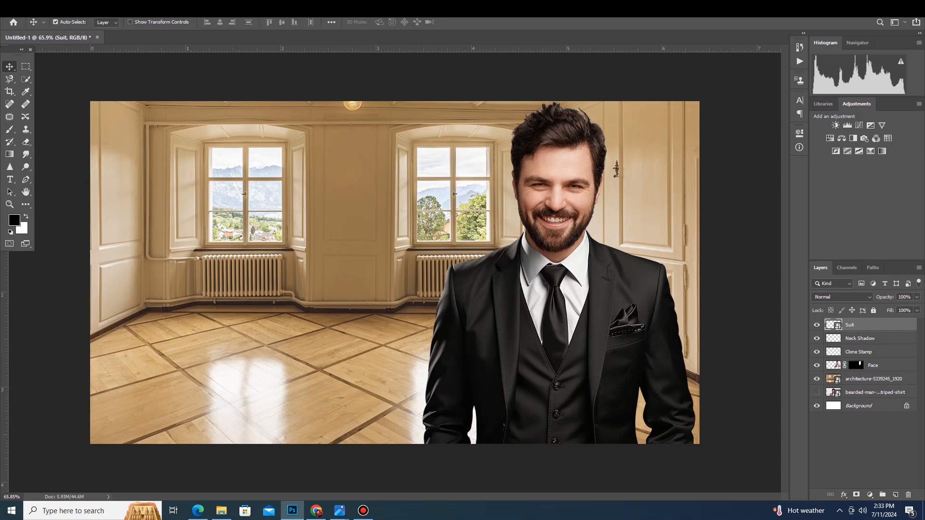
pyautogui.keyDown('shift'); pyautogui.click(874, 366); pyautogui.keyUp('shift')
pyautogui.press('g')
pyautogui.press('v')
pyautogui.hotkey('ctrl', 'g')
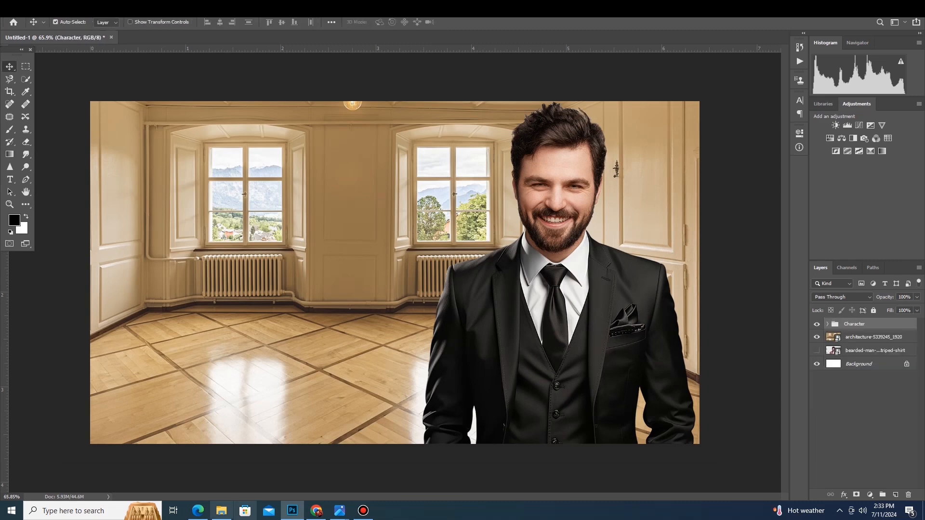
# - Place the brushed grey metal texture image from the Nick Thumbnail Assets folder onto the canvas
pyautogui.click(221, 511)
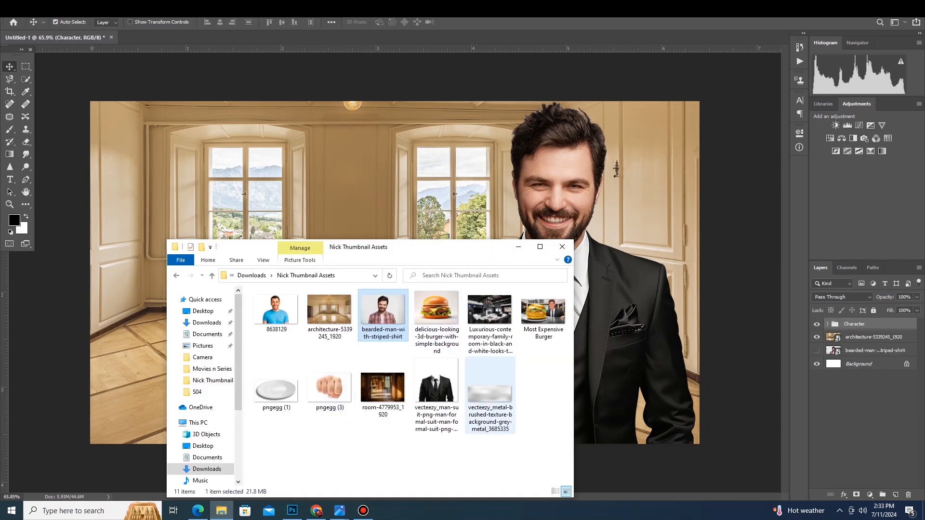
pyautogui.click(490, 395)
pyautogui.moveTo(489, 395); pyautogui.dragTo(397, 193)
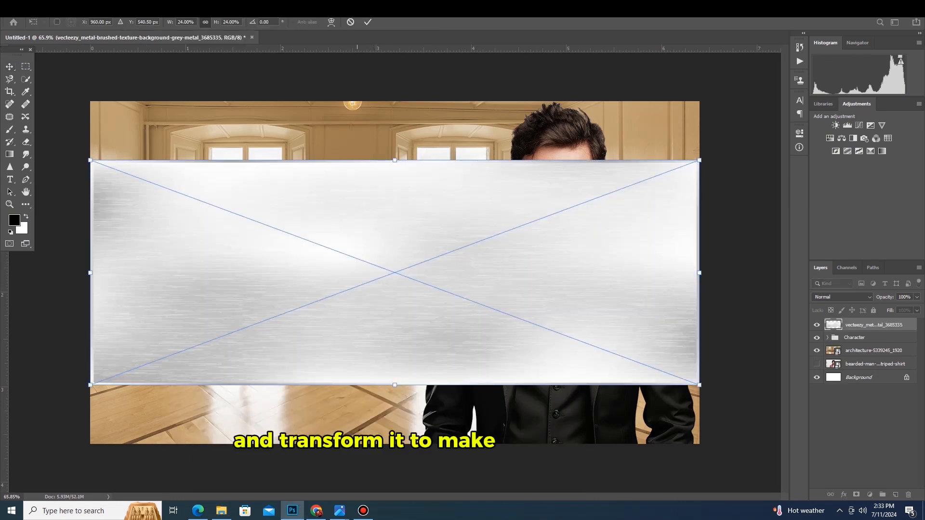
# - Flip the metal texture horizontally, squash it into the canvas's lower part, and distort its corners into a slanted tabletop
pyautogui.rightClick(358, 244)
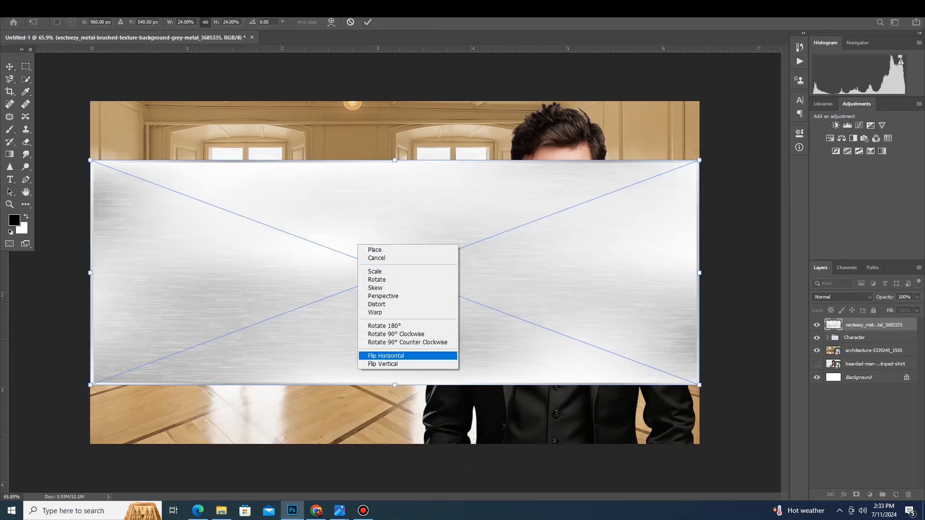
pyautogui.click(381, 355)
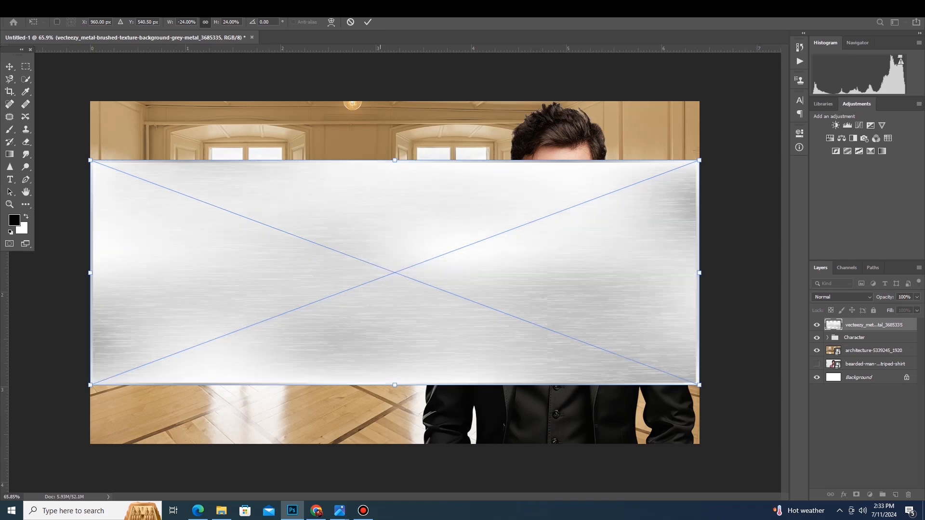
pyautogui.moveTo(394, 160); pyautogui.dragTo(394, 351)
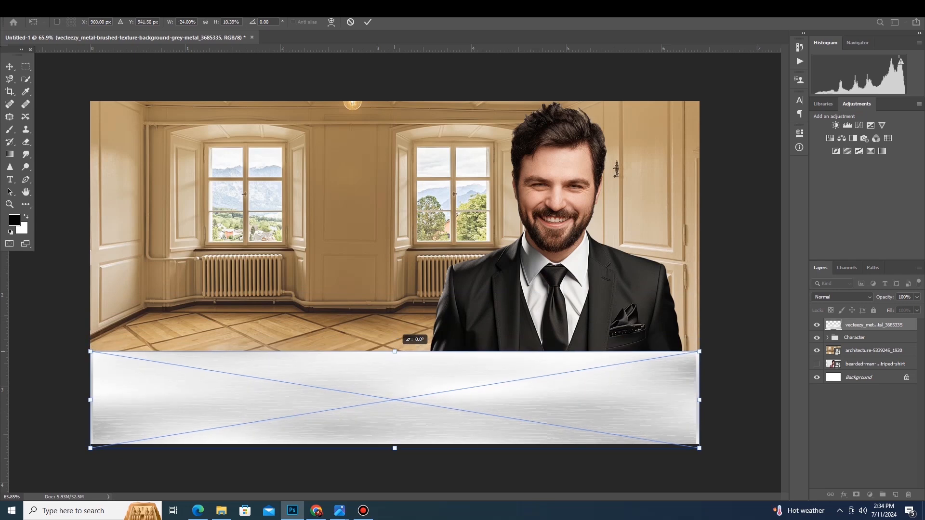
pyautogui.moveTo(90, 351); pyautogui.dragTo(64, 314)
pyautogui.moveTo(699, 448); pyautogui.dragTo(697, 470)
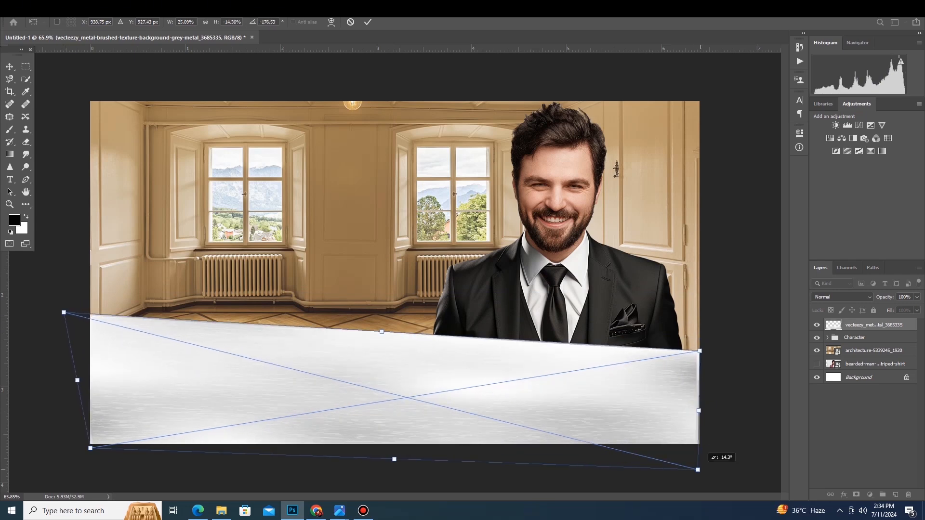
pyautogui.press('Return')
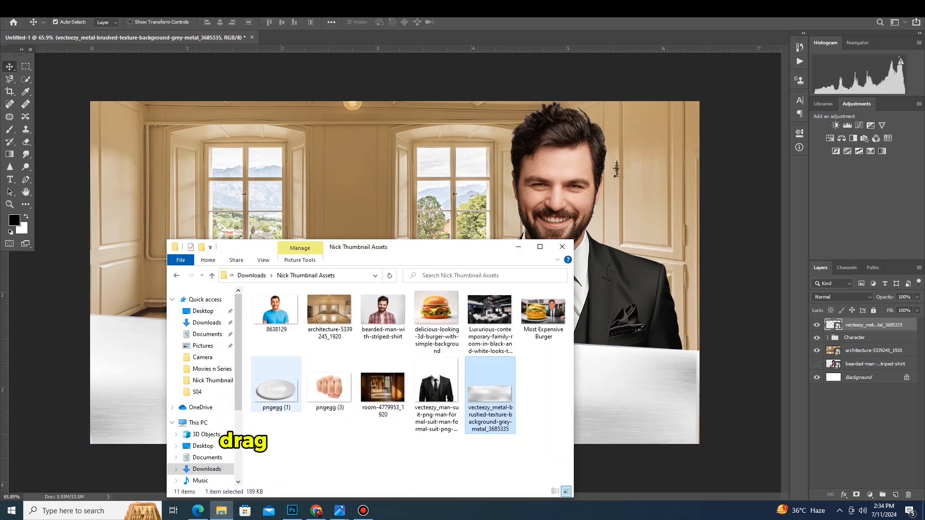
# - Place the plate image pngegg (1) from the Nick Thumbnail Assets folder, then resize and move it onto the table's left part
pyautogui.moveTo(501, 402); pyautogui.dragTo(395, 272)
pyautogui.moveTo(699, 273); pyautogui.dragTo(529, 273)
pyautogui.moveTo(309, 206); pyautogui.dragTo(289, 286)
pyautogui.moveTo(291, 243); pyautogui.dragTo(290, 328)
pyautogui.moveTo(510, 395); pyautogui.dragTo(571, 381)
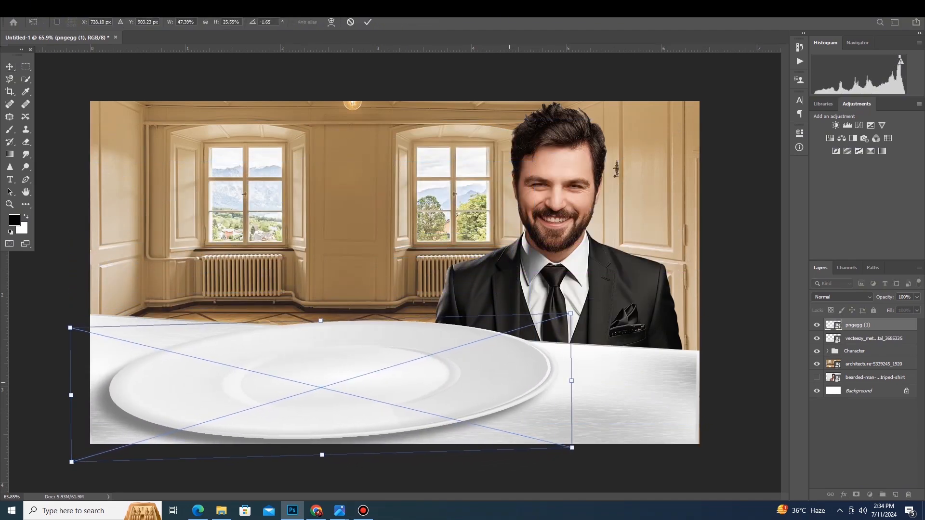
# - Distort the plate's corners to match the table's slanted perspective and set it down on the tabletop's left part
pyautogui.moveTo(70, 328); pyautogui.dragTo(70, 278)
pyautogui.moveTo(71, 462); pyautogui.dragTo(43, 408)
pyautogui.moveTo(309, 429); pyautogui.dragTo(308, 439)
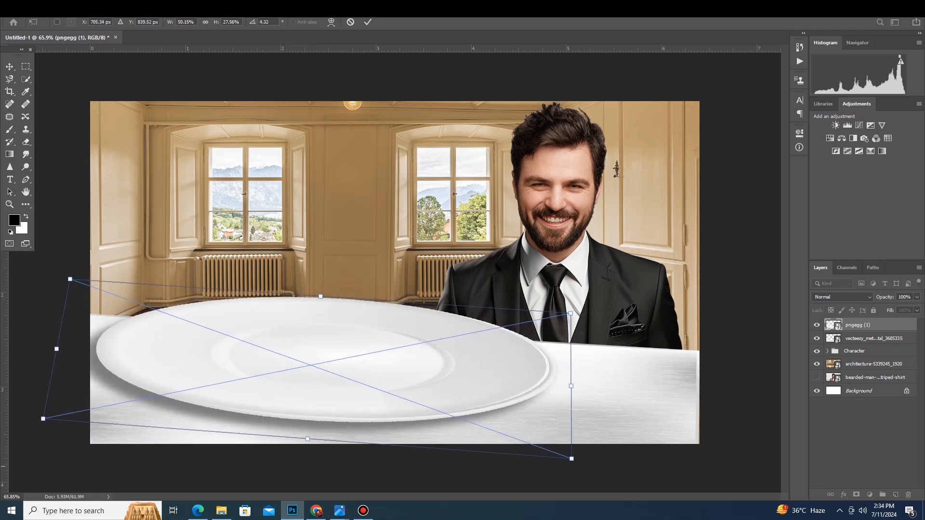
pyautogui.moveTo(571, 459); pyautogui.dragTo(561, 435)
pyautogui.moveTo(345, 337); pyautogui.dragTo(307, 371)
pyautogui.click(367, 22)
# - Place the delicious-looking 3D burger image from the assets folder and cut the burger out of its background onto its own layer
pyautogui.click(221, 511)
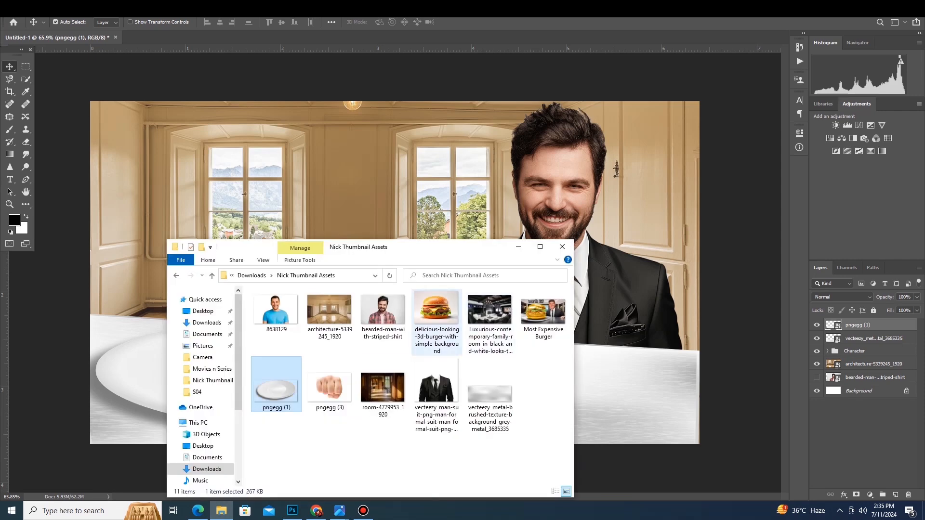
pyautogui.moveTo(437, 308); pyautogui.dragTo(414, 192)
pyautogui.press('Return')
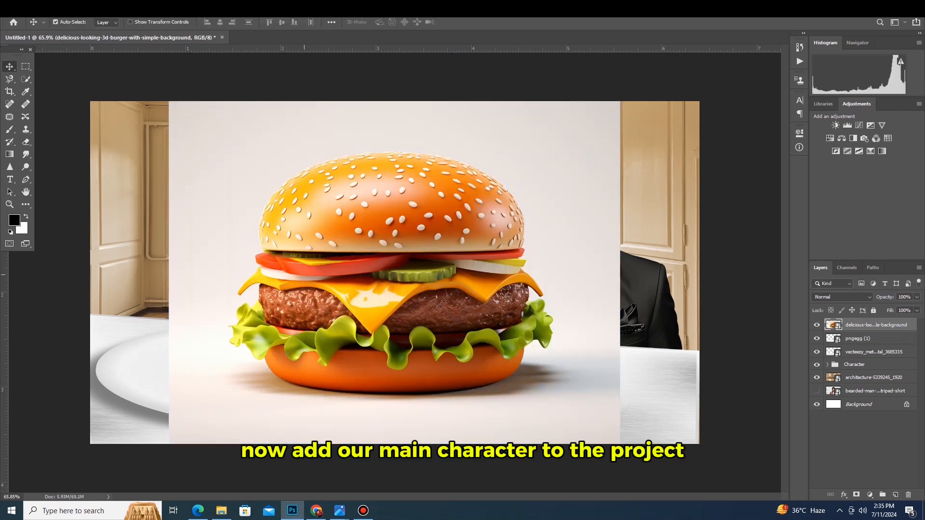
pyautogui.press('w')
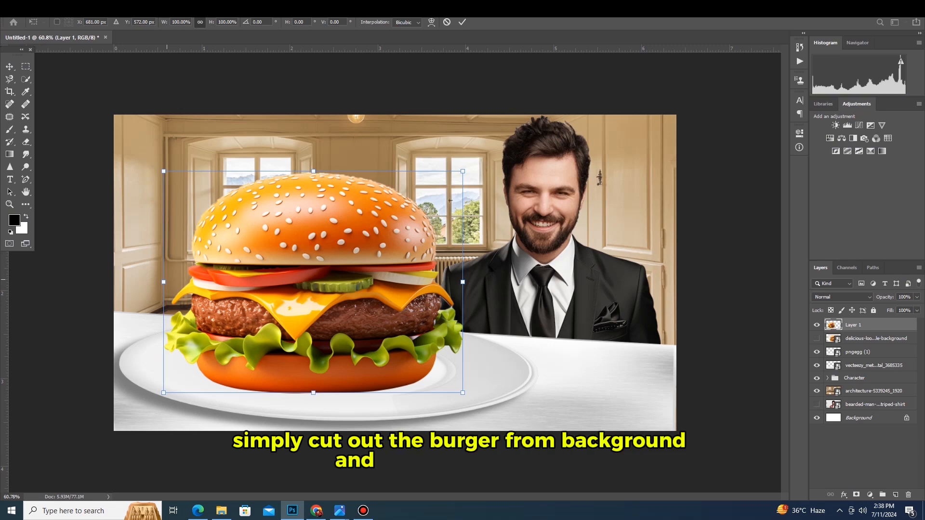
# - Transform the cut-out burger to about 115% width and 91% height and position it on the plate
pyautogui.moveTo(164, 282); pyautogui.dragTo(82, 279)
pyautogui.moveTo(296, 283); pyautogui.dragTo(347, 290)
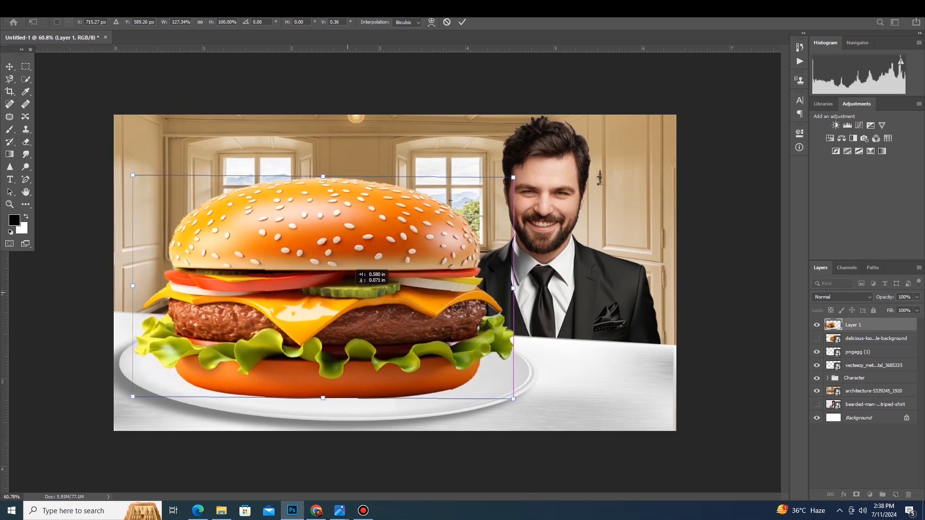
pyautogui.moveTo(513, 178); pyautogui.dragTo(490, 192)
pyautogui.moveTo(311, 279); pyautogui.dragTo(324, 272)
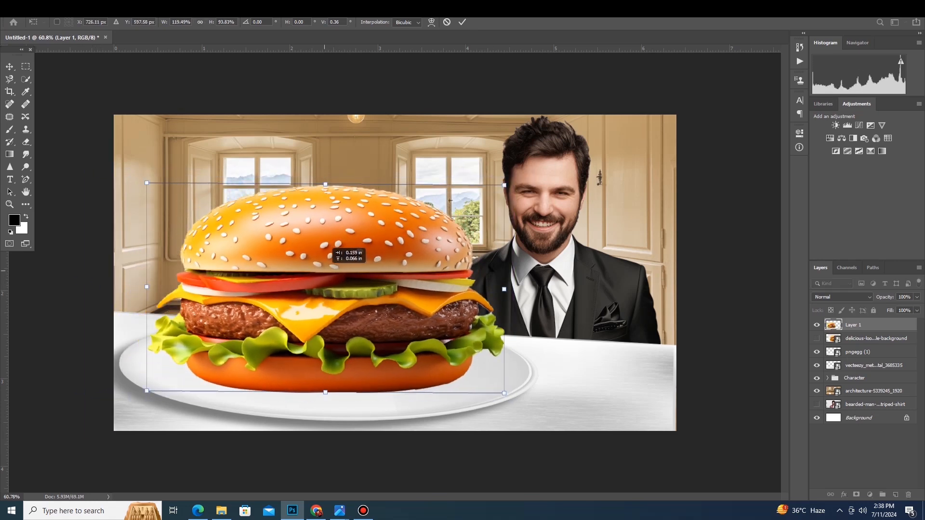
pyautogui.moveTo(504, 289); pyautogui.dragTo(492, 289)
pyautogui.moveTo(391, 294)
pyautogui.mouseDown()
pyautogui.moveTo(377, 299)
pyautogui.moveTo(384, 277)
pyautogui.mouseUp()
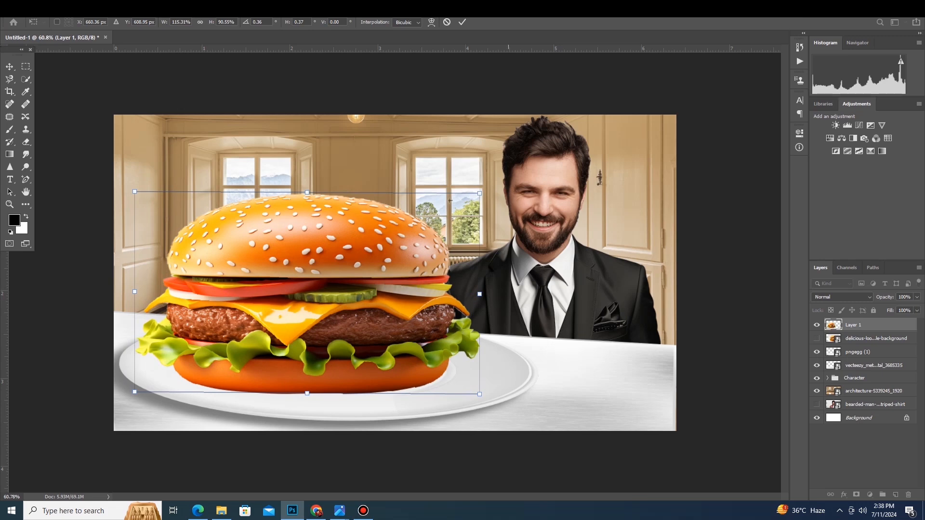
pyautogui.click(462, 22)
# - Add a Hue/Saturation adjustment with Saturation -100 and clip it to the Burger copy layer
pyautogui.click(870, 495)
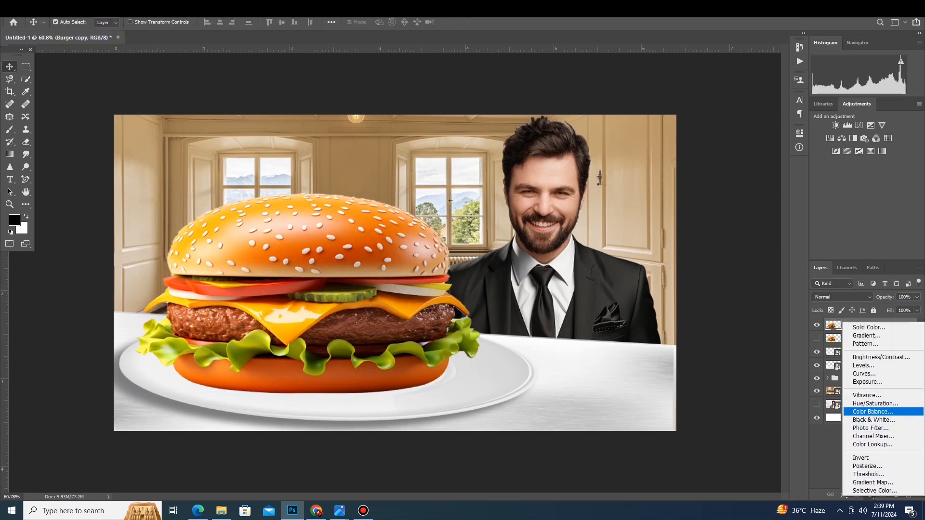
pyautogui.click(875, 403)
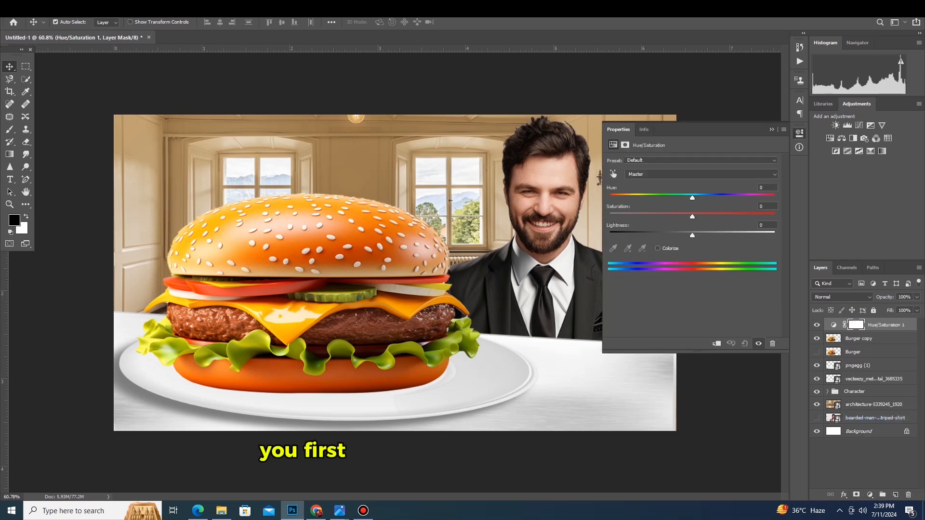
pyautogui.moveTo(693, 217); pyautogui.dragTo(610, 217)
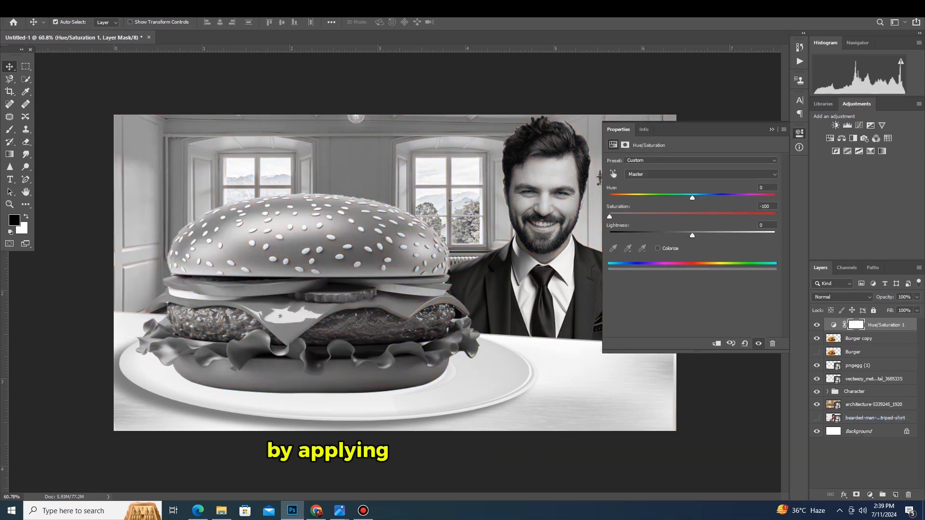
pyautogui.click(717, 344)
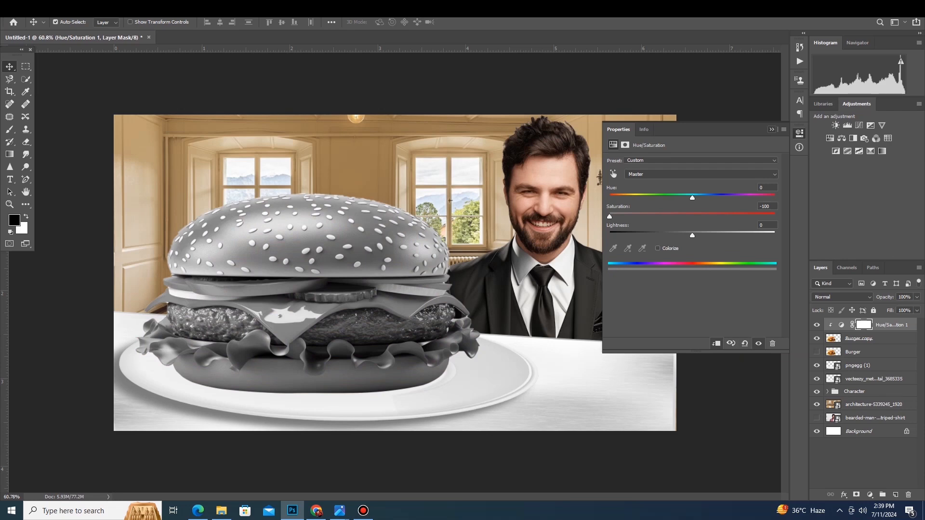
pyautogui.click(771, 129)
# - Add a Curves adjustment clipped to the Burger copy layer and shape its RGB curve into a multi-point wave for metallic contrast
pyautogui.click(870, 495)
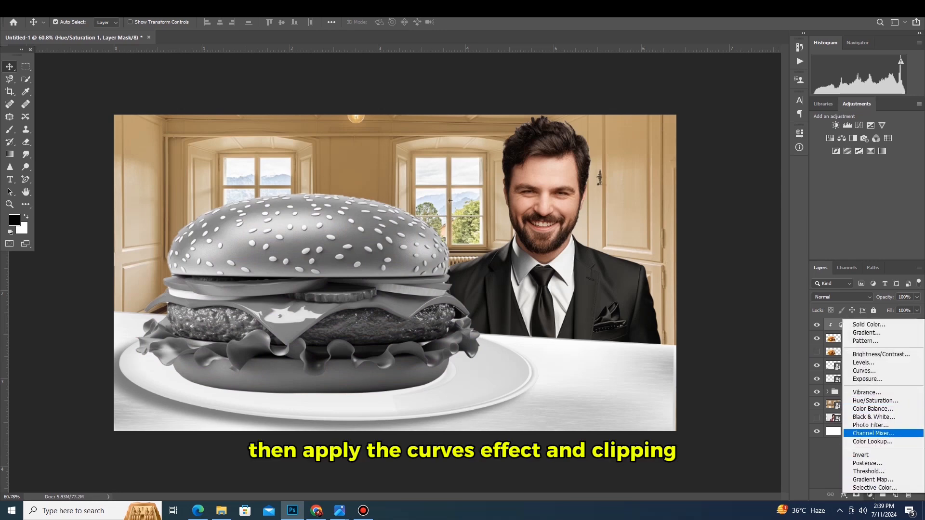
pyautogui.click(864, 371)
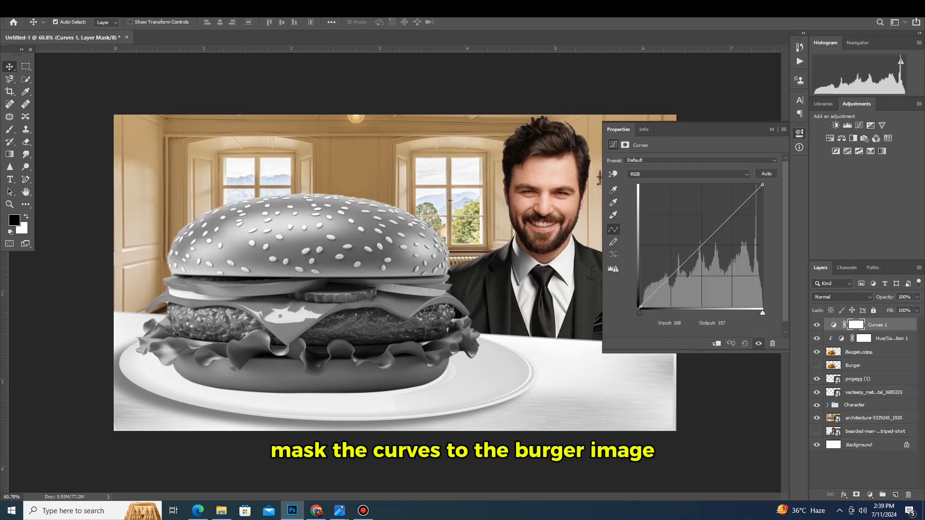
pyautogui.moveTo(750, 197); pyautogui.dragTo(680, 274)
pyautogui.hotkey('ctrl', 'alt', 'g')
pyautogui.moveTo(669, 292)
pyautogui.mouseDown()
pyautogui.moveTo(670, 255)
pyautogui.moveTo(667, 282)
pyautogui.moveTo(655, 291)
pyautogui.mouseUp()
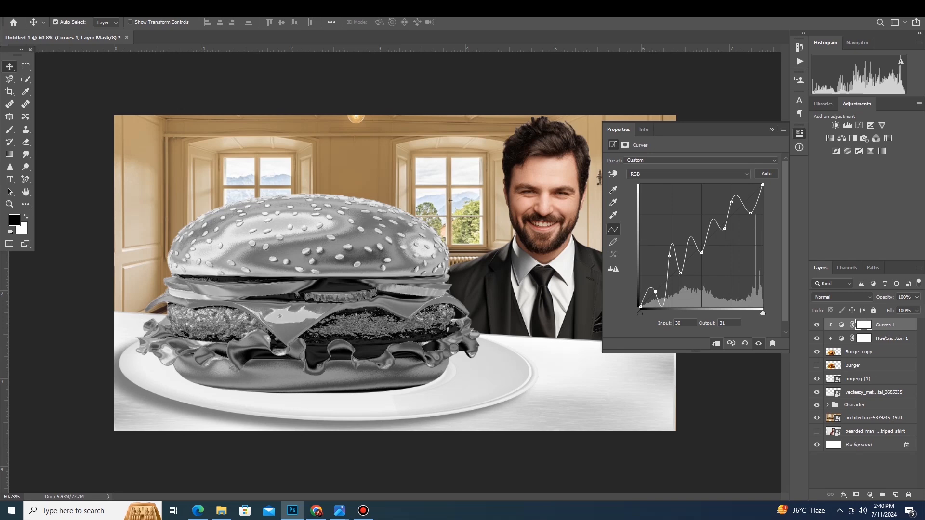
pyautogui.click(771, 129)
# - Show the original Burger layer and move it to the top of the layer stack
pyautogui.click(870, 495)
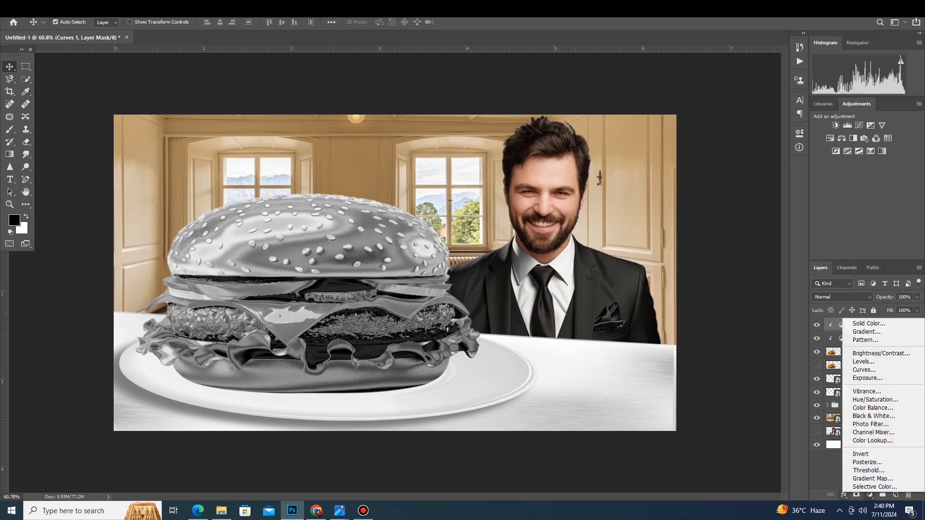
pyautogui.click(862, 360)
pyautogui.click(817, 366)
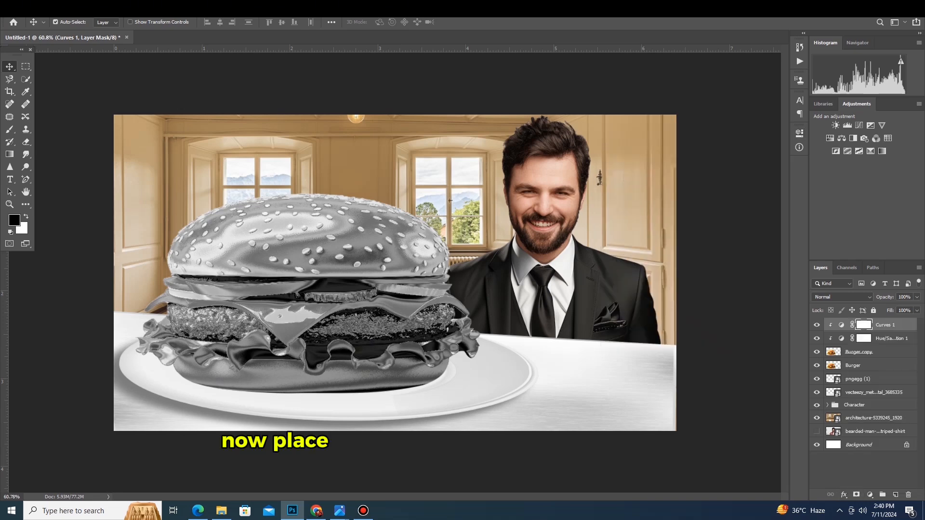
pyautogui.moveTo(853, 366); pyautogui.dragTo(858, 320)
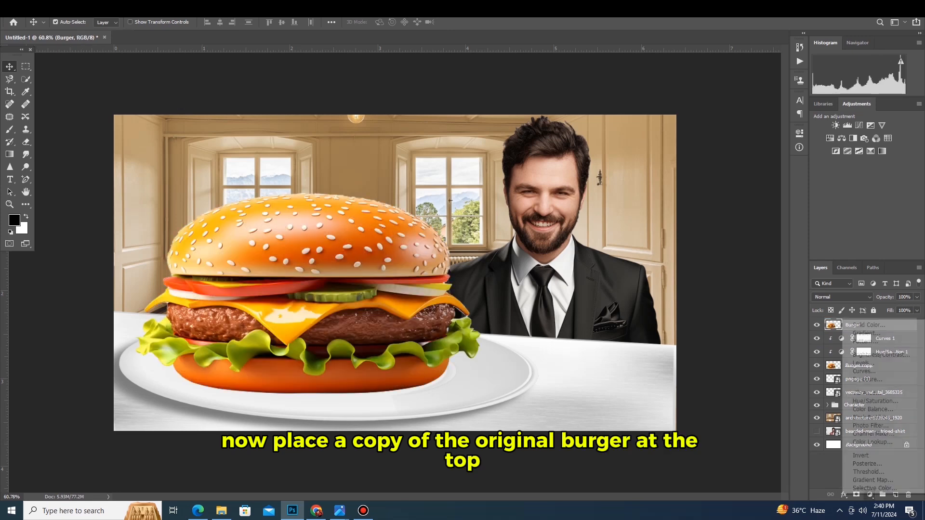
# - Add a Threshold adjustment layer above the Burger layer and clip it to that layer
pyautogui.click(870, 495)
pyautogui.click(853, 471)
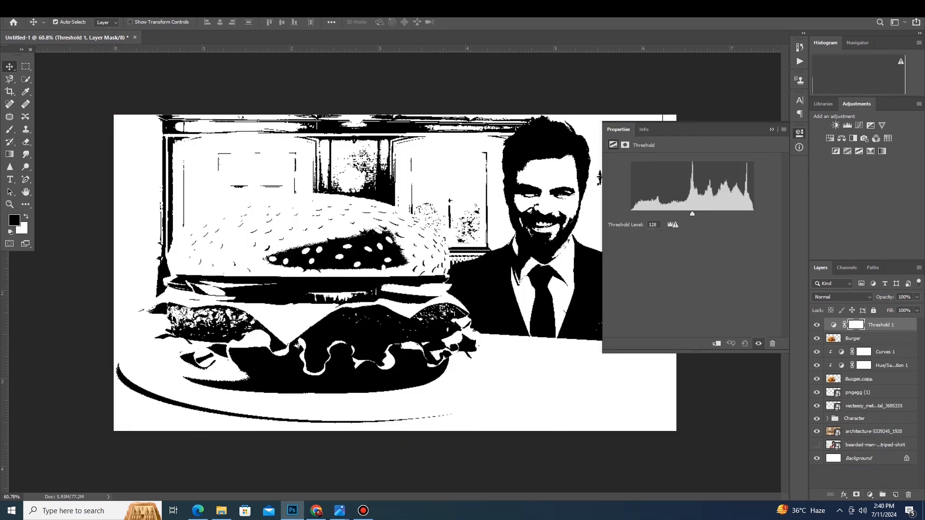
pyautogui.click(771, 129)
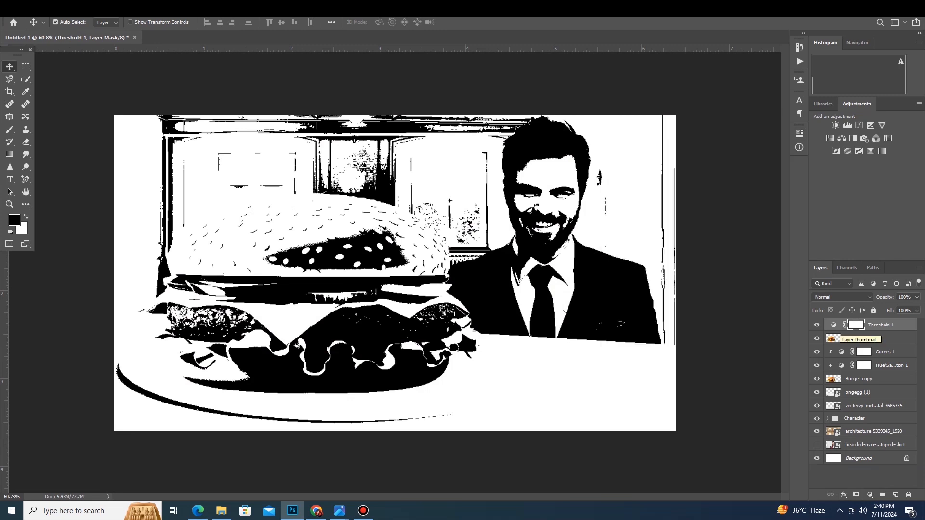
pyautogui.hotkey('ctrl', 'alt', 'g')
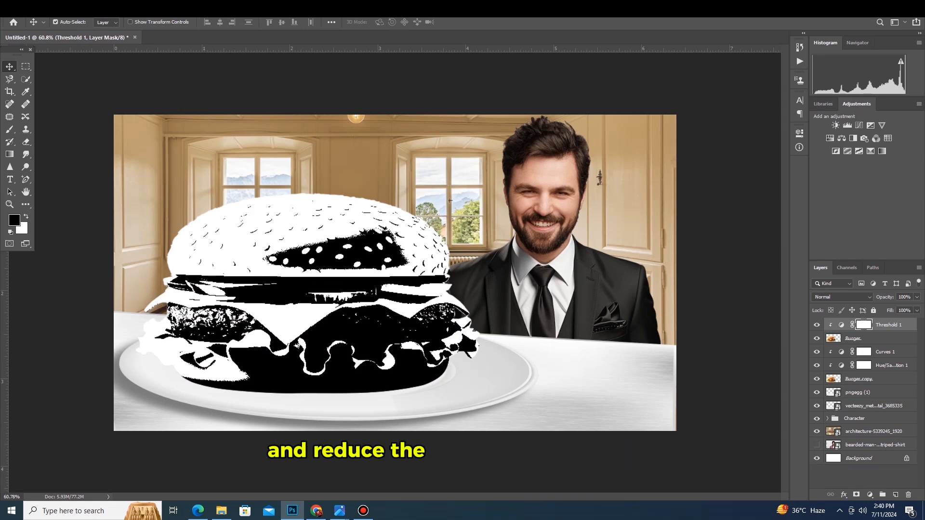
# - Move the Threshold adjustment below the Burger layer, clip it to the Burger copy stack, and hide the Burger layer
pyautogui.moveTo(862, 327); pyautogui.dragTo(861, 345)
pyautogui.hotkey('ctrl', 'alt', 'g')
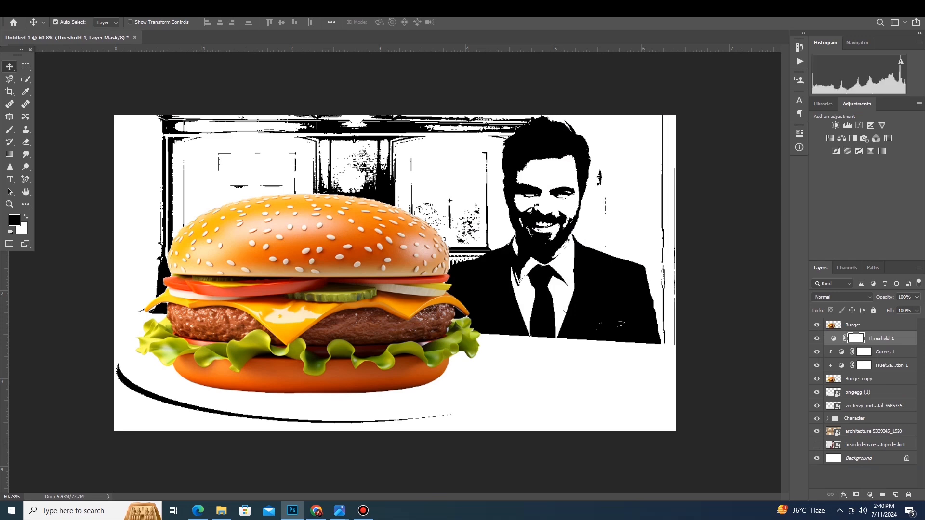
pyautogui.click(816, 326)
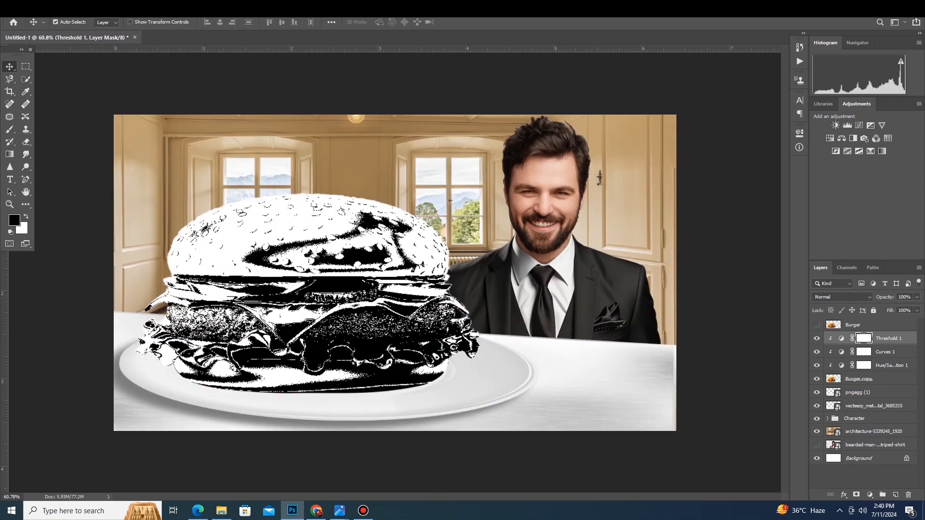
# - Set the Threshold adjustment's blend mode to Multiply and its opacity to 50%
pyautogui.click(842, 297)
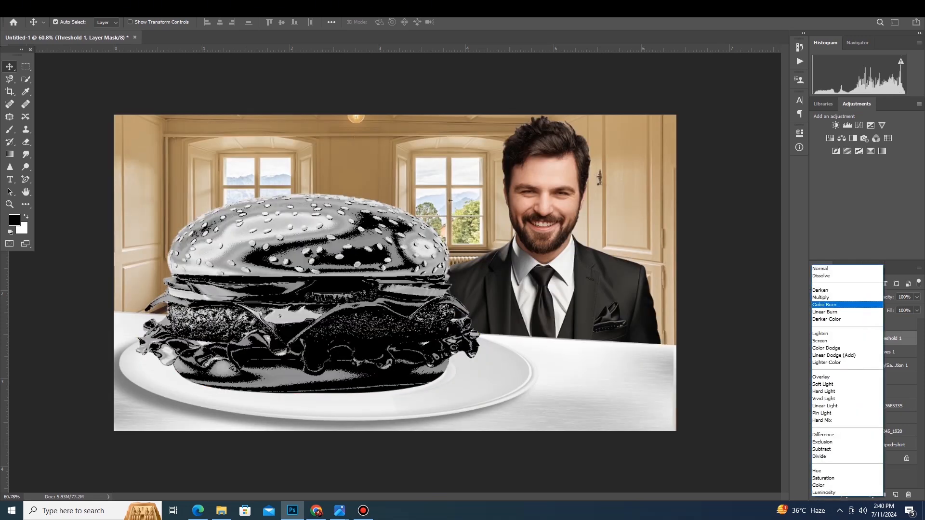
pyautogui.press('Return')
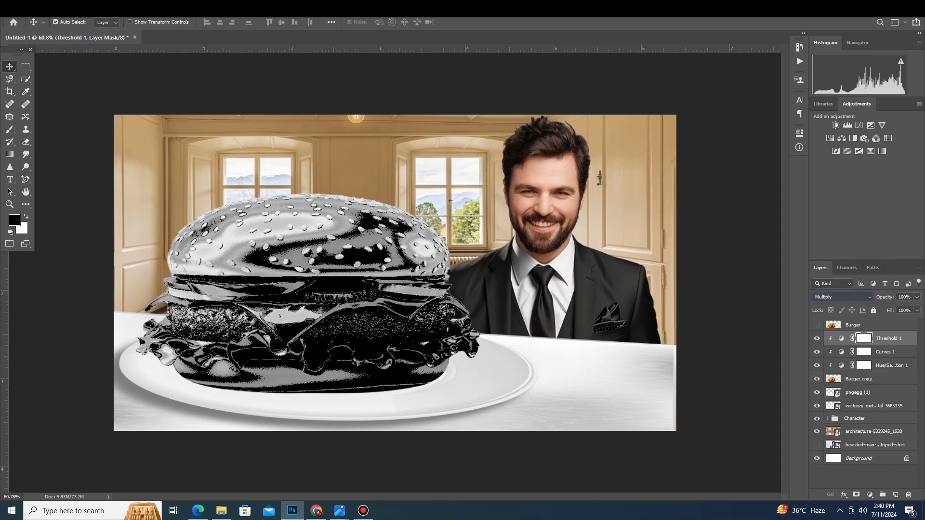
pyautogui.moveTo(884, 298); pyautogui.dragTo(861, 298)
# - Add a Color Lookup adjustment above Threshold 1 with the EdgyAmber.3DL 3DLUT and clip it to the Burger copy stack
pyautogui.click(870, 495)
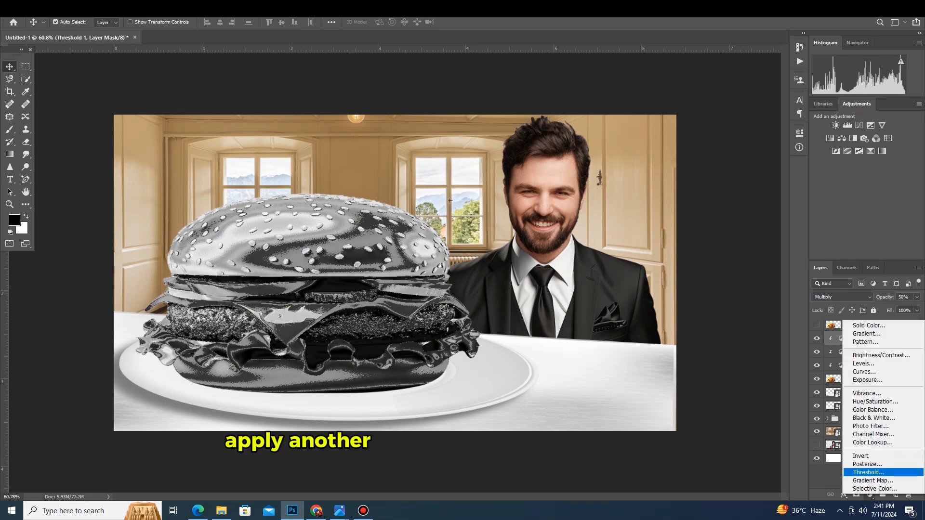
pyautogui.click(872, 442)
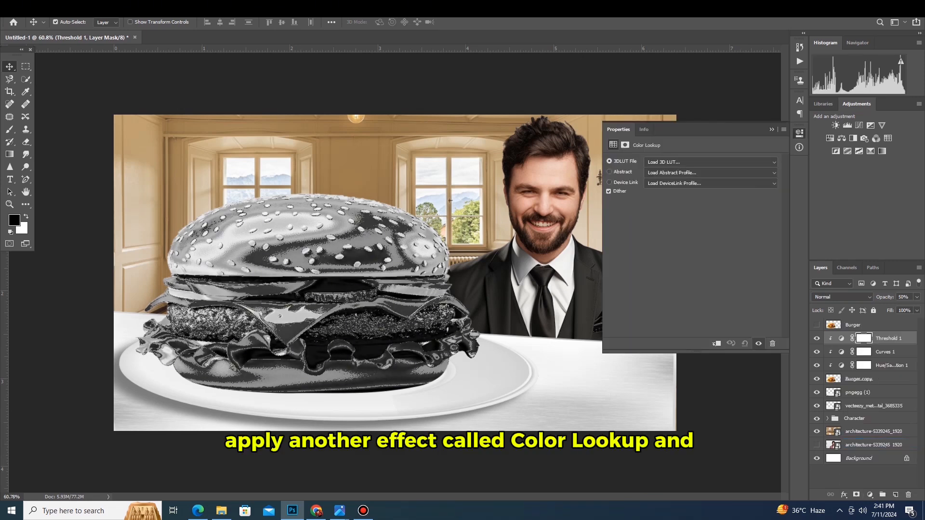
pyautogui.click(711, 162)
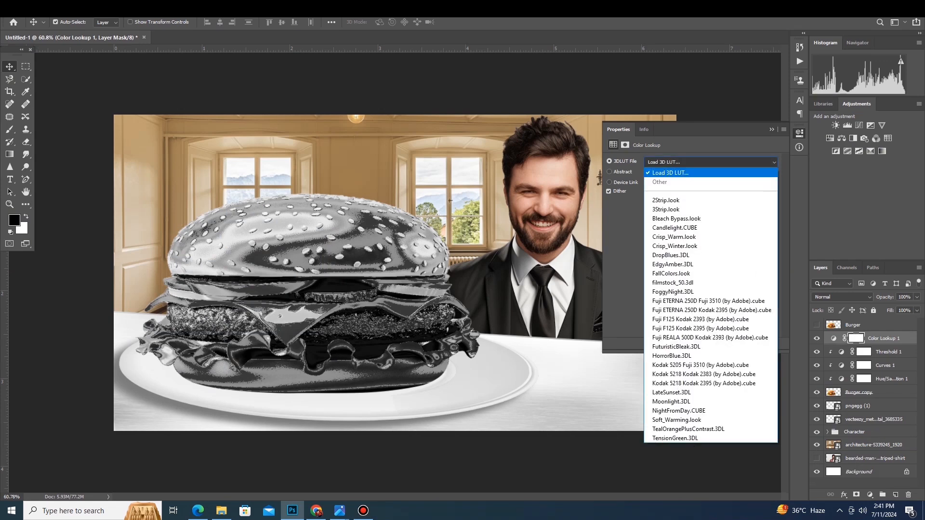
pyautogui.press('Return')
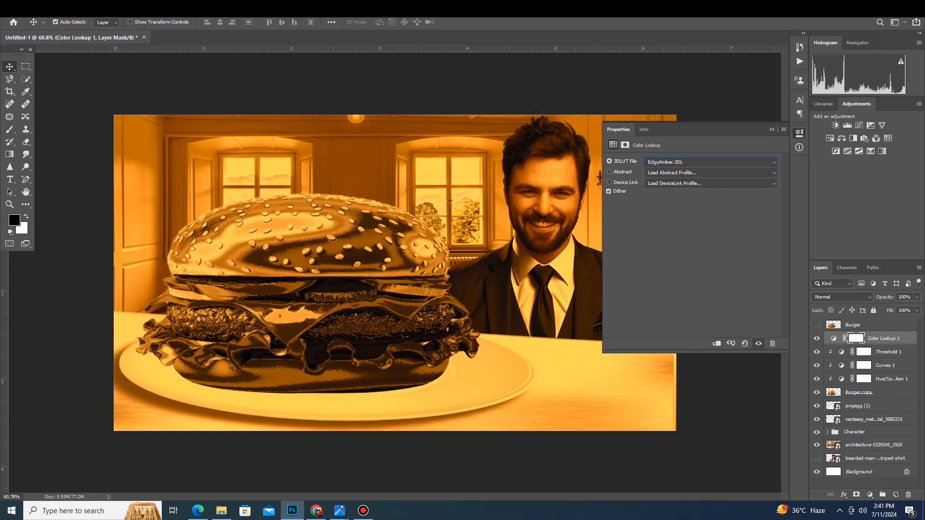
pyautogui.hotkey('ctrl', 'alt', 'g')
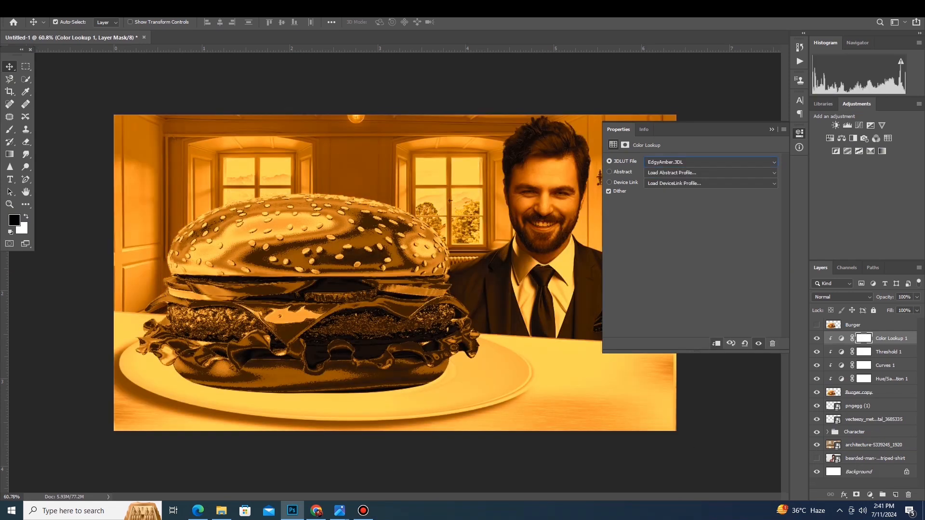
# - Adjust the Threshold 1 layer's opacity and group the burger copy with its clipped adjustment layers
pyautogui.click(772, 129)
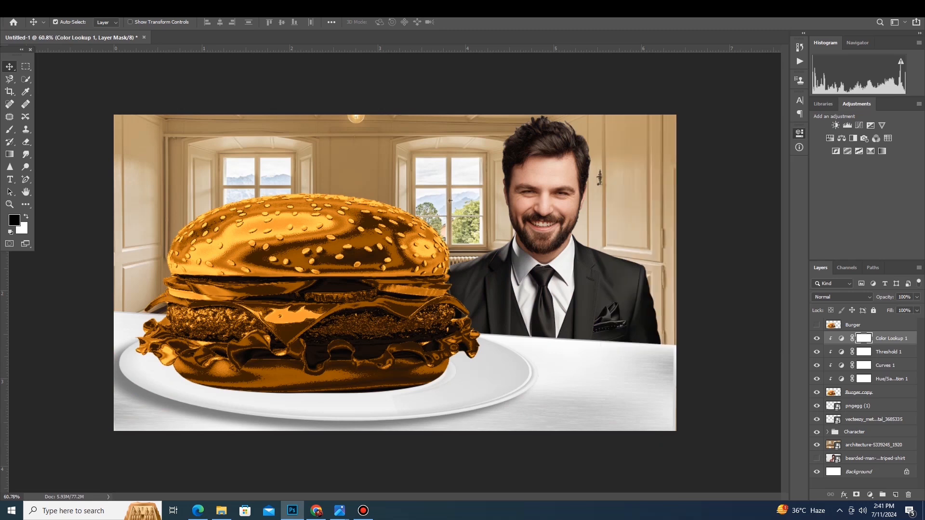
pyautogui.moveTo(886, 338)
pyautogui.mouseDown()
pyautogui.moveTo(887, 354)
pyautogui.moveTo(886, 339)
pyautogui.mouseUp()
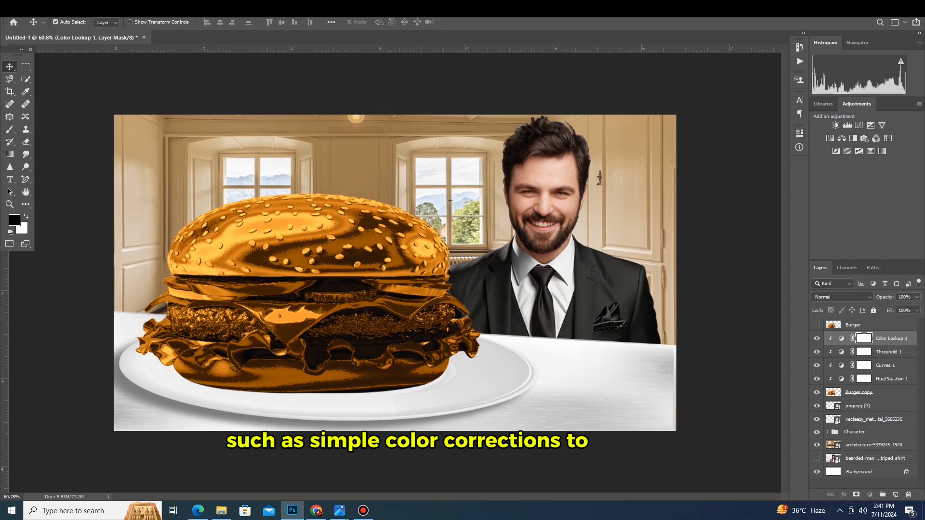
pyautogui.click(889, 352)
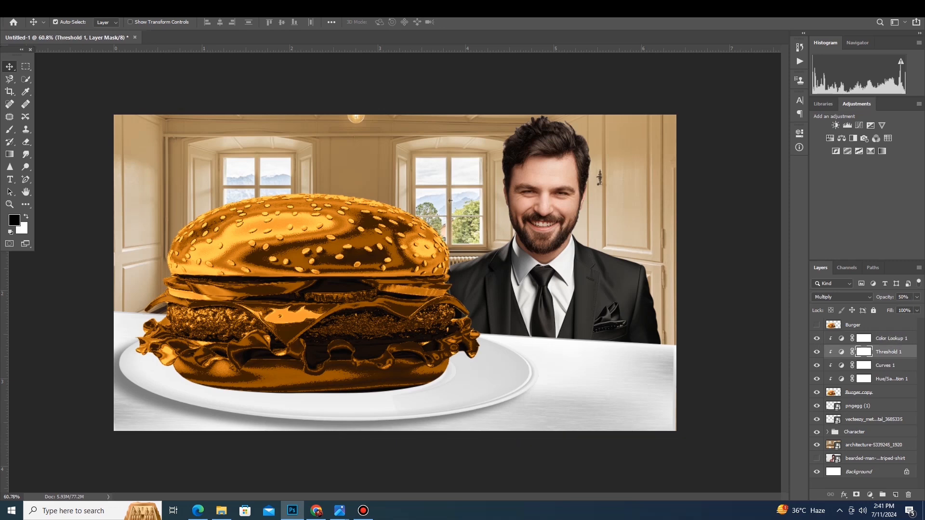
pyautogui.moveTo(885, 297)
pyautogui.mouseDown()
pyautogui.moveTo(860, 298)
pyautogui.moveTo(899, 297)
pyautogui.mouseUp()
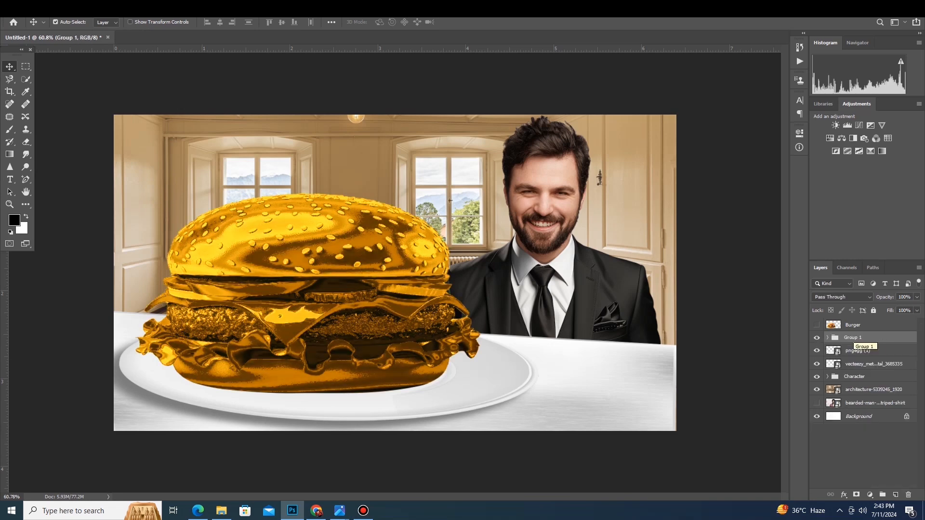
# - Duplicate Group 1, hide the original group, and convert the duplicate to a smart object
pyautogui.hotkey('ctrl', 'j')
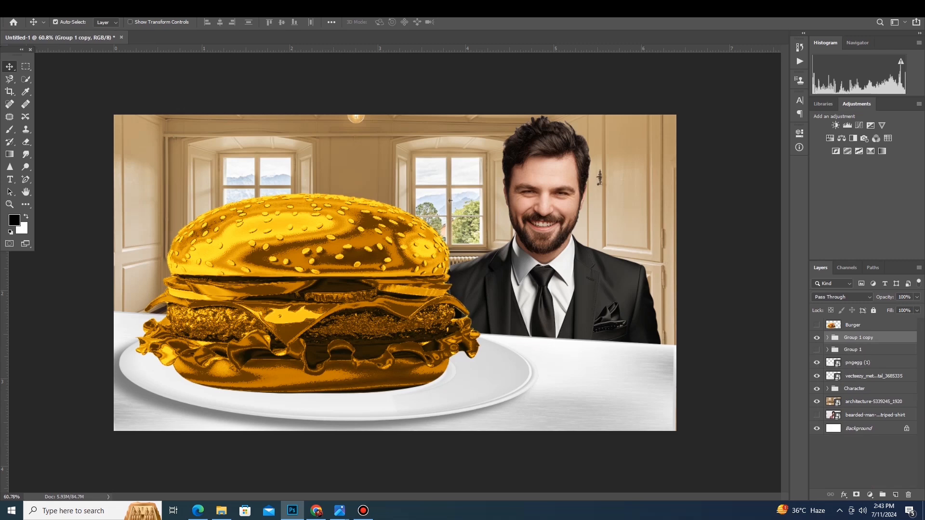
pyautogui.rightClick(853, 337)
pyautogui.click(790, 250)
# - Apply the Camera Raw Filter to Group 1 copy with Whites +18, Blacks -12, Vibrance +85, Saturation 0 and reduced Contrast
pyautogui.click(145, 5)
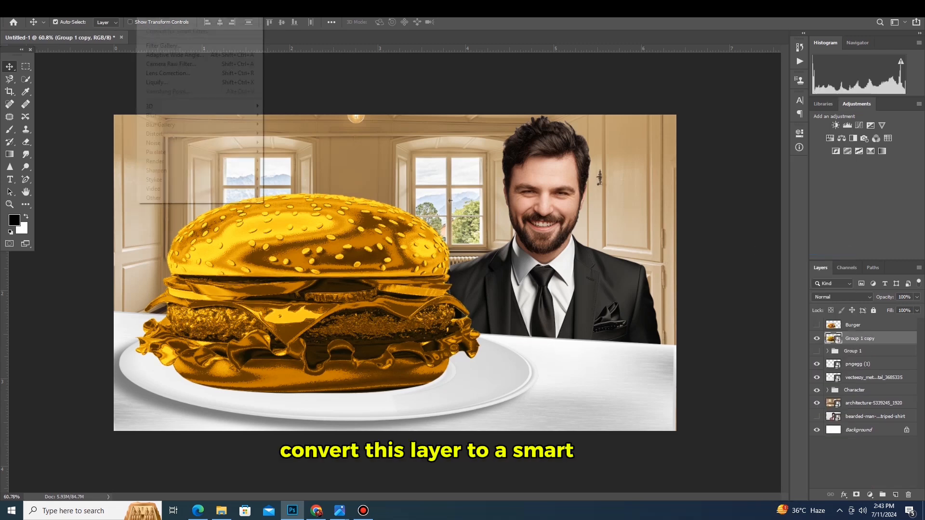
pyautogui.click(173, 64)
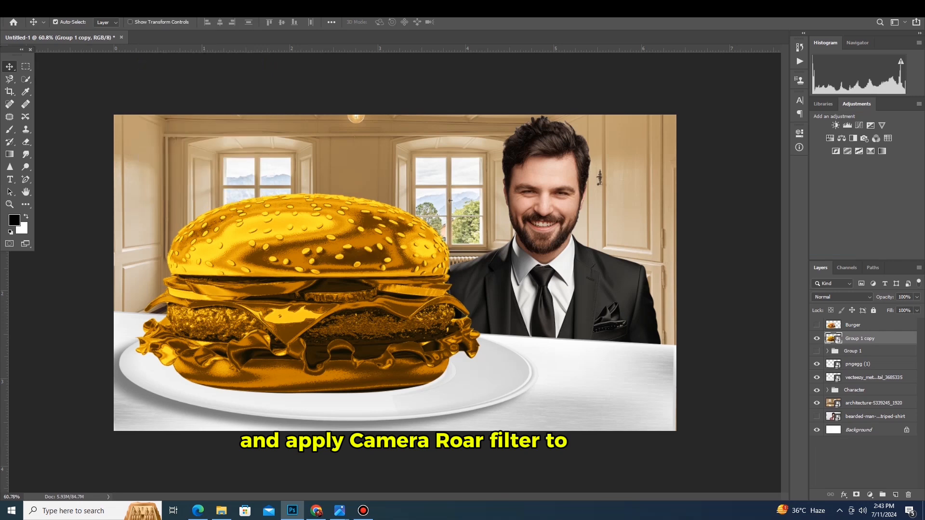
pyautogui.moveTo(703, 291); pyautogui.dragTo(735, 291)
pyautogui.moveTo(703, 397); pyautogui.dragTo(752, 382)
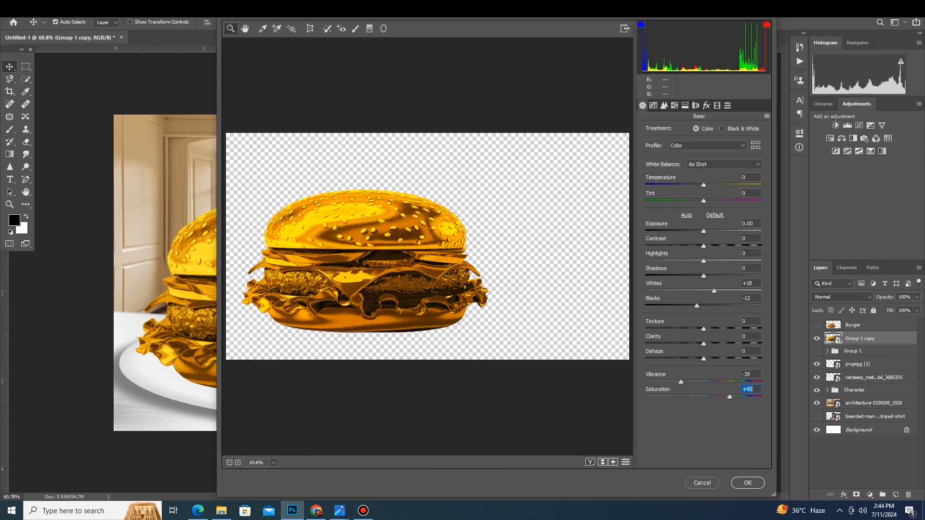
pyautogui.moveTo(729, 397); pyautogui.dragTo(703, 396)
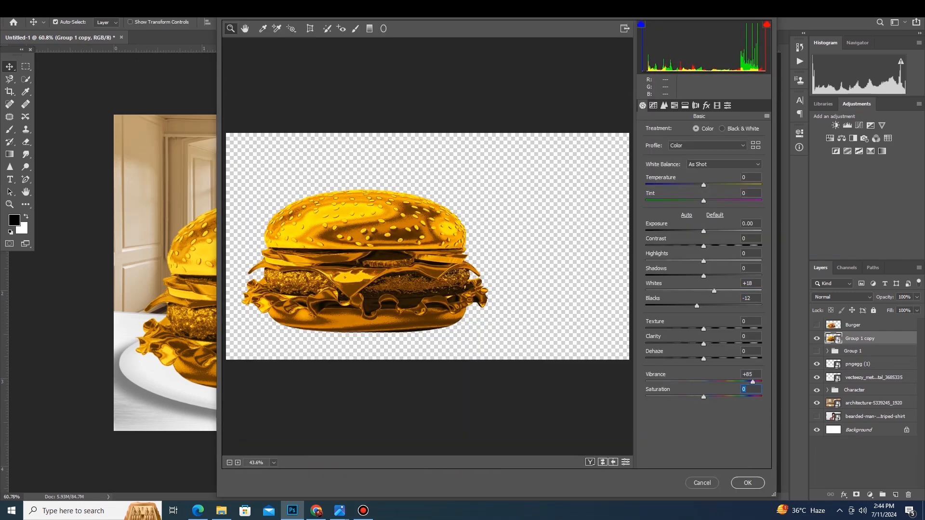
pyautogui.moveTo(704, 246); pyautogui.dragTo(690, 246)
# - Shift the Oranges hue, set the HSL luminance of Oranges to +13 and Yellows to +11, and apply the filter
pyautogui.click(674, 106)
pyautogui.click(649, 131)
pyautogui.moveTo(703, 182); pyautogui.dragTo(711, 182)
pyautogui.click(681, 131)
pyautogui.click(721, 131)
pyautogui.moveTo(704, 198); pyautogui.dragTo(710, 198)
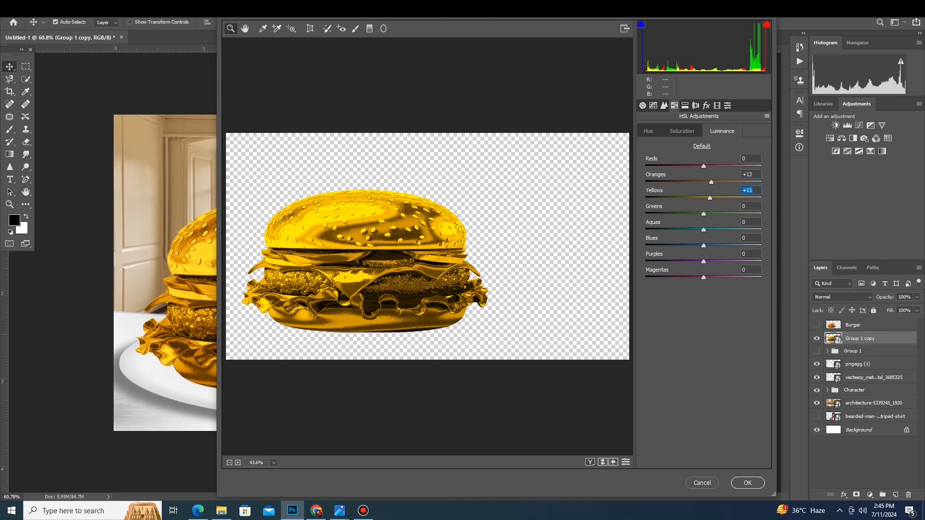
pyautogui.click(747, 482)
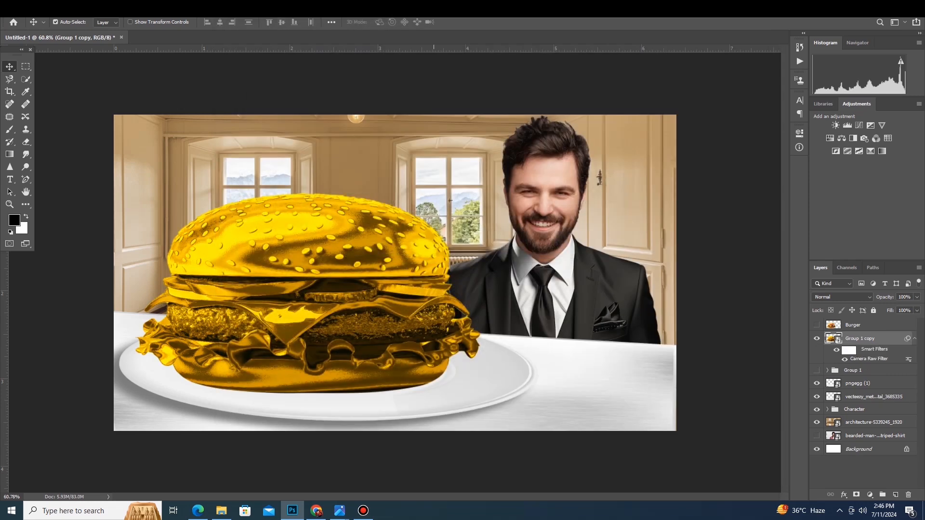
# - Apply a Gaussian Blur with a 2.2-pixel radius to the architecture background layer
pyautogui.click(874, 422)
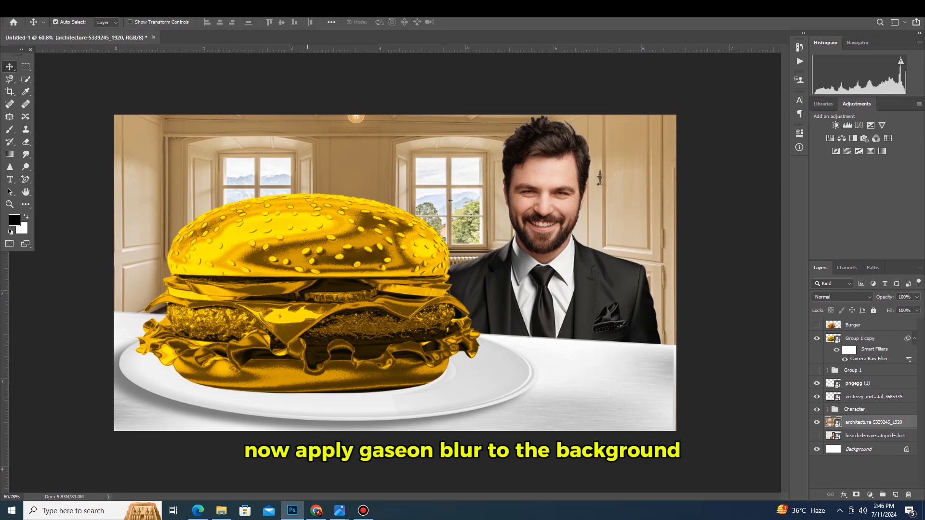
pyautogui.click(145, 5)
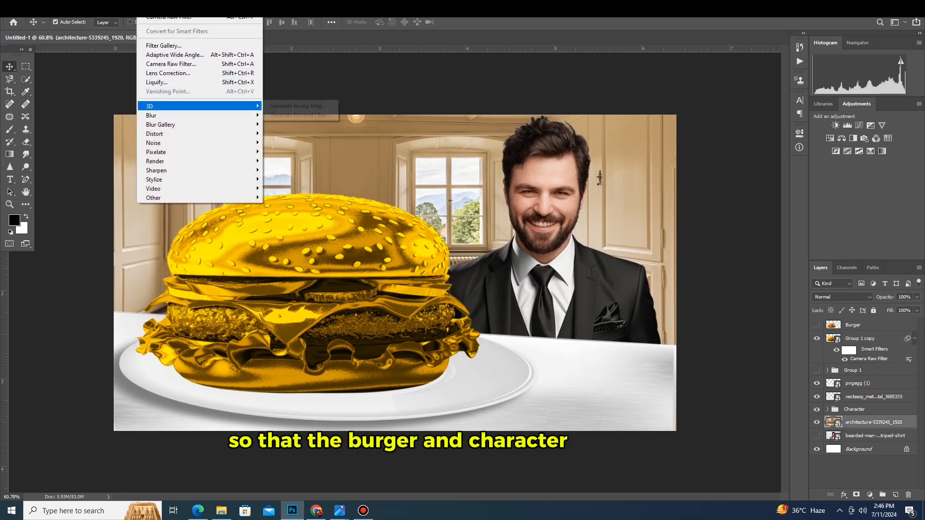
pyautogui.moveTo(159, 115)
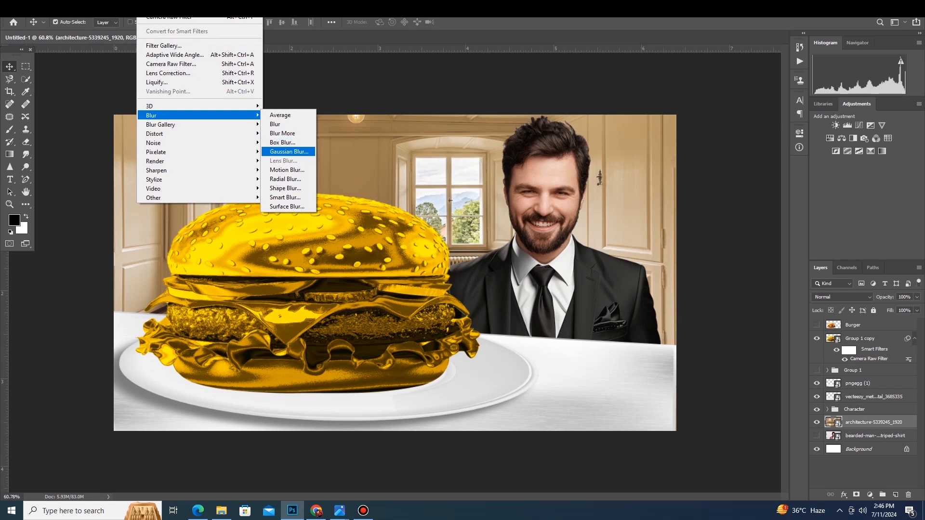
pyautogui.click(288, 152)
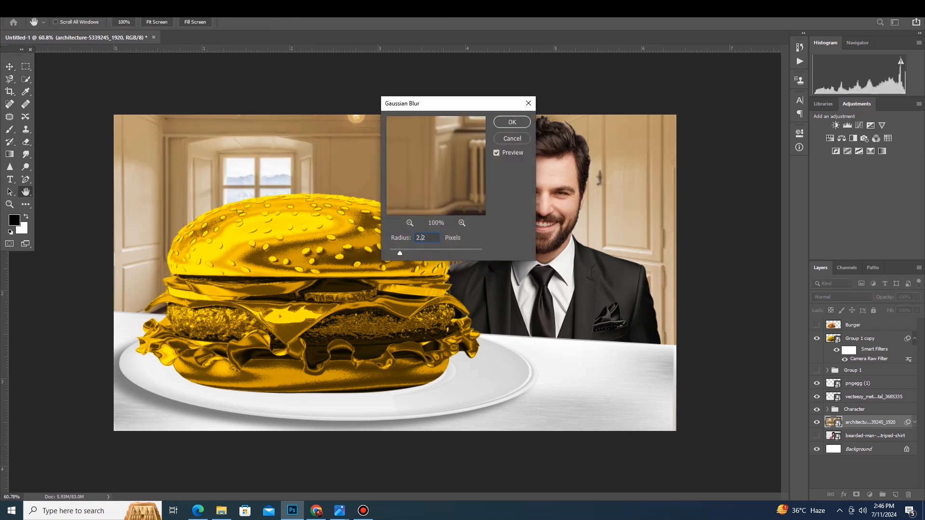
pyautogui.press('Return')
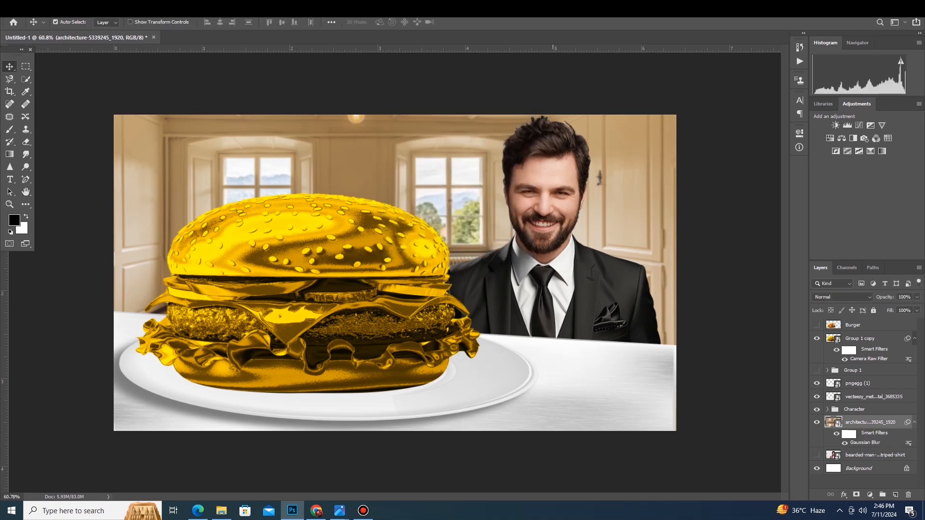
# - Transform the Burger and Group 1 copy layers together, rotating them about 1.15° clockwise and nudging them slightly right and up on the plate
pyautogui.click(852, 325)
pyautogui.keyDown('shift'); pyautogui.click(860, 339); pyautogui.keyUp('shift')
pyautogui.hotkey('ctrl', 't')
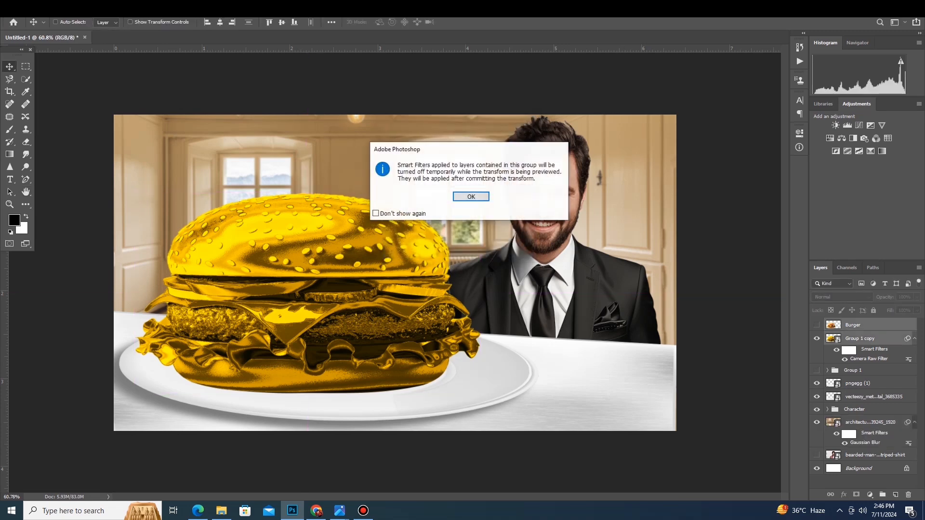
pyautogui.press('Return')
pyautogui.moveTo(512, 267); pyautogui.dragTo(512, 273)
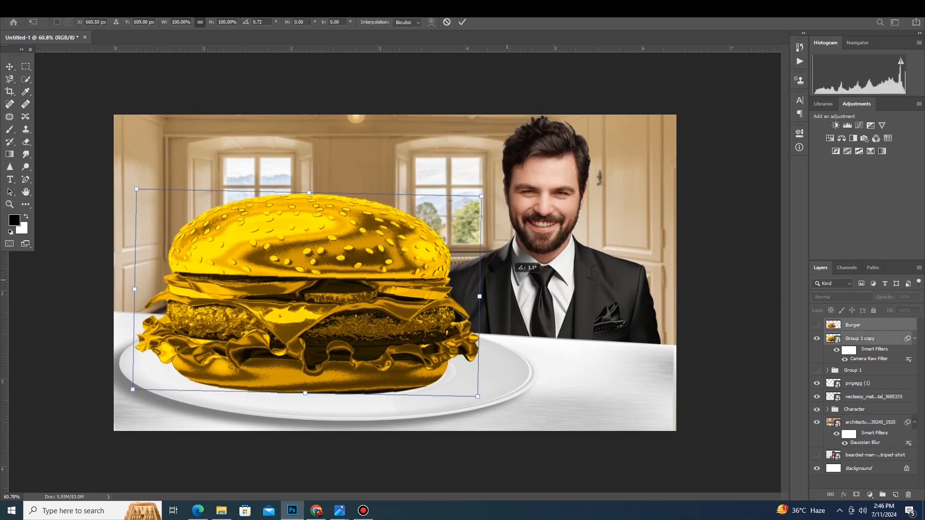
pyautogui.moveTo(366, 244); pyautogui.dragTo(371, 242)
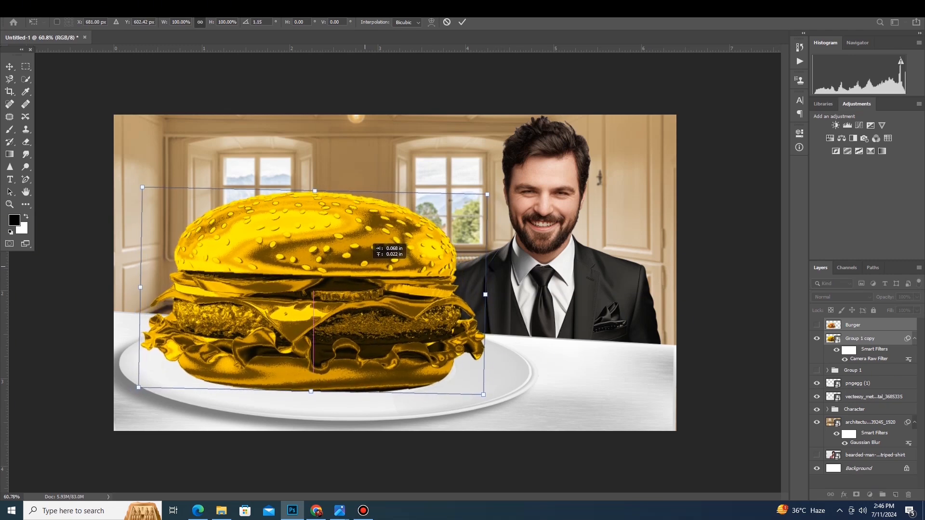
pyautogui.press('Return')
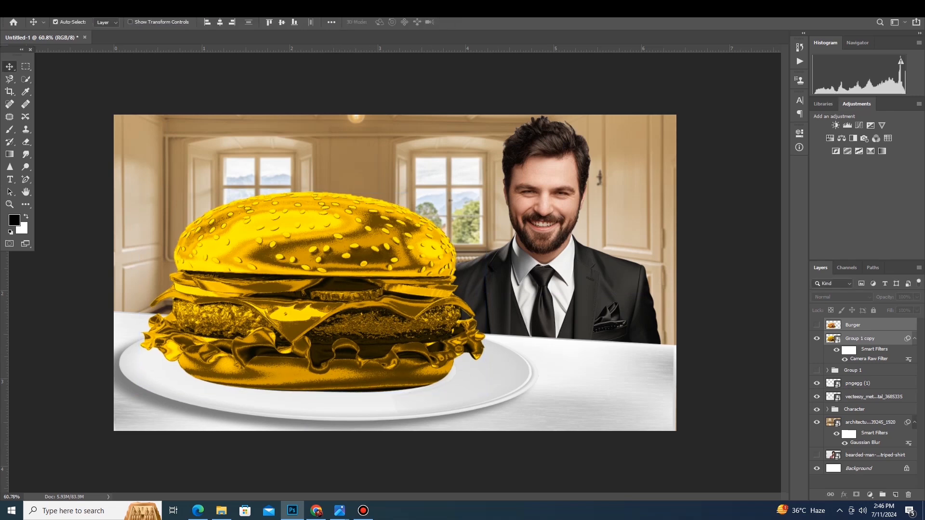
# - Duplicate the Burger layer, place it below Group 1 copy, flip it vertically and position it under the burger as a reflection
pyautogui.click(871, 325)
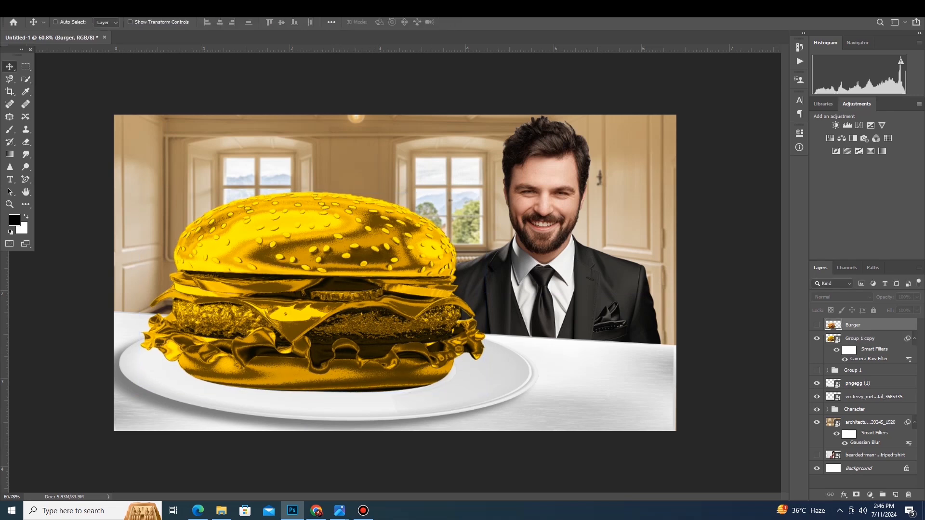
pyautogui.hotkey('ctrl', 'j')
pyautogui.moveTo(871, 325); pyautogui.dragTo(871, 378)
pyautogui.hotkey('ctrl', 't')
pyautogui.moveTo(327, 280); pyautogui.dragTo(328, 402)
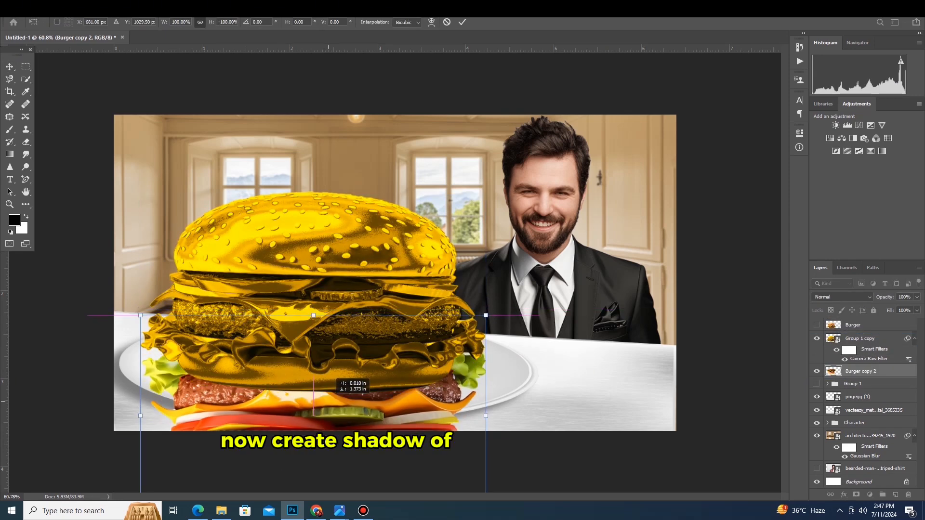
pyautogui.press('Return')
# - Set the flipped burger's opacity to 28% and clip a Black & White adjustment layer to it
pyautogui.click(842, 297)
pyautogui.click(889, 297)
pyautogui.moveTo(885, 296); pyautogui.dragTo(851, 297)
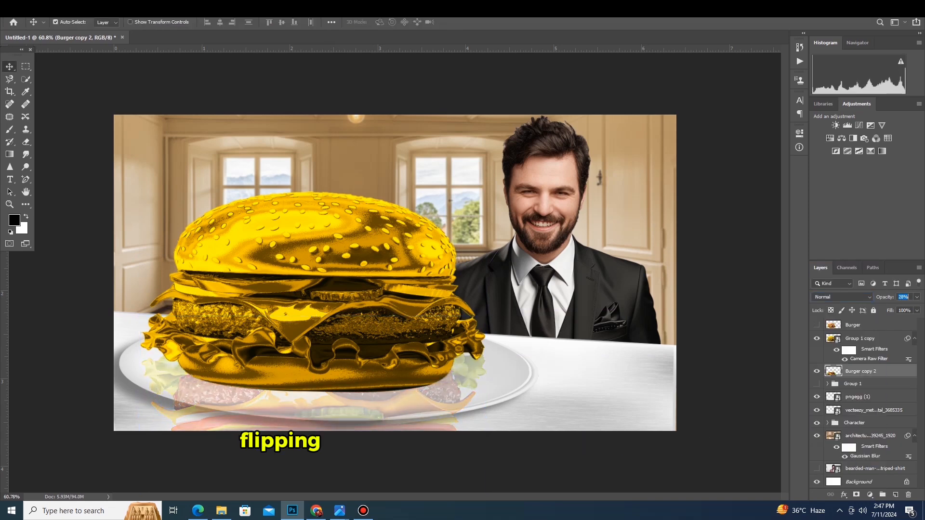
pyautogui.click(870, 494)
pyautogui.click(873, 428)
pyautogui.click(784, 124)
pyautogui.hotkey('ctrl', 'alt', 'g')
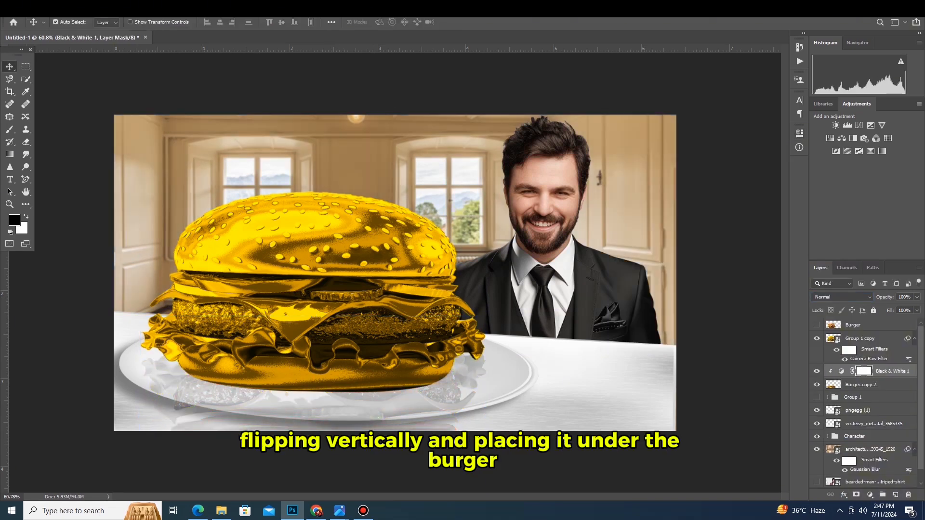
# - Add a layer mask to Burger copy 2 and fade the reflection on the plate with a soft black brush at 30% opacity
pyautogui.keyDown('ctrl'); pyautogui.click(833, 384); pyautogui.keyUp('ctrl')
pyautogui.click(856, 495)
pyautogui.press('b')
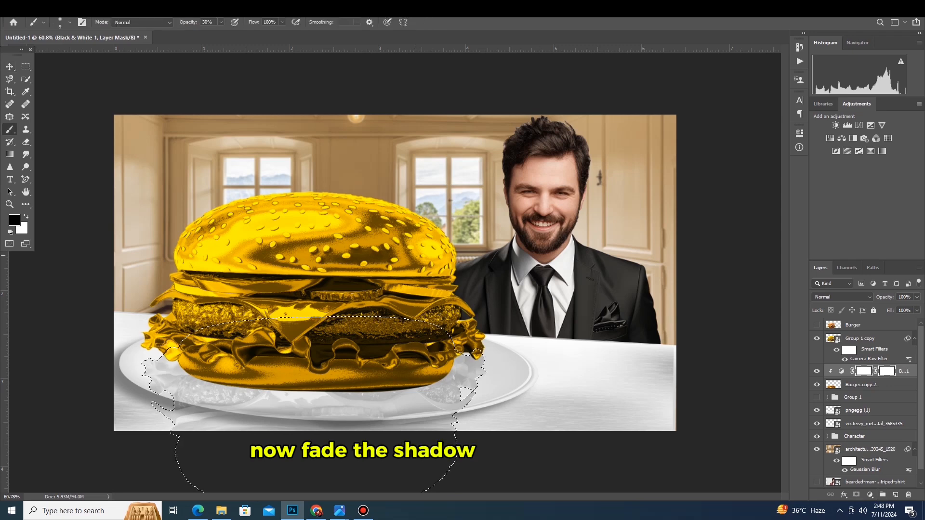
pyautogui.hotkey('ctrl', 'z')
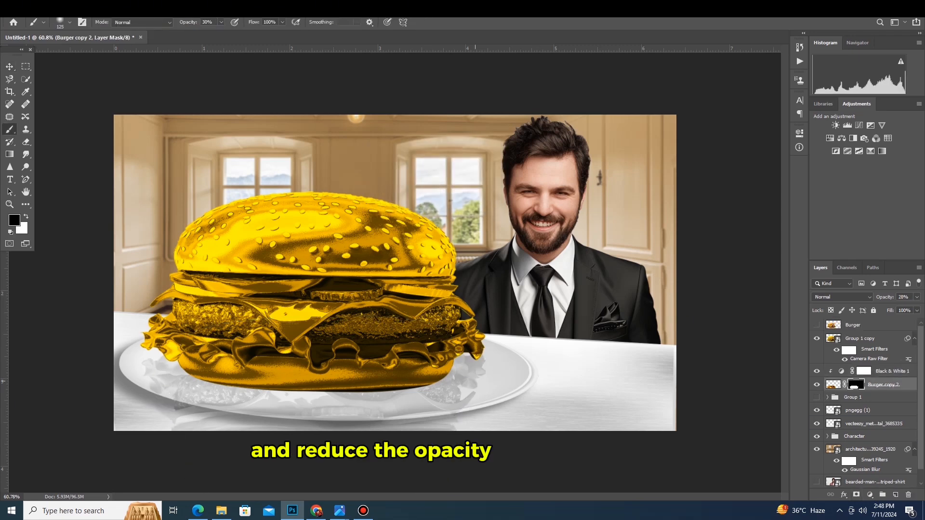
pyautogui.moveTo(236, 436)
pyautogui.mouseDown()
pyautogui.moveTo(193, 410)
pyautogui.moveTo(448, 400)
pyautogui.mouseUp()
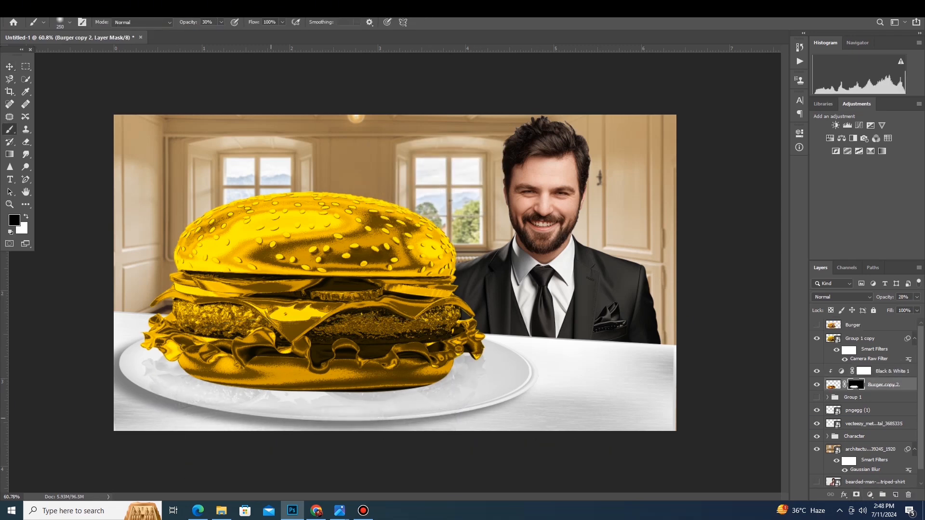
# - Add a new layer above Black & White 1 and paint dark shadows around the burger's base with a soft black brush at 53% opacity
pyautogui.click(896, 494)
pyautogui.moveTo(160, 351)
pyautogui.mouseDown()
pyautogui.moveTo(164, 344)
pyautogui.moveTo(327, 401)
pyautogui.moveTo(307, 396)
pyautogui.mouseUp()
pyautogui.rightClick(237, 161)
pyautogui.moveTo(169, 357)
pyautogui.mouseDown()
pyautogui.moveTo(230, 379)
pyautogui.moveTo(453, 383)
pyautogui.mouseUp()
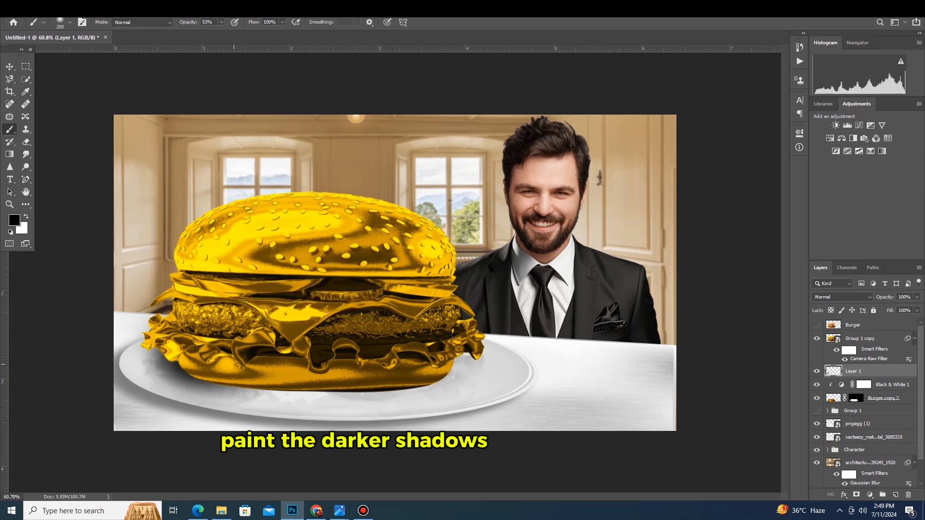
pyautogui.moveTo(229, 372)
pyautogui.mouseDown()
pyautogui.moveTo(241, 389)
pyautogui.moveTo(409, 385)
pyautogui.moveTo(284, 392)
pyautogui.mouseUp()
# - Reduce the brush size to 90, paint a tighter contact shadow under the bottom bun, and set Layer 1's opacity to 97%
pyautogui.press('[')
pyautogui.press('[')
pyautogui.press('[')
pyautogui.press('[')
pyautogui.press('[')
pyautogui.press('[')
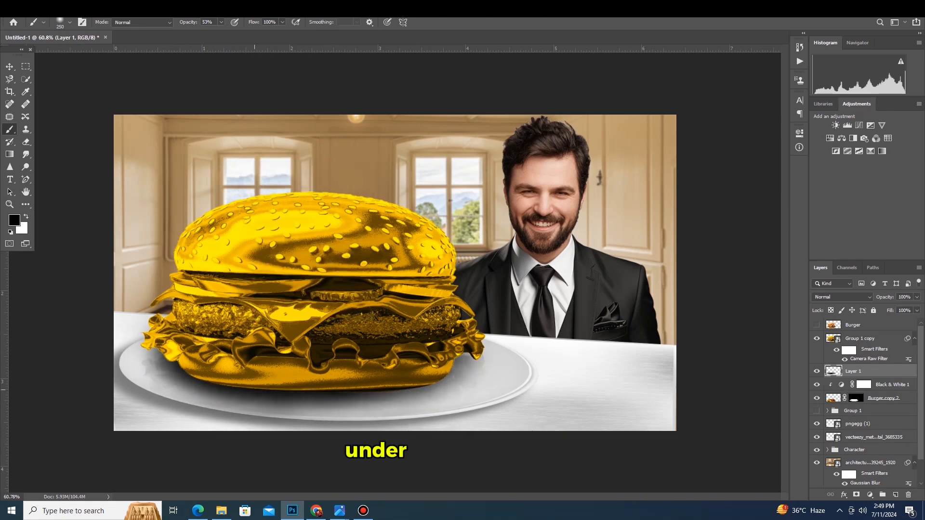
pyautogui.moveTo(174, 378); pyautogui.dragTo(351, 387)
pyautogui.moveTo(884, 297)
pyautogui.mouseDown()
pyautogui.moveTo(874, 297)
pyautogui.moveTo(883, 297)
pyautogui.mouseUp()
pyautogui.scroll(-4, 396, 350)
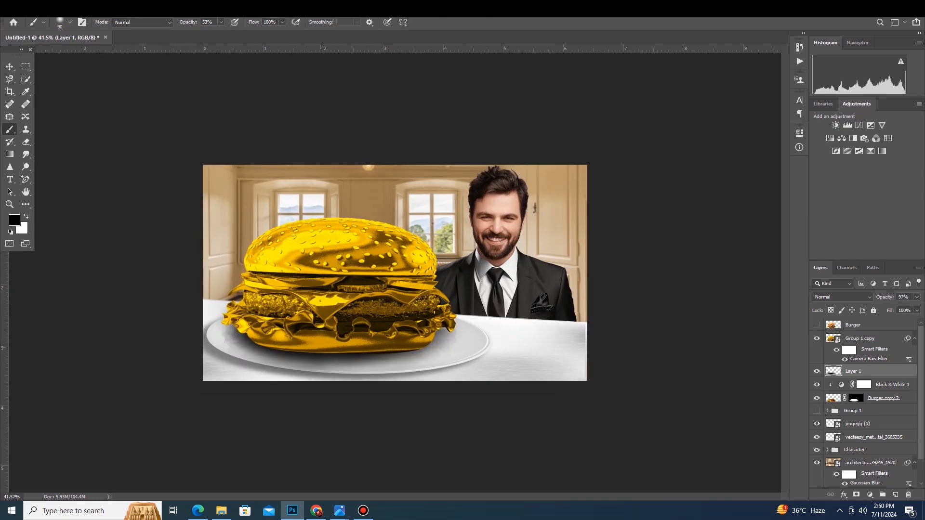
pyautogui.press('v')
pyautogui.press('b')
pyautogui.moveTo(394, 360)
pyautogui.mouseDown()
pyautogui.moveTo(336, 360)
pyautogui.moveTo(424, 352)
pyautogui.moveTo(321, 363)
pyautogui.mouseUp()
pyautogui.hotkey('ctrl', 'z')
pyautogui.click(325, 360)
pyautogui.hotkey('ctrl', 'z')
pyautogui.hotkey('ctrl', 'z')
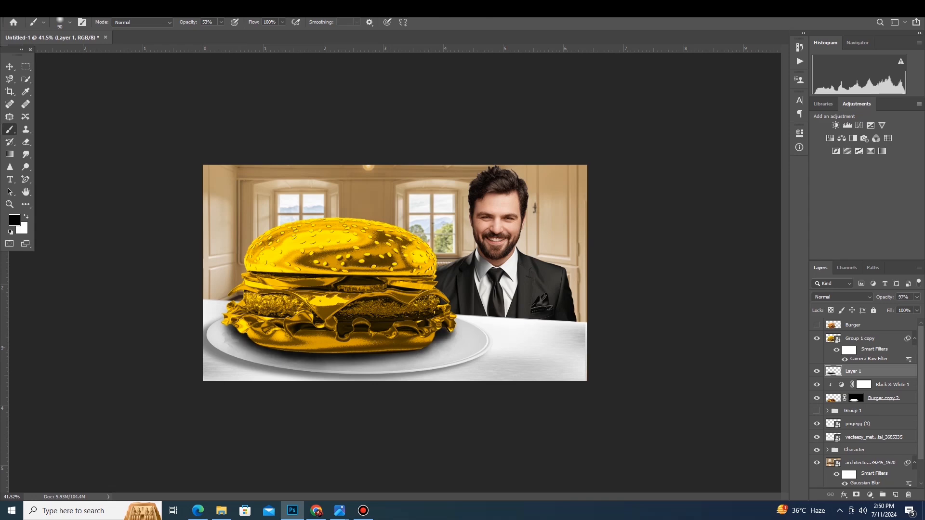
pyautogui.moveTo(263, 357); pyautogui.dragTo(435, 342)
pyautogui.hotkey('ctrl', 'z')
# - Hide the Black & White 1 adjustment layer and show the original Burger layer
pyautogui.click(834, 398)
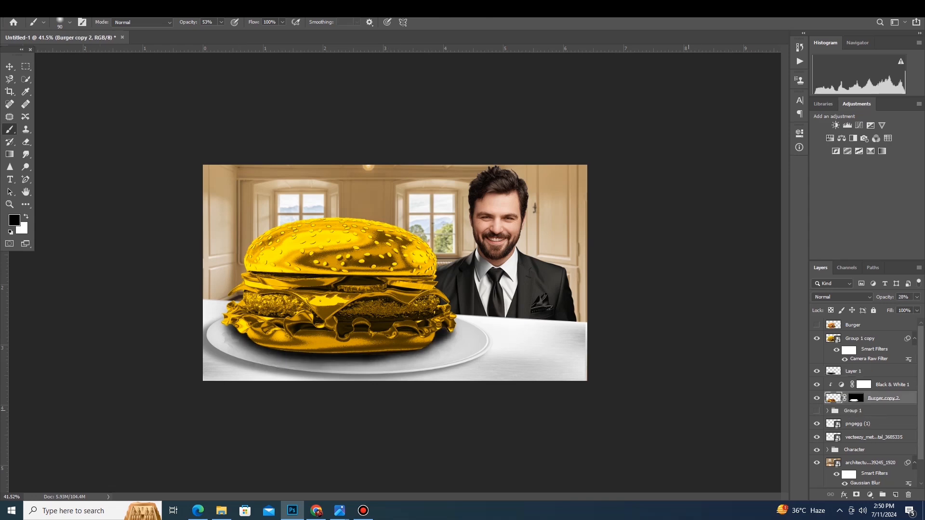
pyautogui.press('v')
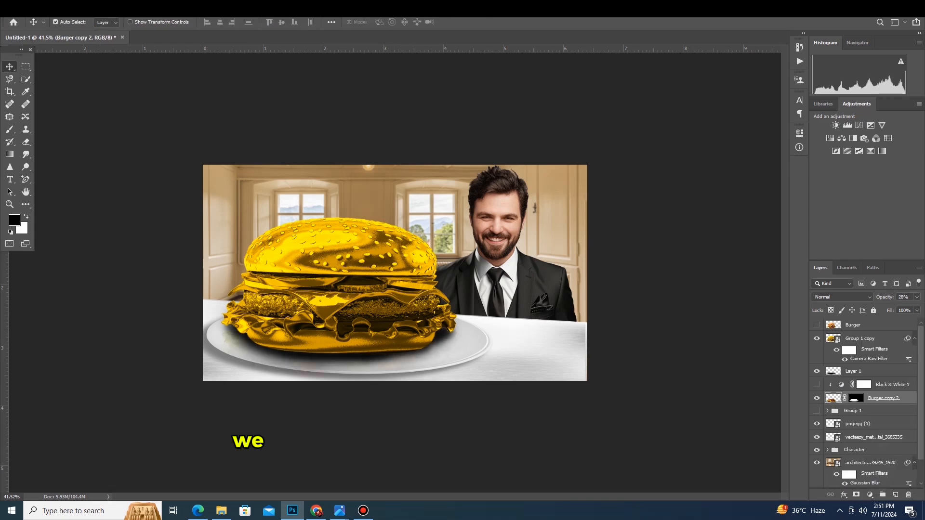
pyautogui.click(859, 339)
pyautogui.click(816, 325)
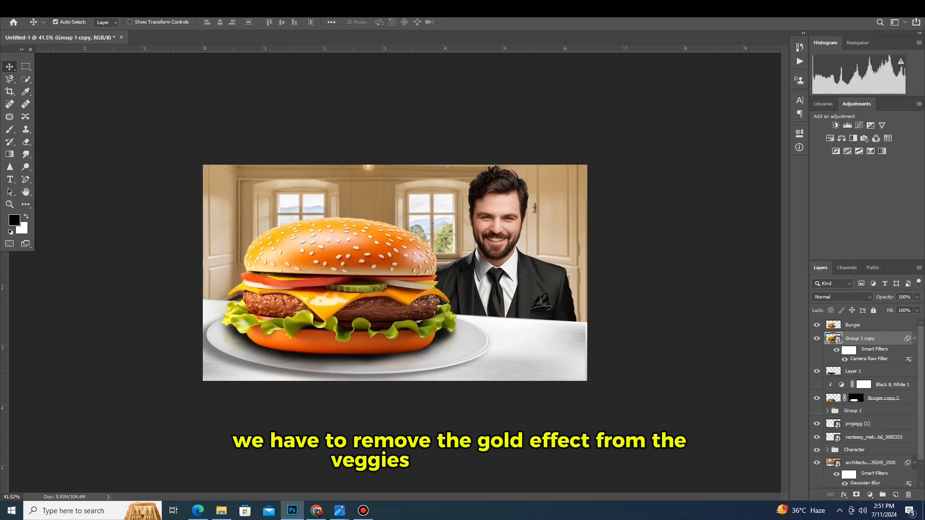
# - Start a Pen path at the outer left end of the seam beneath the top bun
pyautogui.press('p')
pyautogui.scroll(1, 395, 272)
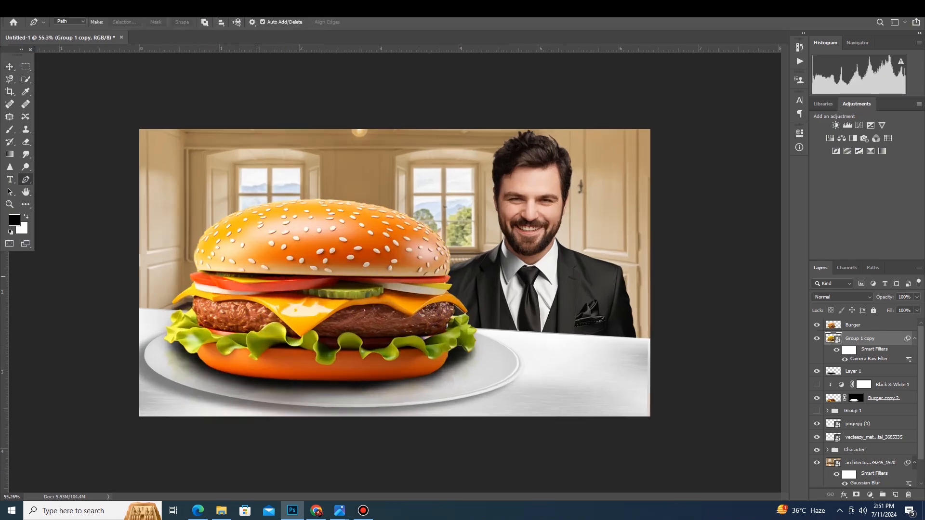
pyautogui.scroll(5, 349, 279)
pyautogui.scroll(3, 60, 264)
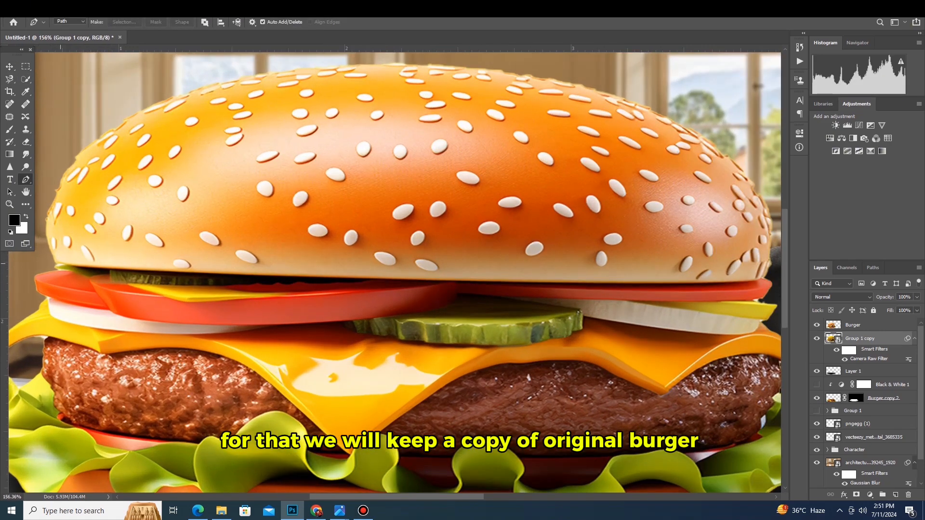
pyautogui.scroll(2, 61, 264)
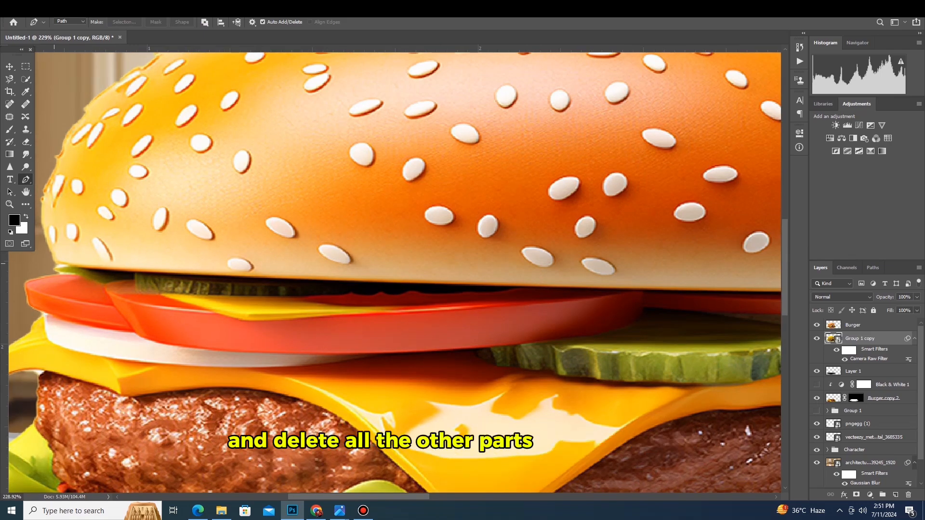
pyautogui.click(54, 264)
pyautogui.press('v')
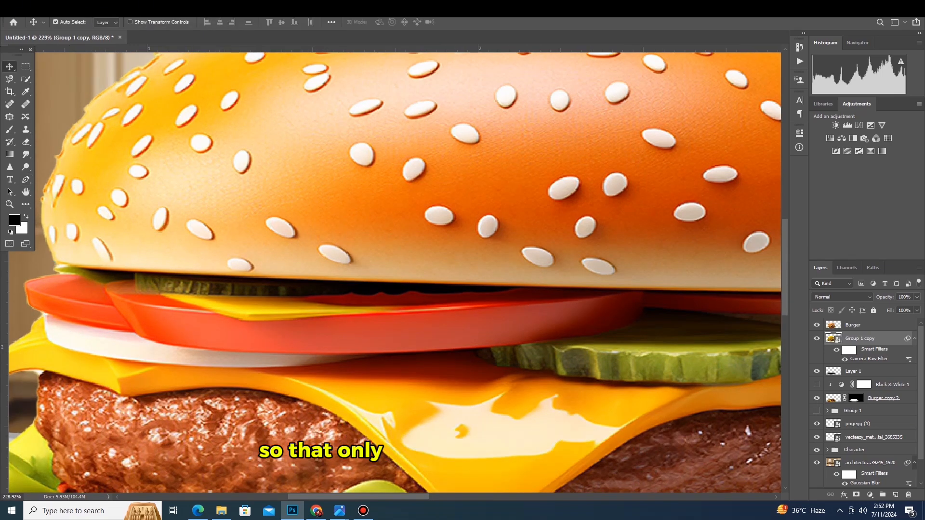
# - Duplicate the Burger layer, place the copy directly above Group 1 copy and hide the original
pyautogui.click(853, 325)
pyautogui.hotkey('ctrl', 'j')
pyautogui.hotkey('ctrl', '[')
pyautogui.click(816, 325)
# - Trace a closed Pen path along the top bun's lower edge and loosely around the outside of the bun
pyautogui.press('p')
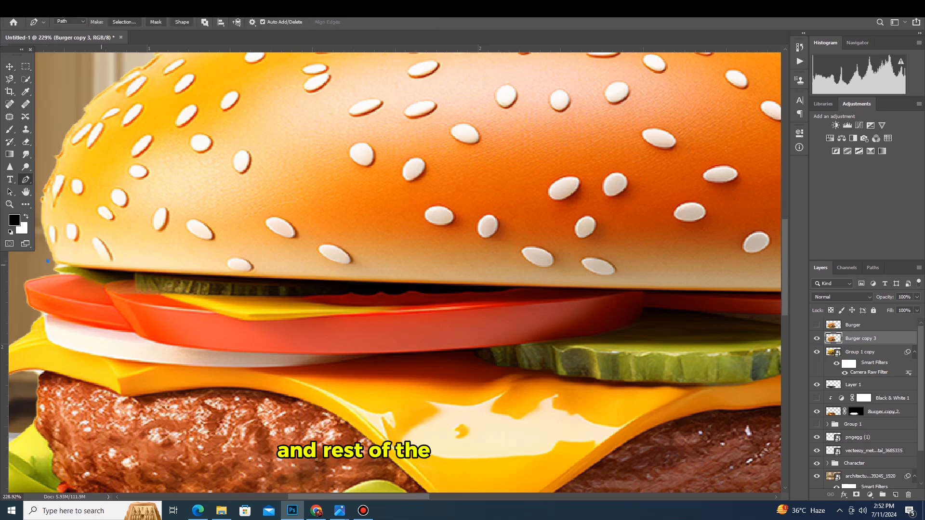
pyautogui.click(47, 262)
pyautogui.moveTo(130, 270); pyautogui.dragTo(147, 272)
pyautogui.click(266, 279)
pyautogui.click(613, 289)
pyautogui.scroll(-5, 614, 288)
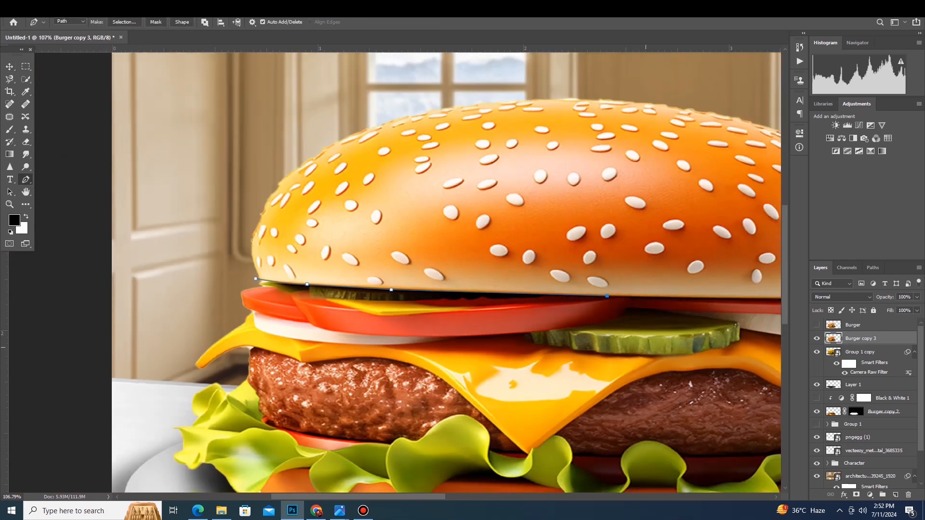
pyautogui.scroll(5, 722, 300)
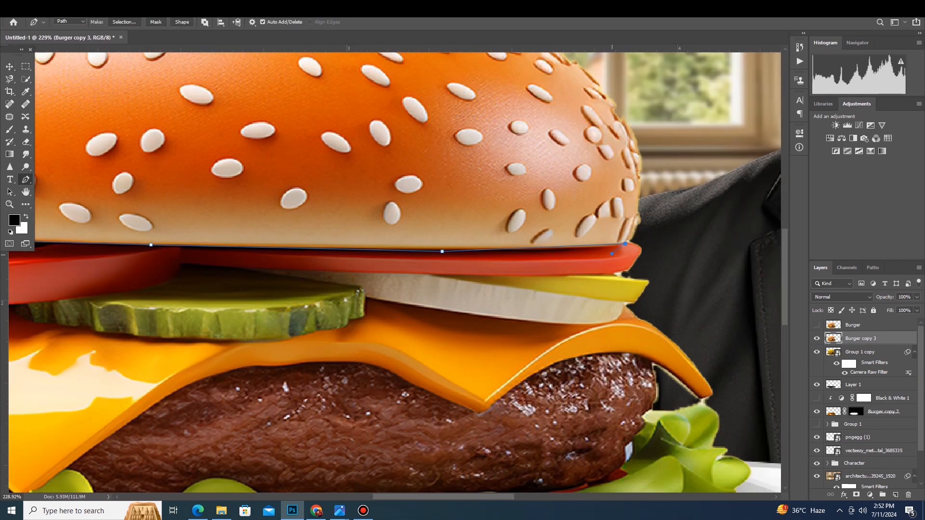
pyautogui.click(697, 206)
pyautogui.scroll(-5, 697, 206)
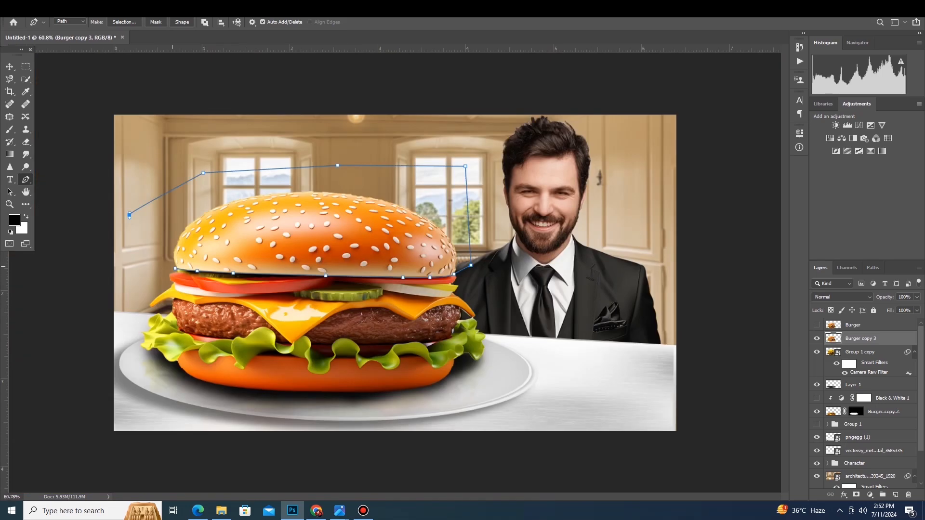
pyautogui.click(175, 268)
# - Convert the path to a selection, delete the top bun from Burger copy 3 and deselect
pyautogui.rightClick(173, 219)
pyautogui.click(198, 263)
pyautogui.click(511, 136)
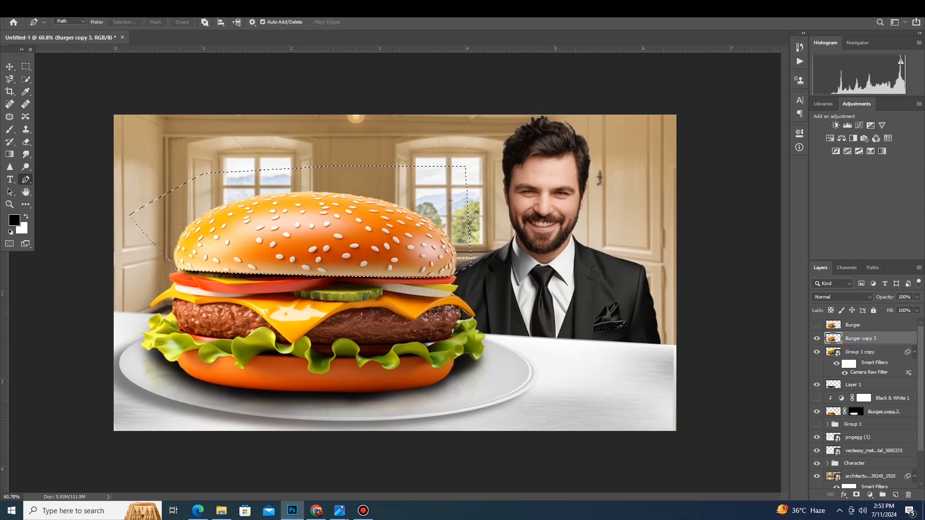
pyautogui.press('Delete')
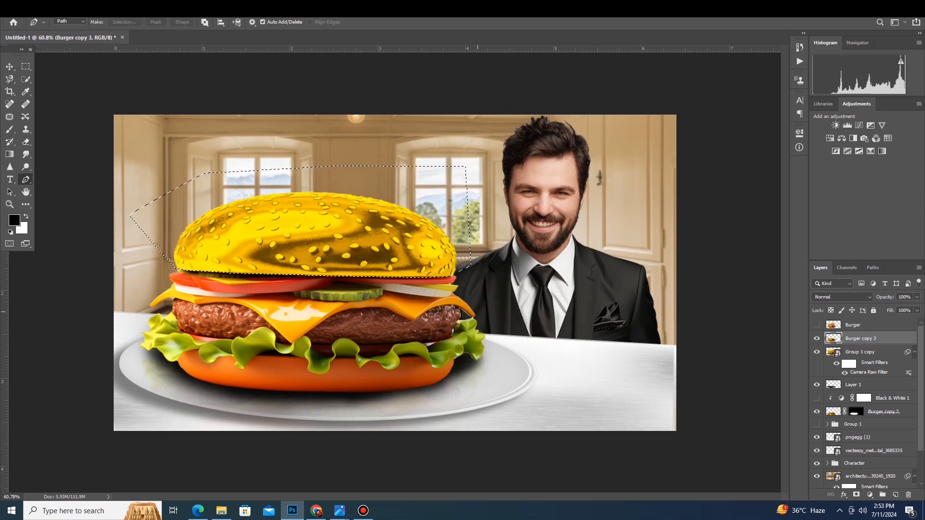
pyautogui.hotkey('ctrl', 'd')
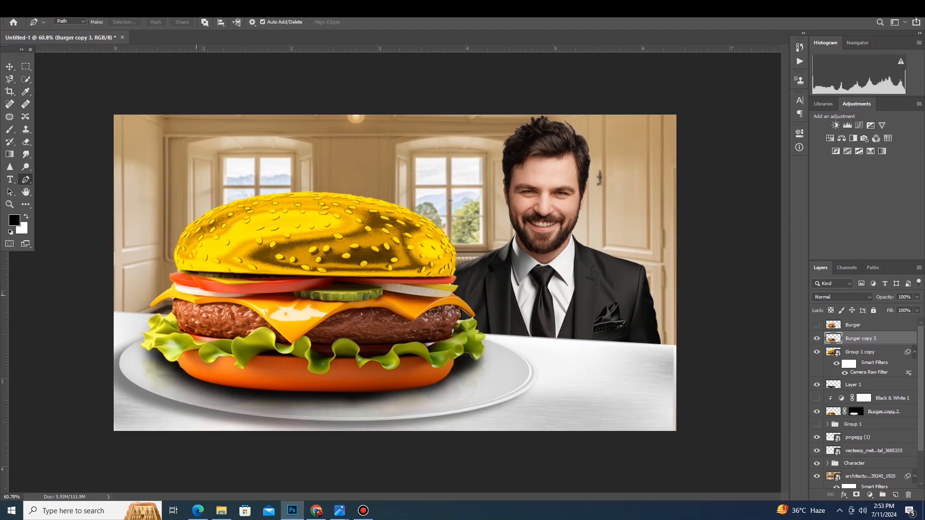
# - Select the cheese slice on Burger copy 3 with Quick Selection, delete it and deselect
pyautogui.press('w')
pyautogui.moveTo(296, 314)
pyautogui.mouseDown()
pyautogui.moveTo(344, 303)
pyautogui.moveTo(460, 312)
pyautogui.mouseUp()
pyautogui.click(265, 308)
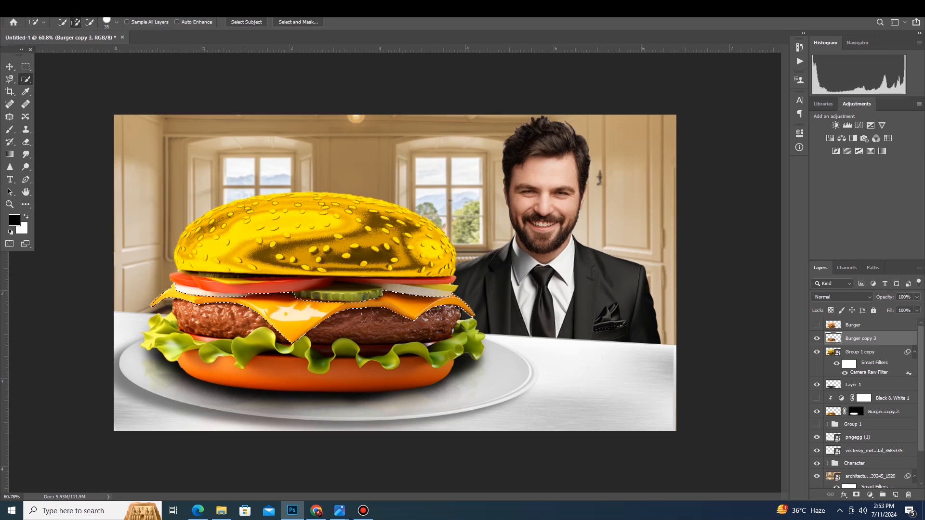
pyautogui.press('Delete')
pyautogui.hotkey('ctrl', 'd')
pyautogui.hotkey('ctrl', 'z')
pyautogui.hotkey('ctrl', 'd')
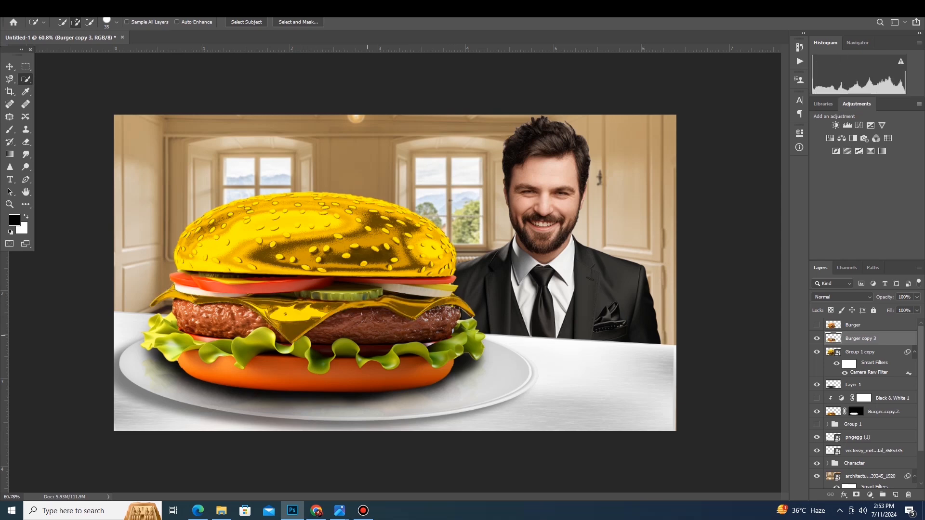
# - Delete the meat patty and the bottom bun from Burger copy 3 using Quick Selection
pyautogui.moveTo(193, 317)
pyautogui.mouseDown()
pyautogui.moveTo(310, 331)
pyautogui.moveTo(441, 323)
pyautogui.mouseUp()
pyautogui.press('Delete')
pyautogui.hotkey('ctrl', 'd')
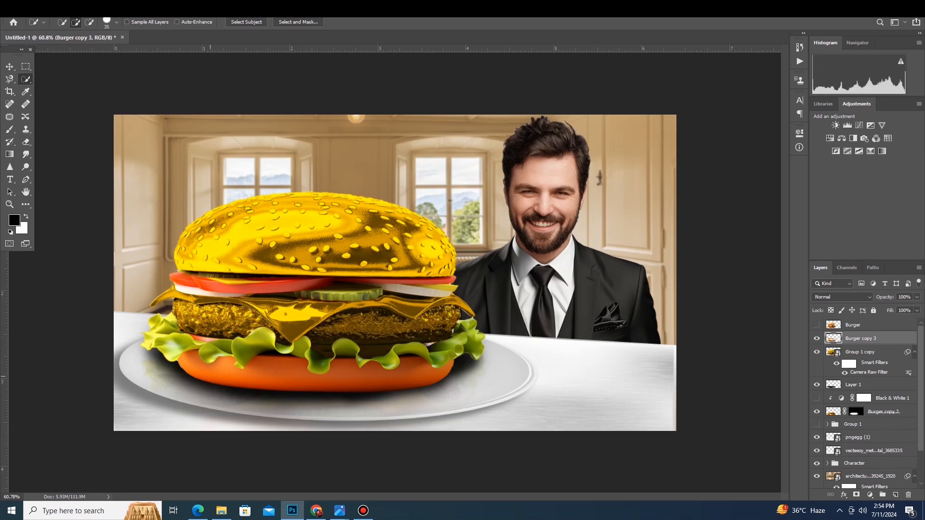
pyautogui.moveTo(424, 375); pyautogui.dragTo(248, 373)
pyautogui.press('Delete')
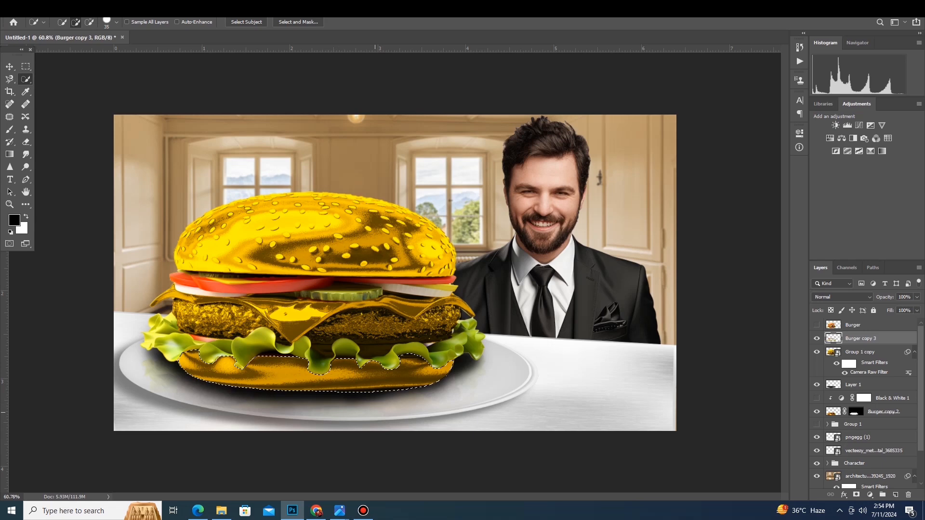
pyautogui.hotkey('ctrl', 'd')
pyautogui.scroll(-2, 375, 412)
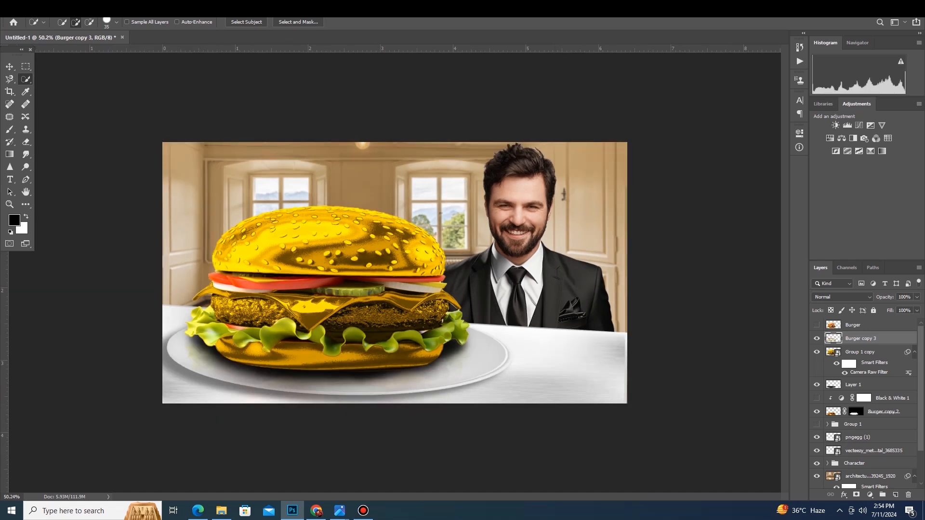
# - Adjust Group 1 copy's Camera Raw Filter: Exposure +0.55, Contrast +18, Highlights +18, Shadows -17, Blacks -23, Texture +12, Clarity +16
pyautogui.doubleClick(868, 372)
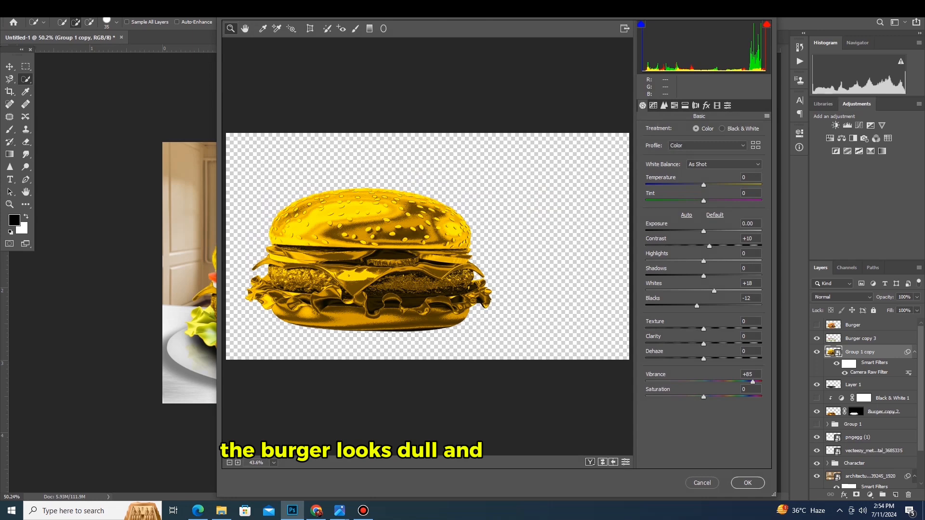
pyautogui.moveTo(704, 231); pyautogui.dragTo(709, 232)
pyautogui.moveTo(703, 261)
pyautogui.mouseDown()
pyautogui.moveTo(718, 261)
pyautogui.moveTo(694, 276)
pyautogui.moveTo(690, 306)
pyautogui.moveTo(661, 261)
pyautogui.moveTo(714, 262)
pyautogui.moveTo(668, 246)
pyautogui.moveTo(714, 246)
pyautogui.mouseUp()
pyautogui.moveTo(703, 344); pyautogui.dragTo(719, 344)
pyautogui.moveTo(703, 329); pyautogui.dragTo(713, 329)
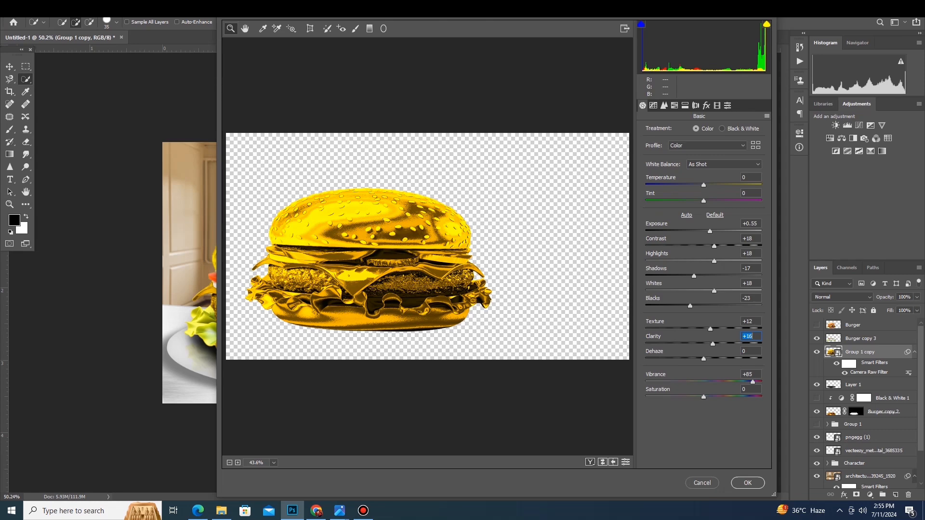
pyautogui.click(747, 483)
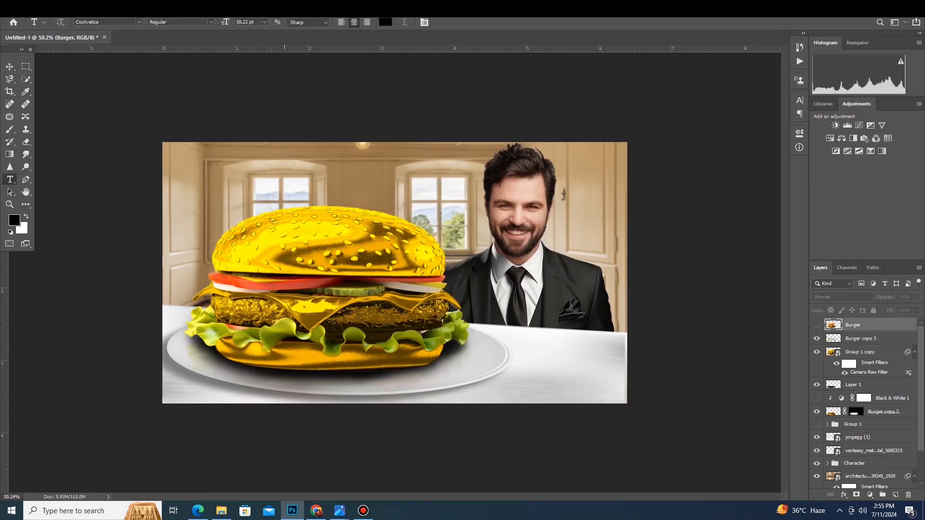
# - Add the title text "Worth it?" in Coolvetica Regular at 50.22 pt above the burger
pyautogui.click(284, 179)
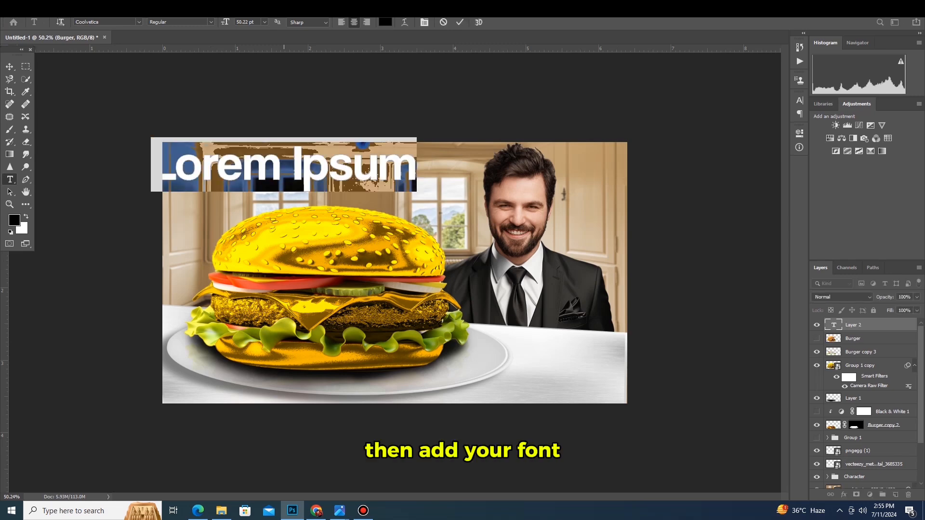
pyautogui.write('Wo')
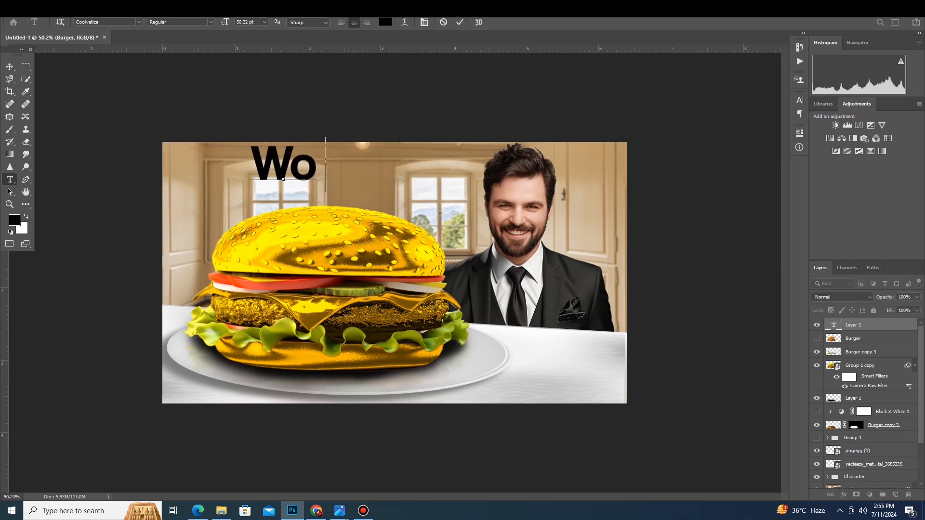
pyautogui.write('rth i')
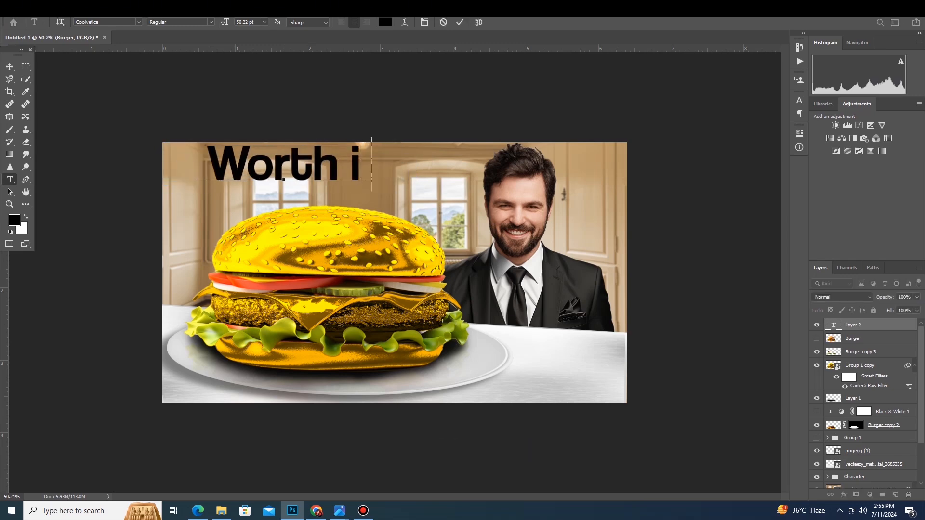
pyautogui.write('t?')
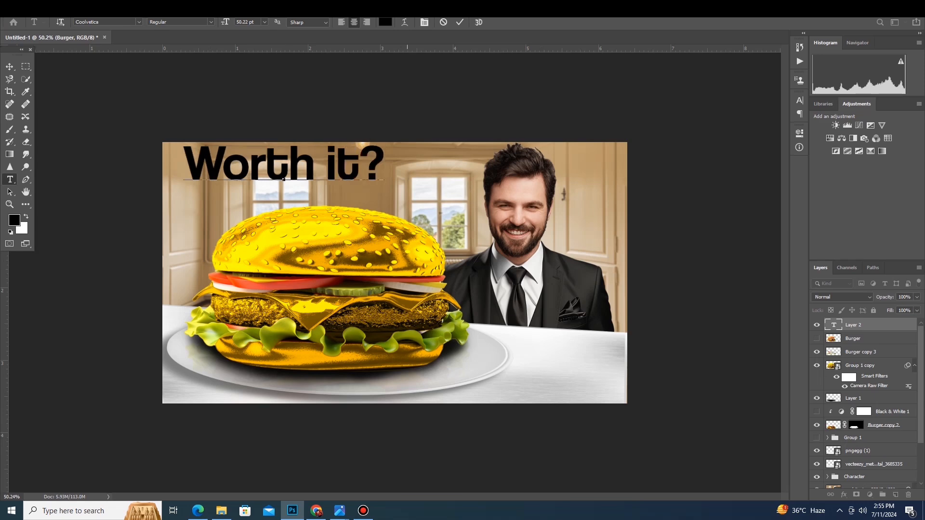
pyautogui.click(10, 67)
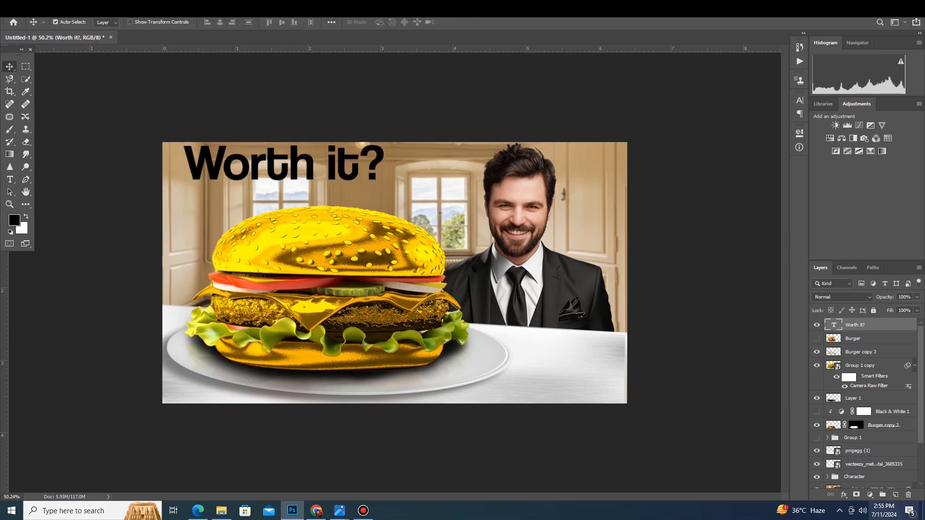
# - Give the "Worth it?" title a white Color Overlay and a 15 px black outside Stroke, and centre it above the burger
pyautogui.click(844, 495)
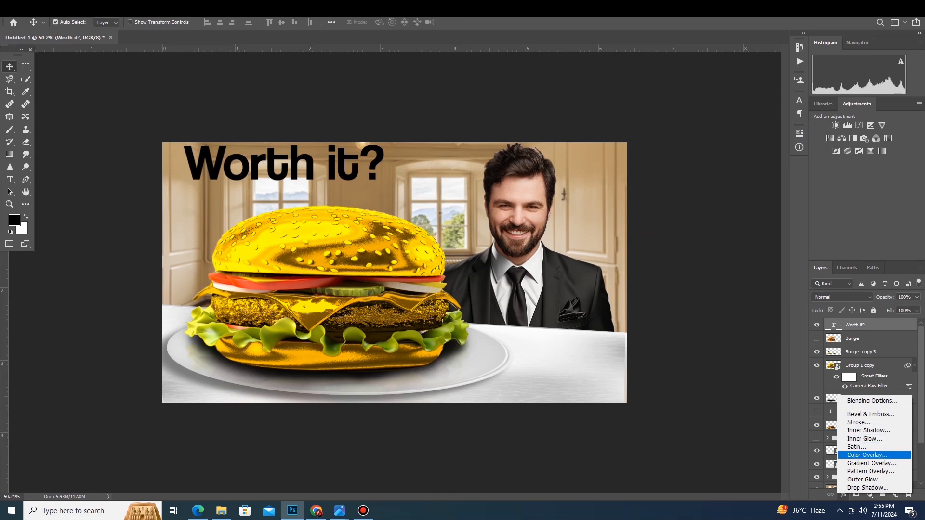
pyautogui.click(867, 454)
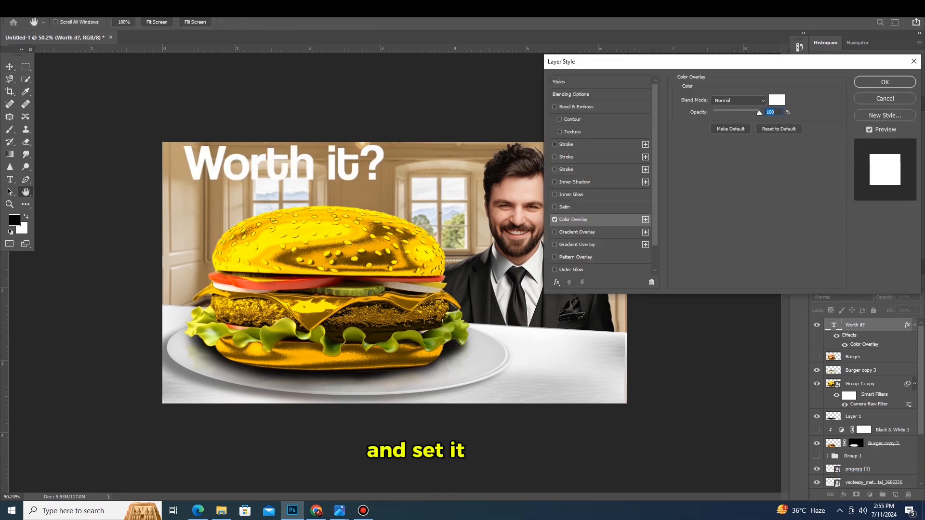
pyautogui.click(554, 144)
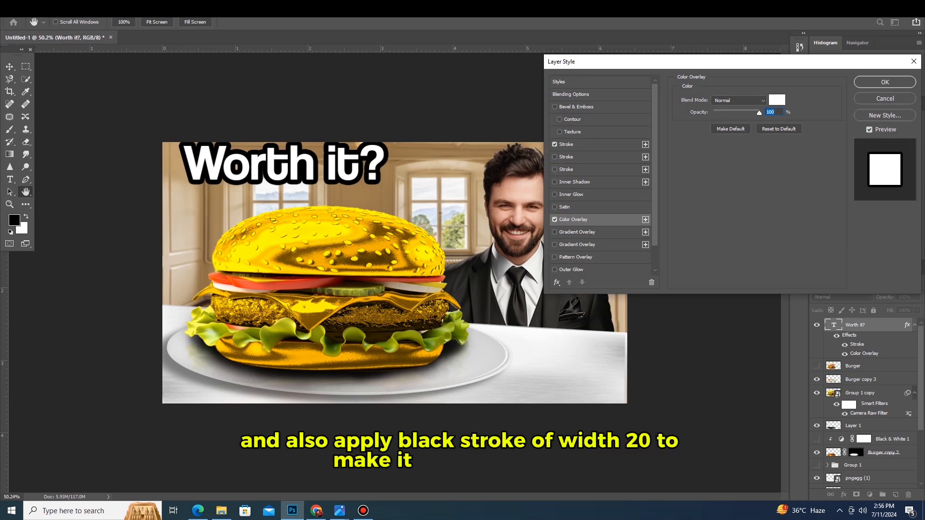
pyautogui.click(566, 145)
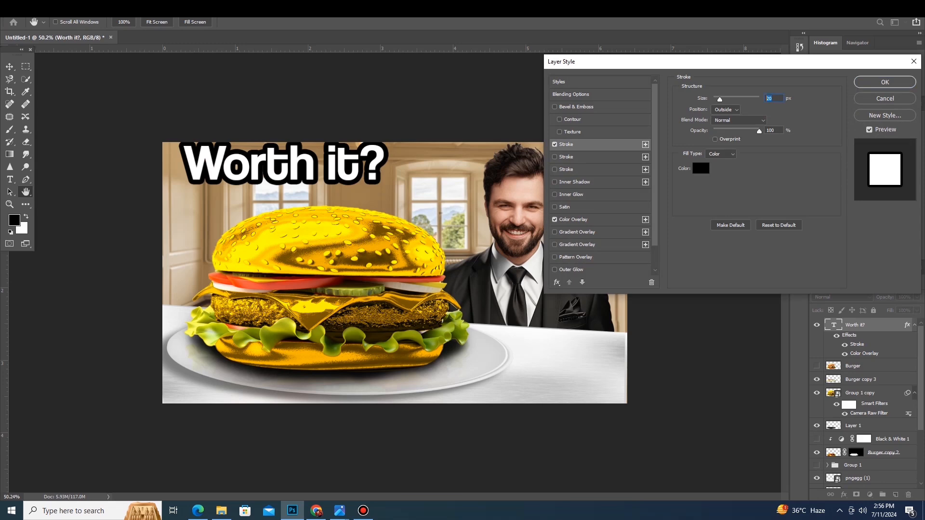
pyautogui.write('15')
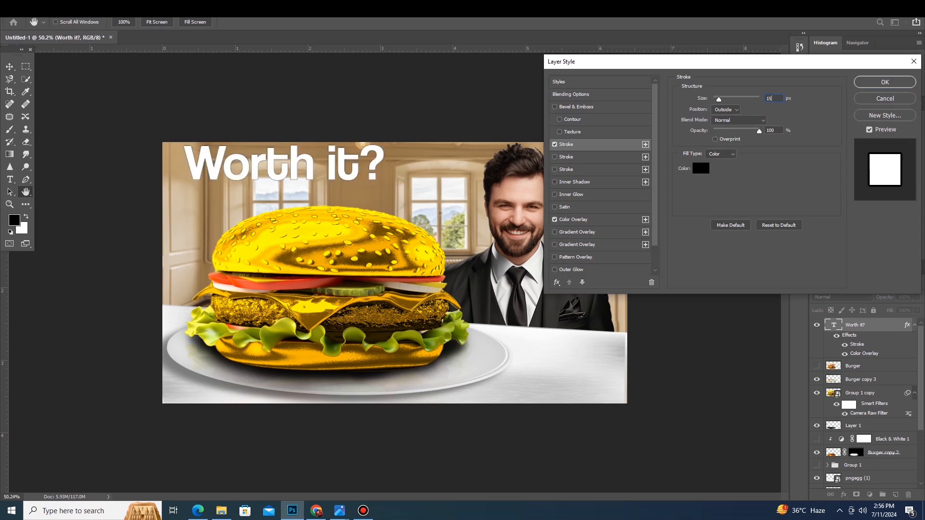
pyautogui.click(885, 82)
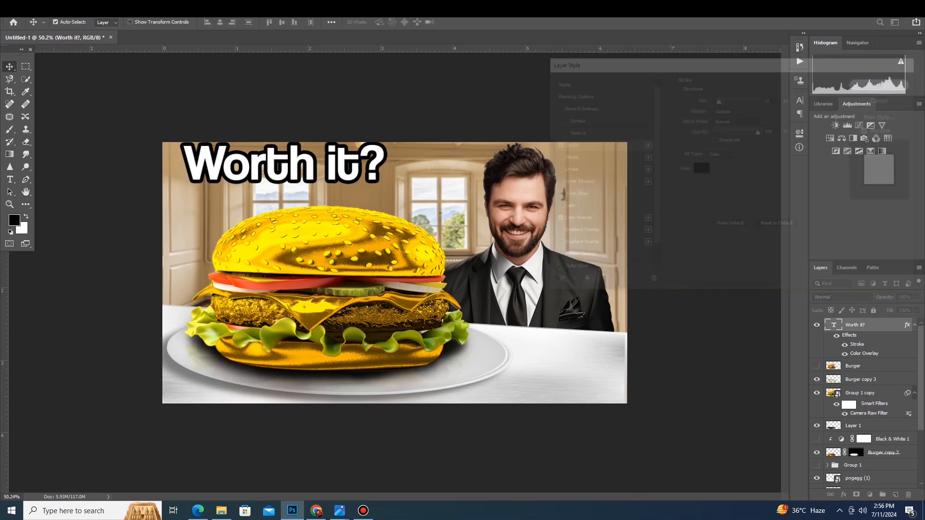
pyautogui.moveTo(291, 145); pyautogui.dragTo(333, 155)
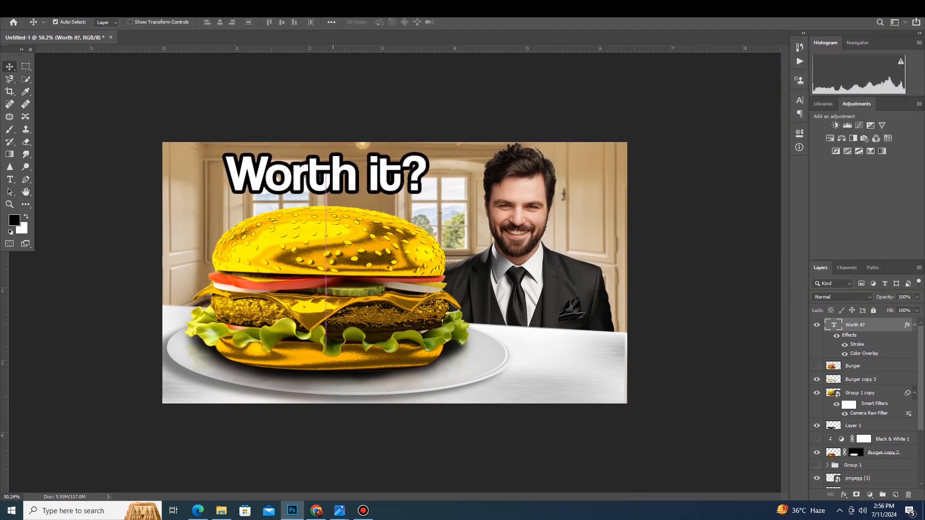
pyautogui.click(347, 106)
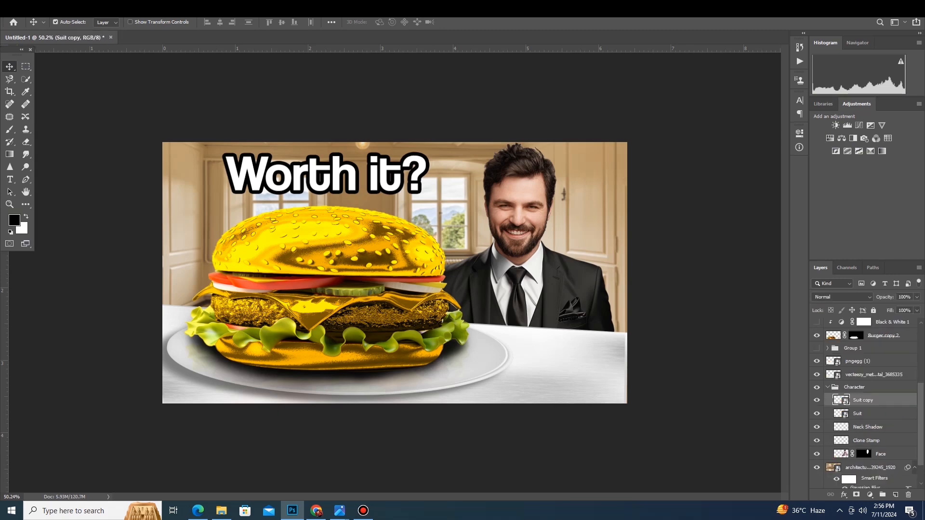
# - Move Suit copy above the metal table layer, flip it vertically, position it below the man's suit, and clip it to the table
pyautogui.moveTo(862, 399); pyautogui.dragTo(862, 371)
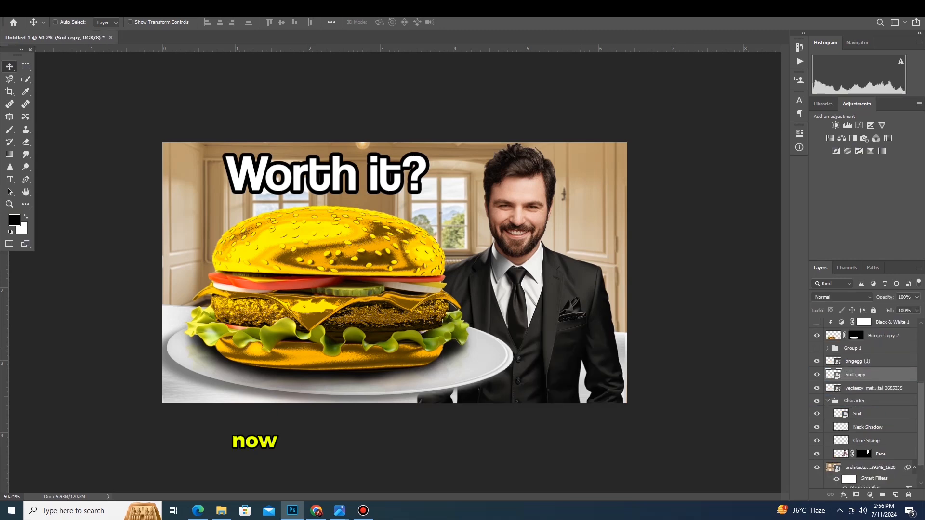
pyautogui.hotkey('ctrl', 't')
pyautogui.rightClick(536, 326)
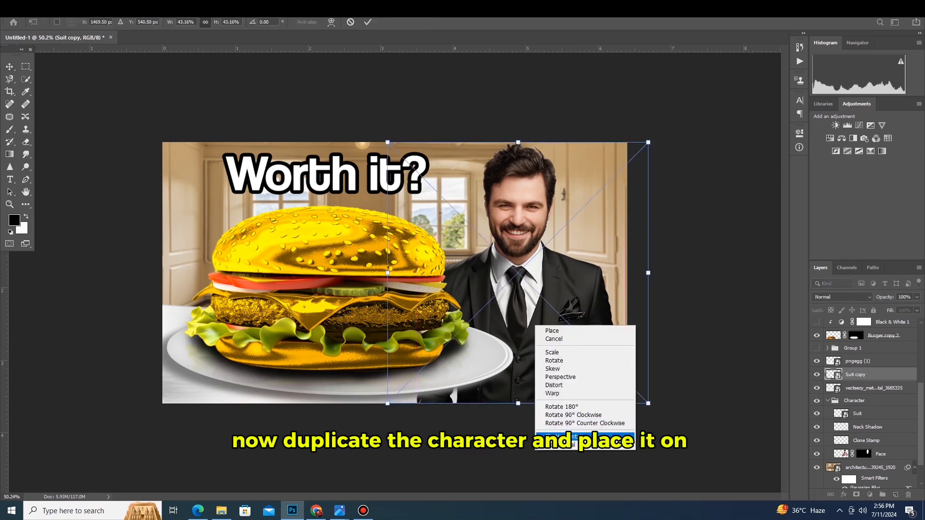
pyautogui.click(561, 445)
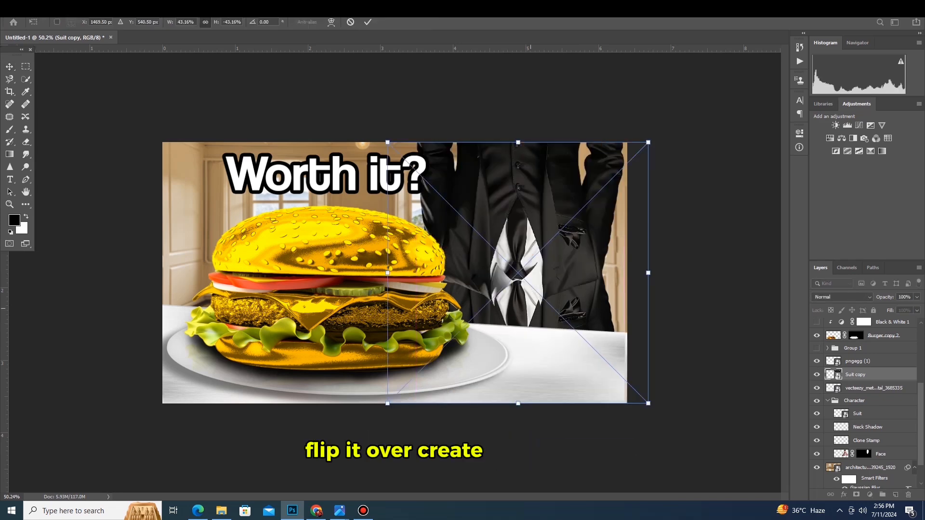
pyautogui.moveTo(526, 208); pyautogui.dragTo(544, 345)
pyautogui.press('Return')
pyautogui.hotkey('ctrl', 'alt', 'g')
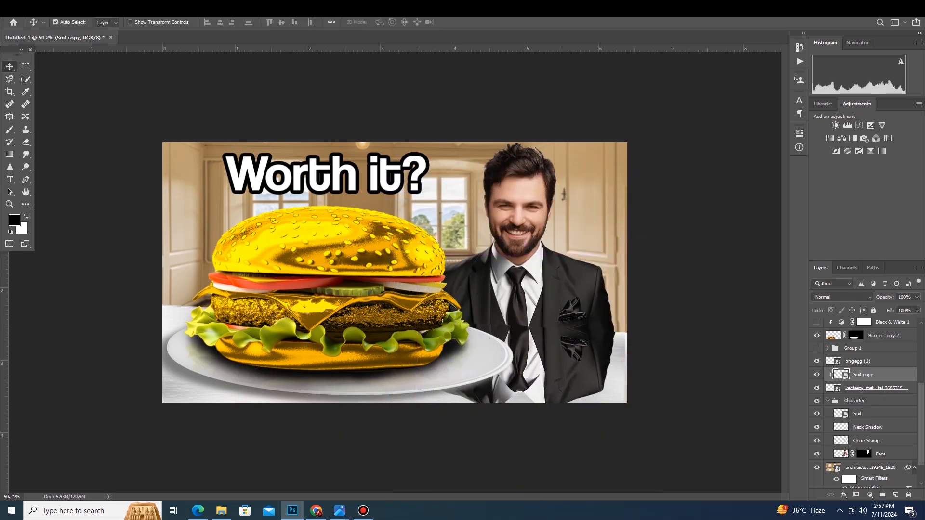
# - Lower Suit copy's opacity to 47% and skew the flipped suit to line up with the man at the table edge
pyautogui.press('5')
pyautogui.press('1')
pyautogui.hotkey('ctrl', 't')
pyautogui.scroll(-3, 582, 366)
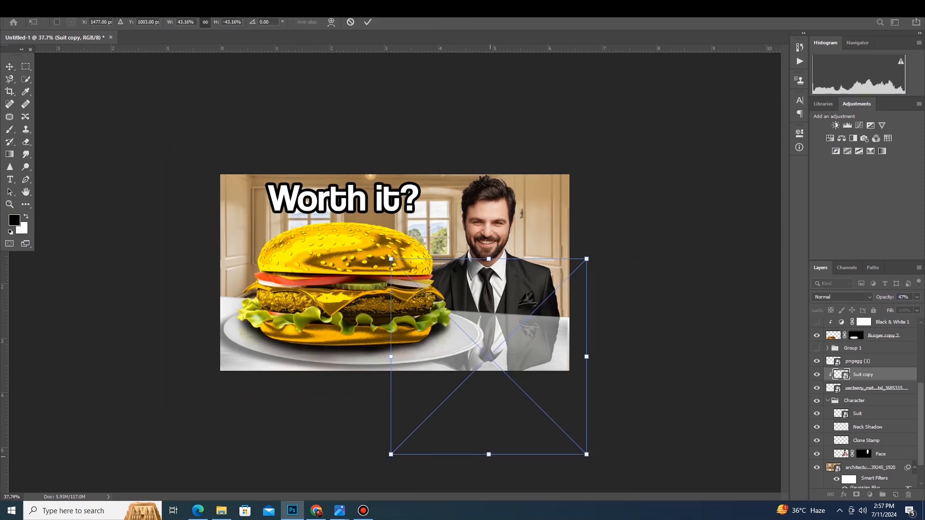
pyautogui.moveTo(489, 455); pyautogui.dragTo(472, 475)
pyautogui.press('Return')
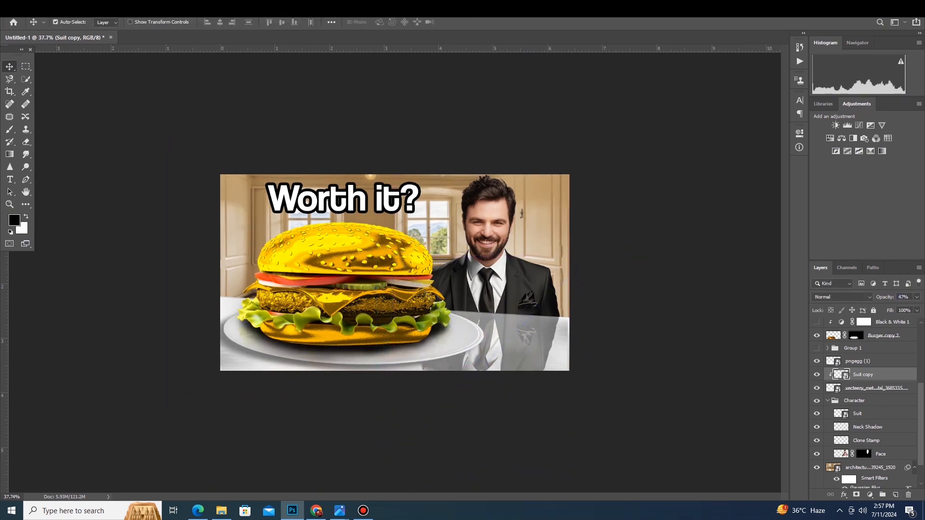
# - Add a layer mask to Suit copy from its outline and fade the reflection with a 300 px brush at 44% opacity
pyautogui.keyDown('ctrl'); pyautogui.click(841, 374); pyautogui.keyUp('ctrl')
pyautogui.click(856, 495)
pyautogui.press('b')
pyautogui.moveTo(189, 22); pyautogui.dragTo(185, 22)
pyautogui.rightClick(264, 119)
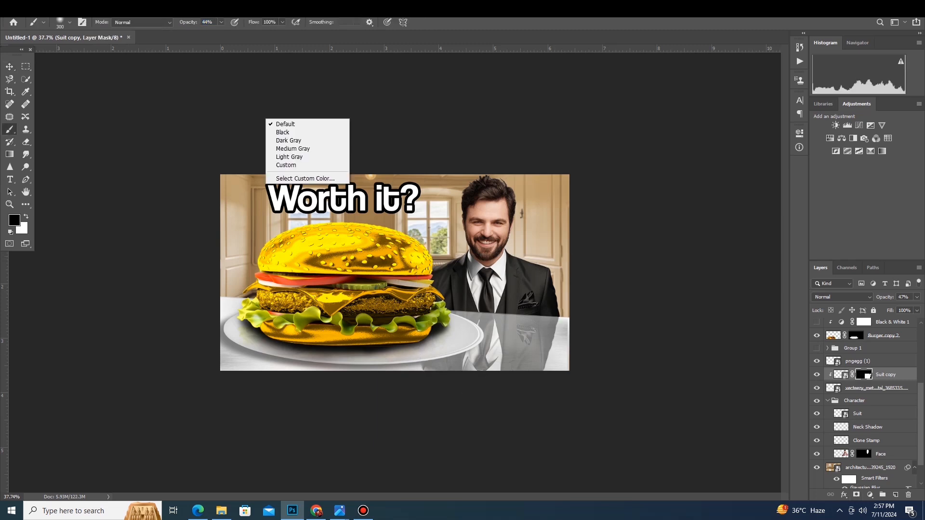
pyautogui.rightClick(422, 271)
pyautogui.moveTo(487, 385)
pyautogui.mouseDown()
pyautogui.moveTo(529, 375)
pyautogui.moveTo(451, 378)
pyautogui.moveTo(551, 341)
pyautogui.moveTo(492, 354)
pyautogui.mouseUp()
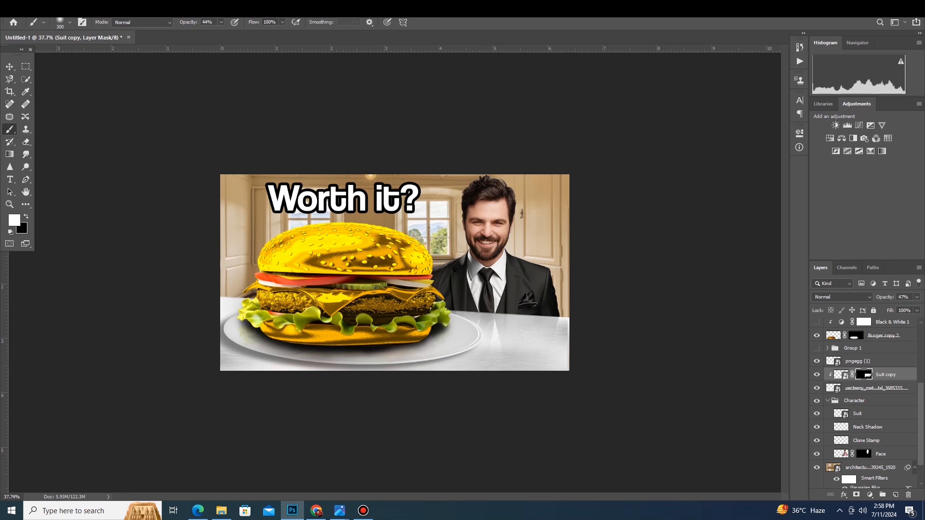
# - Refine the Suit copy mask around the shirt reflection with the brush at 25% opacity
pyautogui.rightClick(556, 307)
pyautogui.moveTo(189, 22); pyautogui.dragTo(181, 22)
pyautogui.moveTo(506, 335)
pyautogui.mouseDown()
pyautogui.moveTo(515, 354)
pyautogui.moveTo(484, 359)
pyautogui.mouseUp()
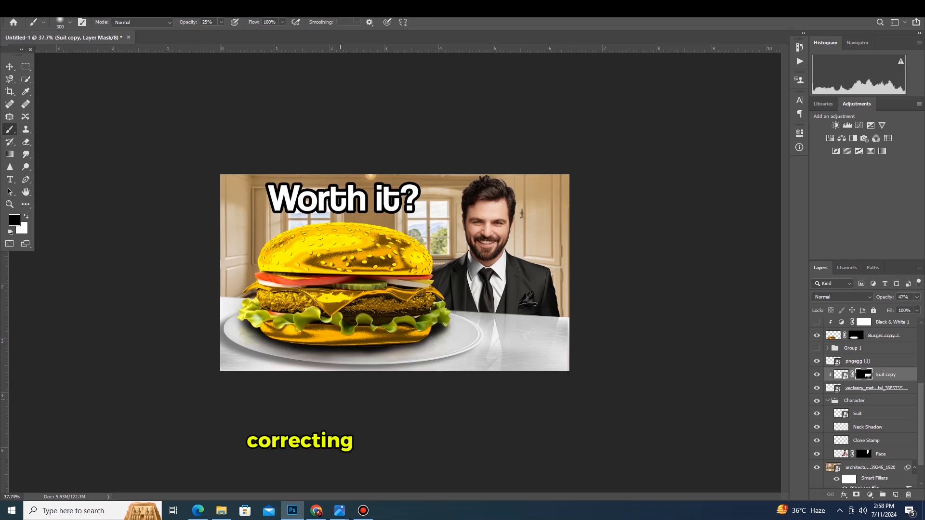
# - Delete the old Layer 1 shadow and paint a soft black shadow under the burger on a new layer above Black & White 1
pyautogui.press('v')
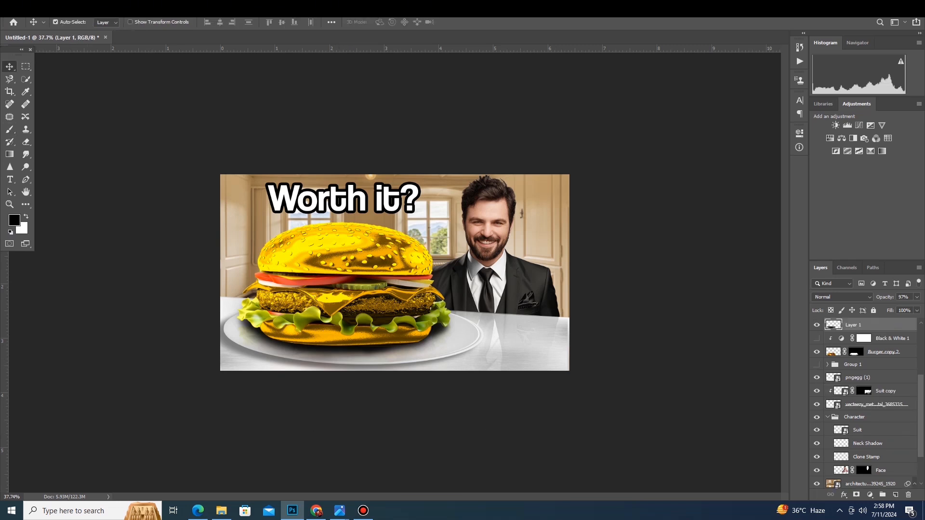
pyautogui.press('Delete')
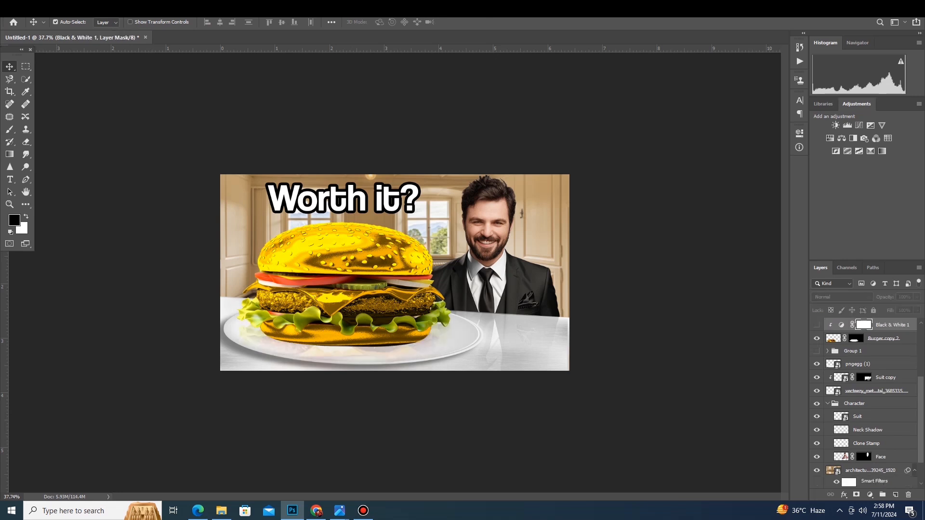
pyautogui.scroll(3, 864, 403)
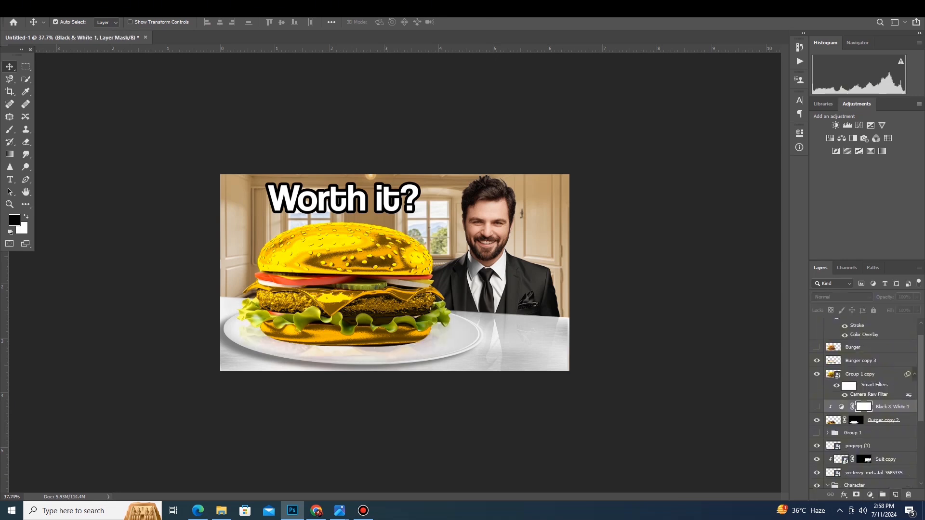
pyautogui.click(896, 495)
pyautogui.press('b')
pyautogui.moveTo(273, 325)
pyautogui.mouseDown()
pyautogui.moveTo(422, 332)
pyautogui.moveTo(432, 322)
pyautogui.mouseUp()
pyautogui.moveTo(264, 320)
pyautogui.mouseDown()
pyautogui.moveTo(264, 330)
pyautogui.moveTo(356, 328)
pyautogui.moveTo(311, 319)
pyautogui.mouseUp()
# - Convert the new shadow layer to a smart object and apply a Gaussian Blur with a 2.2 pixel radius
pyautogui.rightClick(867, 407)
pyautogui.click(840, 130)
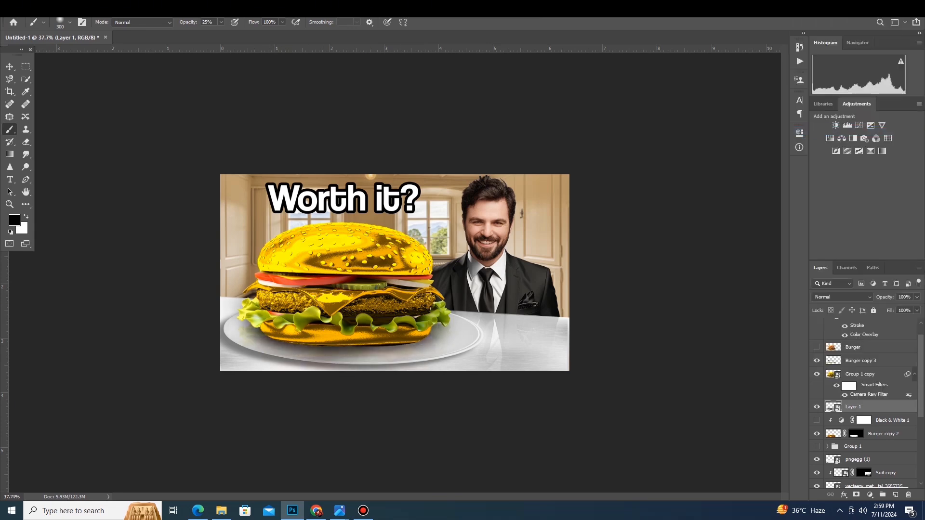
pyautogui.click(145, 7)
pyautogui.moveTo(208, 115)
pyautogui.click(288, 151)
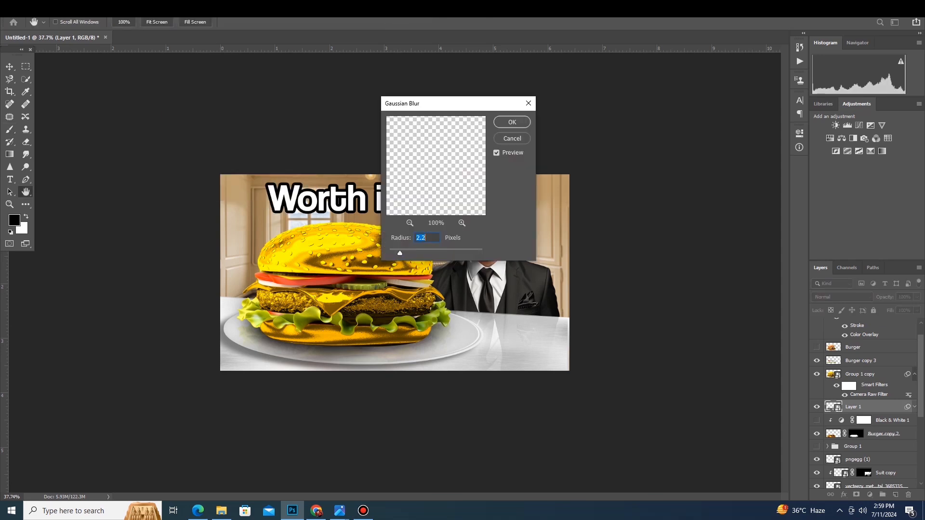
pyautogui.press('Return')
# - Give pngegg (1) a grey-to-white Gradient Overlay: Color Burn, 100% opacity, Reflected style, angle -171°, scale 106%
pyautogui.press('v')
pyautogui.click(857, 478)
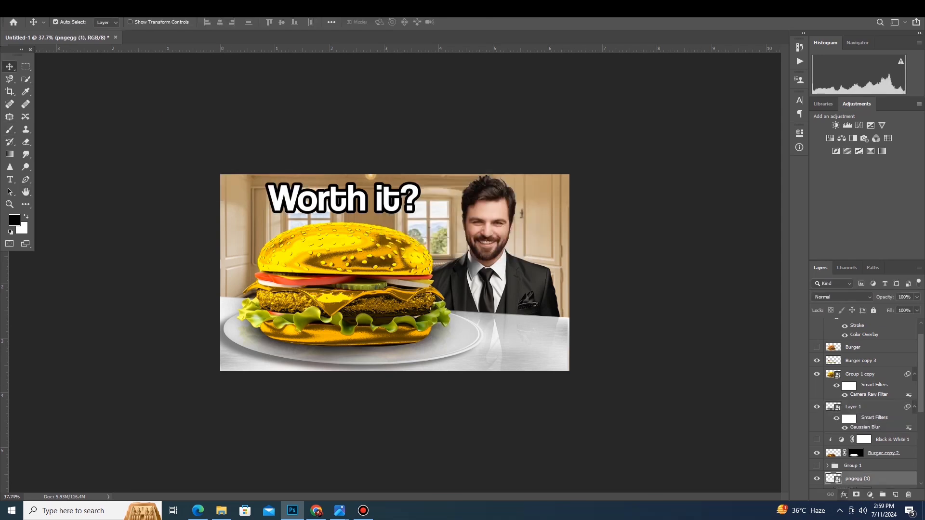
pyautogui.click(843, 494)
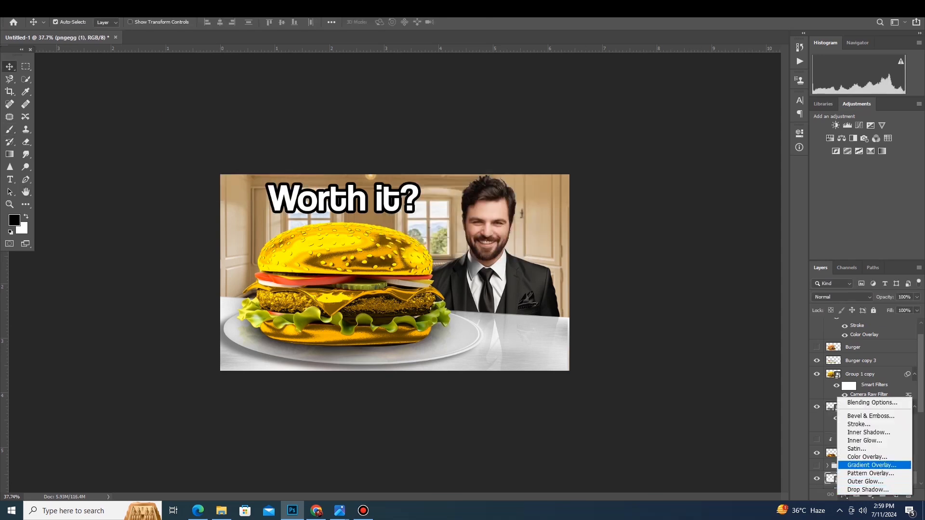
pyautogui.click(872, 465)
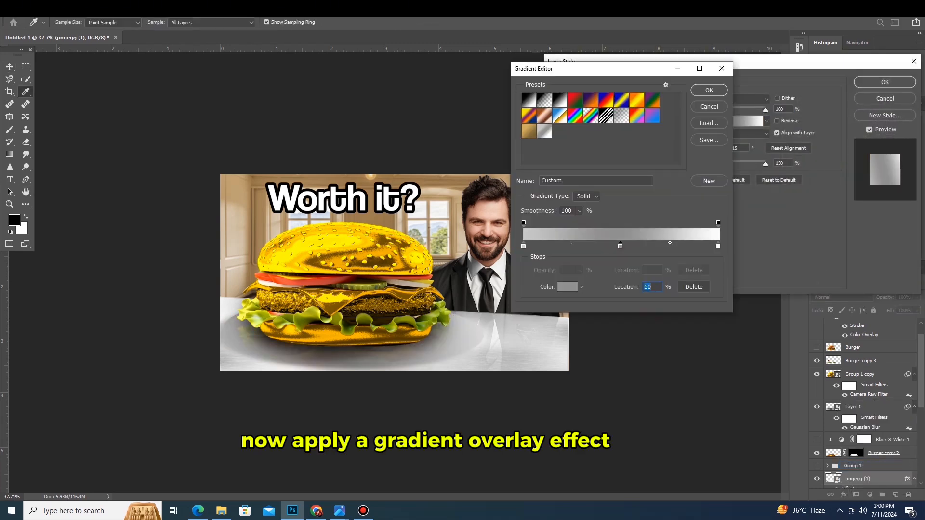
pyautogui.click(709, 90)
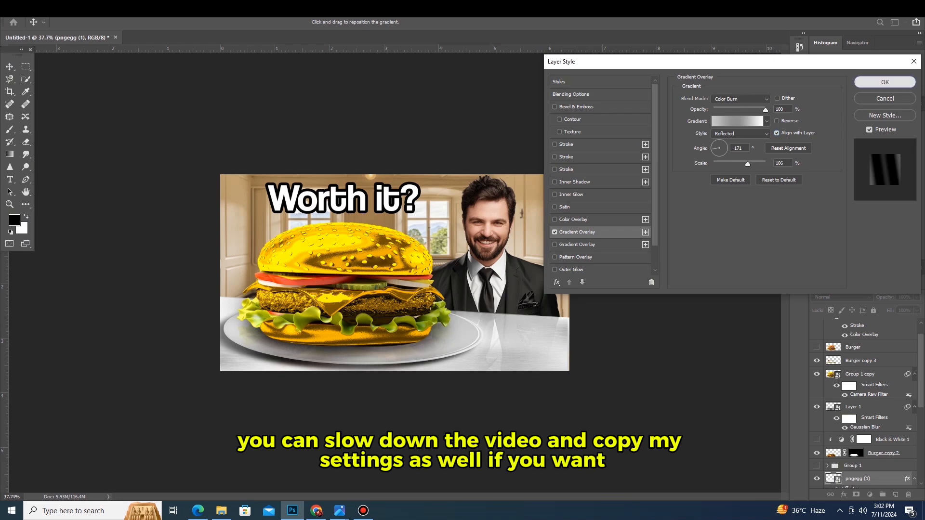
pyautogui.press('Return')
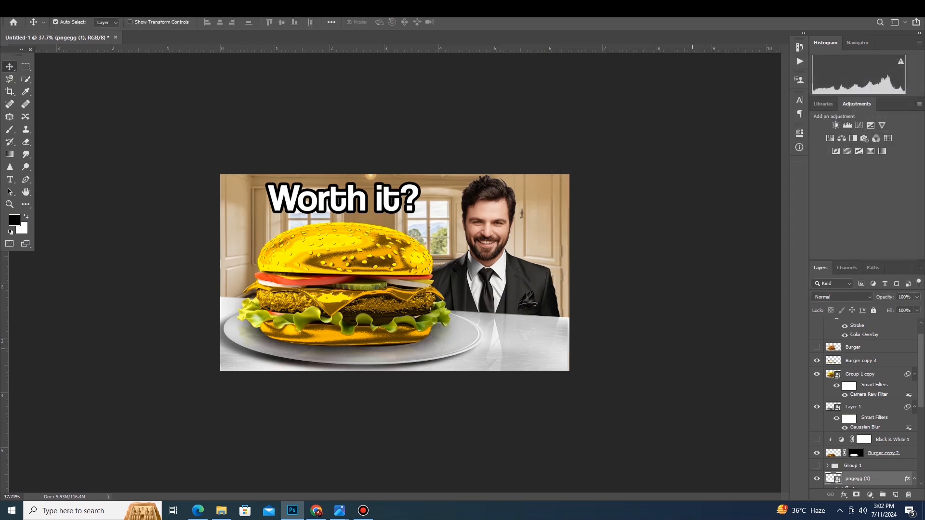
# - Widen, tilt and skew the plate on pngegg (1) so it sits in perspective under the burger
pyautogui.hotkey('ctrl', 't')
pyautogui.moveTo(497, 275); pyautogui.dragTo(505, 298)
pyautogui.moveTo(199, 330); pyautogui.dragTo(197, 327)
pyautogui.moveTo(337, 373); pyautogui.dragTo(336, 372)
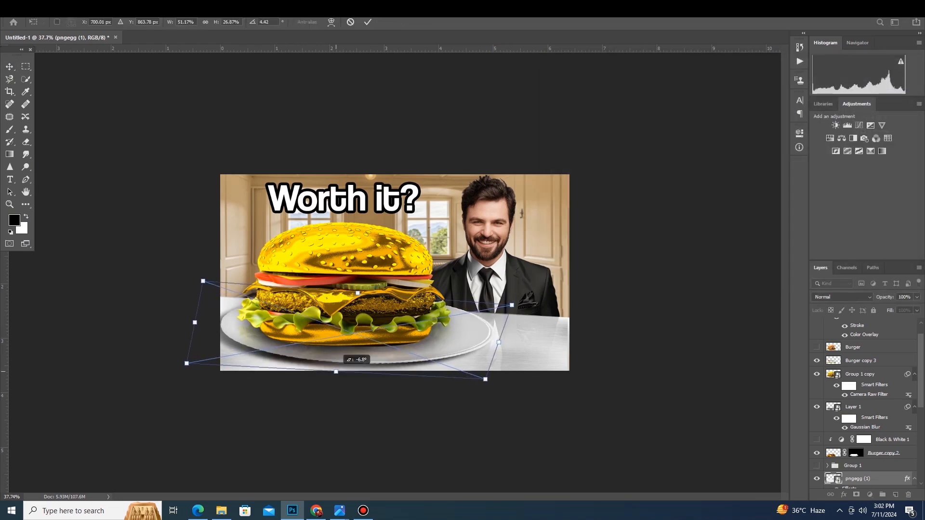
pyautogui.moveTo(485, 378); pyautogui.dragTo(476, 378)
pyautogui.moveTo(358, 297); pyautogui.dragTo(357, 293)
pyautogui.press('Return')
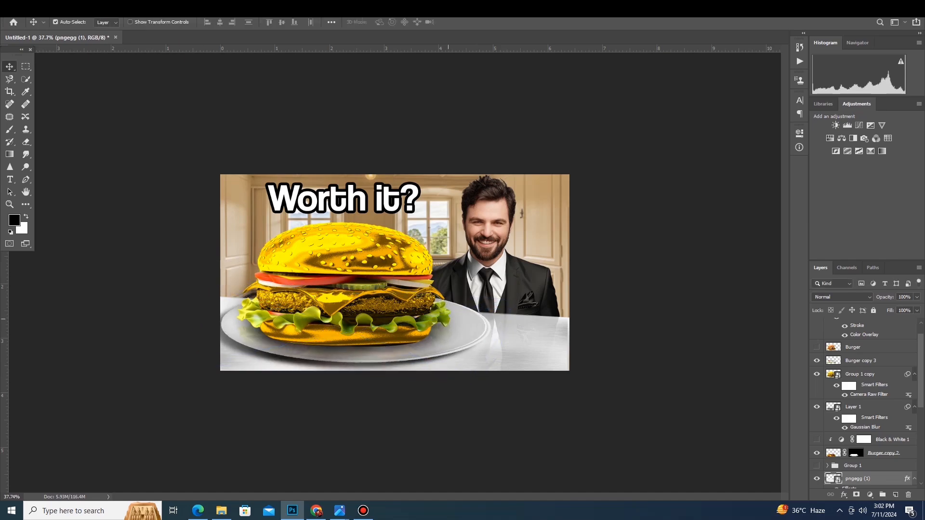
# - Outline the lower part of the bottom bun with a Pen path on a new layer below Group 1 copy and convert it to a selection
pyautogui.click(356, 424)
pyautogui.scroll(9, 357, 424)
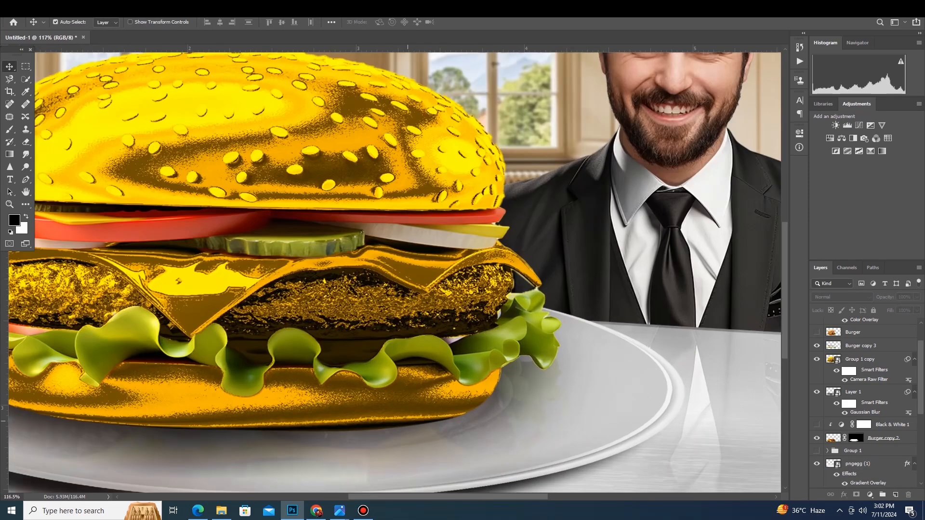
pyautogui.click(346, 395)
pyautogui.scroll(-8, 345, 395)
pyautogui.scroll(4, 299, 440)
pyautogui.scroll(3, 298, 440)
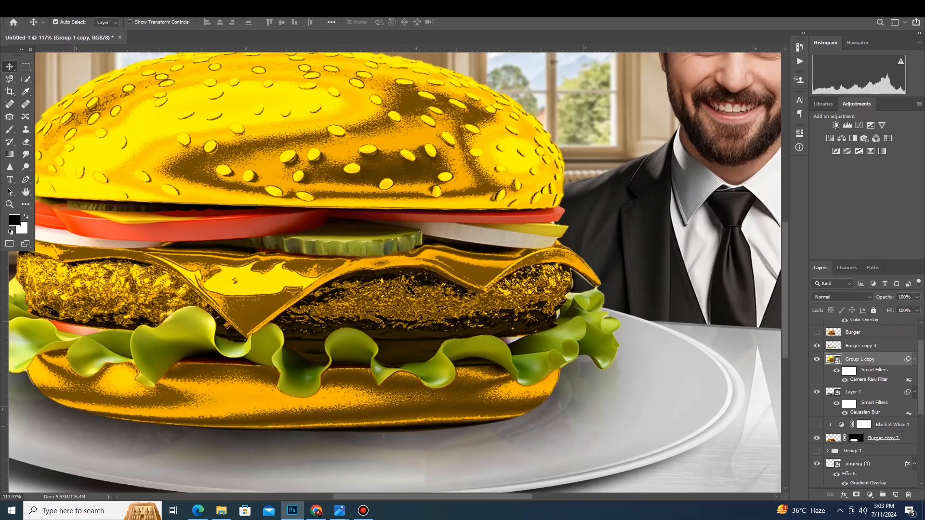
pyautogui.click(298, 440)
pyautogui.click(896, 495)
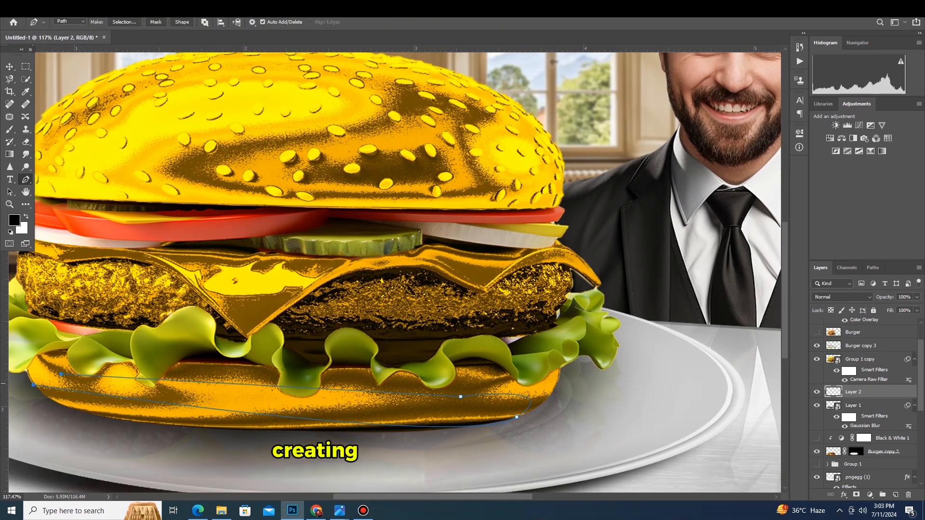
pyautogui.click(152, 429)
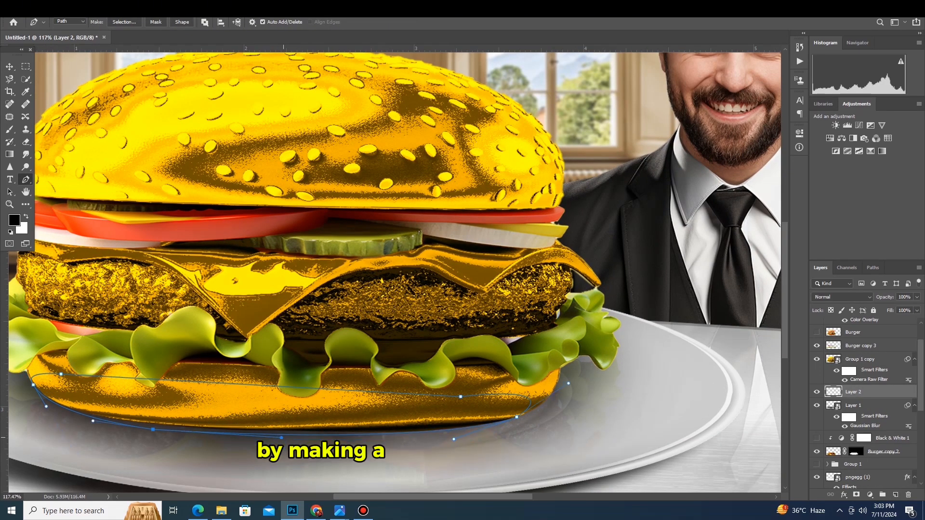
pyautogui.rightClick(208, 406)
pyautogui.click(238, 230)
pyautogui.press('Return')
# - Fill the bun selection on Layer 2 with black (#000000) in Normal mode at 100% opacity, and deselect
pyautogui.press('m')
pyautogui.rightClick(218, 404)
pyautogui.click(230, 345)
pyautogui.click(465, 135)
pyautogui.click(451, 158)
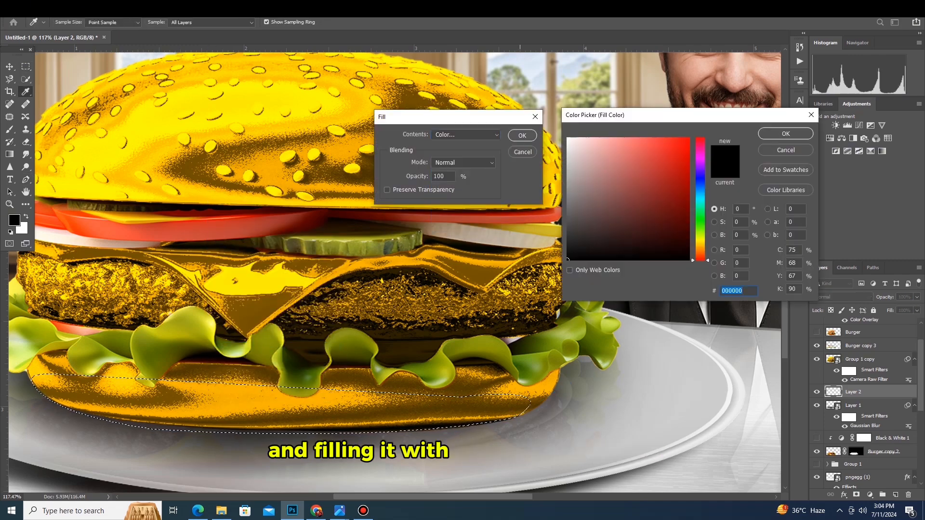
pyautogui.press('Return')
pyautogui.press('Return')
pyautogui.hotkey('ctrl', 'd')
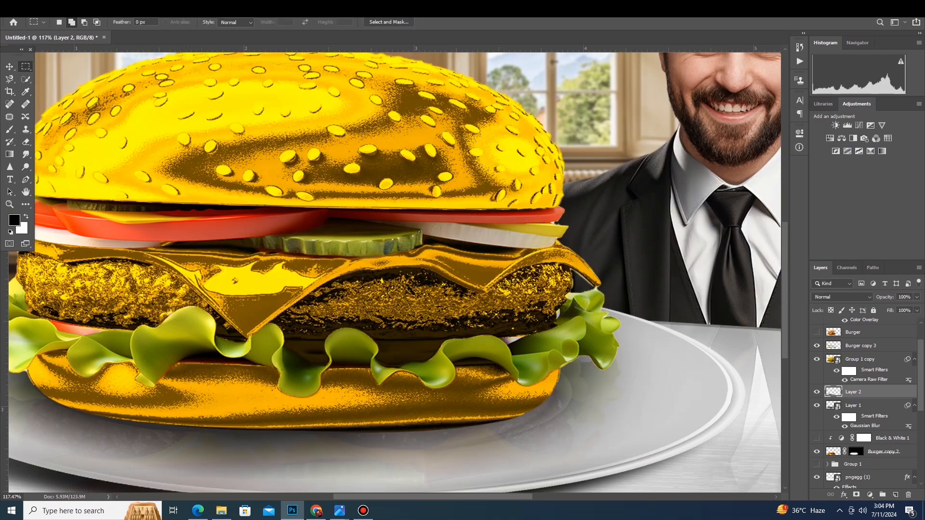
# - Restore the bun selection and fill it with black again to darken the contact shadow, and deselect
pyautogui.hotkey('ctrl', 'z')
pyautogui.rightClick(263, 416)
pyautogui.click(276, 355)
pyautogui.click(466, 135)
pyautogui.click(450, 157)
pyautogui.press('Return')
pyautogui.press('Return')
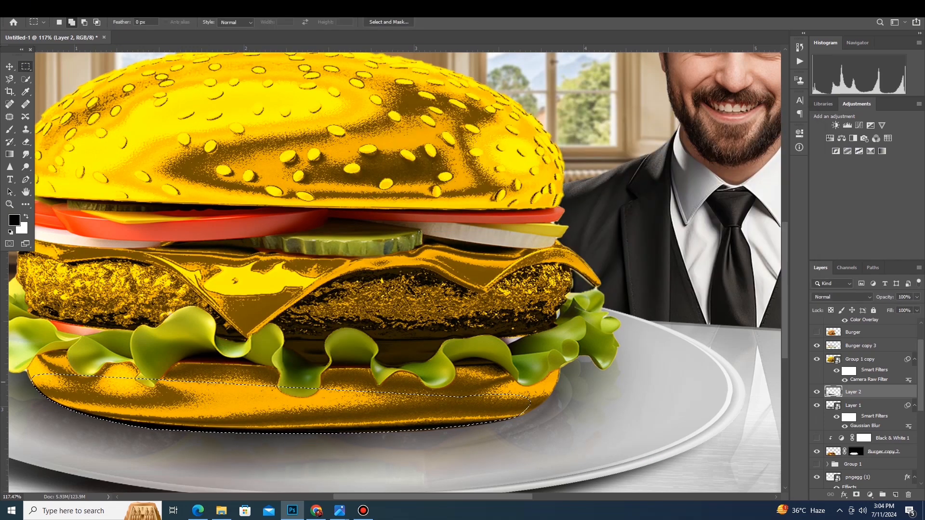
pyautogui.hotkey('ctrl', 'd')
# - Apply Group 1 copy's Camera Raw Filter with Whites +18, Texture +32, Clarity +41 and Vibrance +85
pyautogui.hotkey('ctrl', '0')
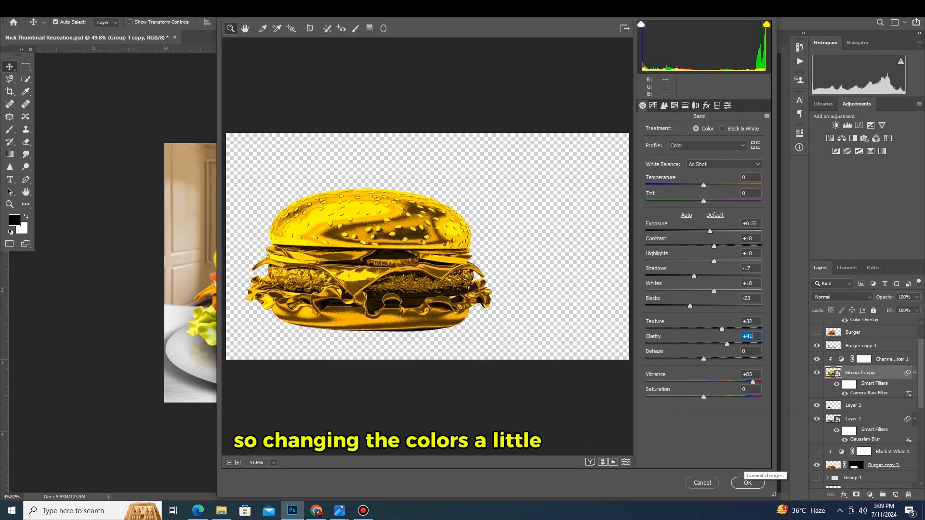
pyautogui.click(747, 483)
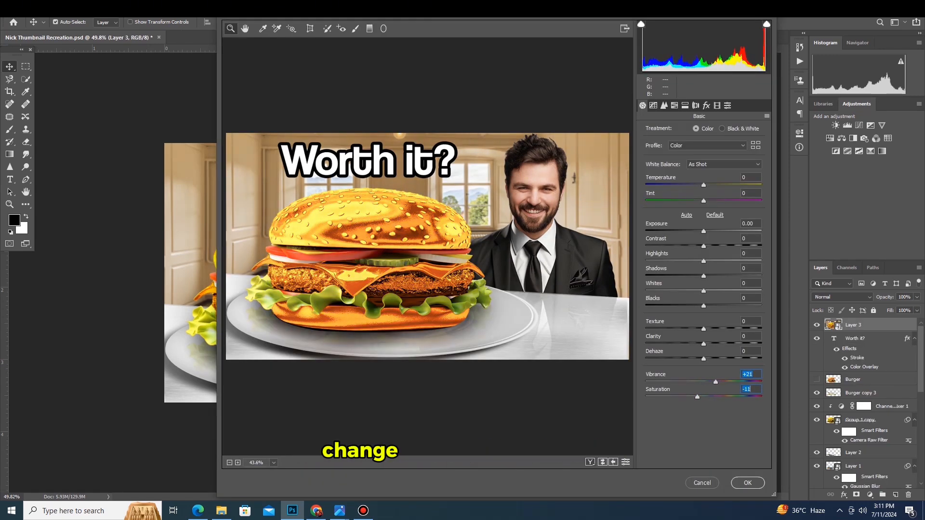
# - In Layer 3's Camera Raw Filter, lower Highlights slightly and raise Texture and Clarity, with Vibrance +21 and Saturation -11
pyautogui.moveTo(703, 261); pyautogui.dragTo(700, 261)
pyautogui.moveTo(703, 329); pyautogui.dragTo(715, 329)
pyautogui.moveTo(703, 344); pyautogui.dragTo(761, 316)
# - In Layer 3's parametric tone curve, set Shadows to -7 and bring Darks slightly below zero
pyautogui.click(654, 105)
pyautogui.moveTo(703, 331); pyautogui.dragTo(699, 331)
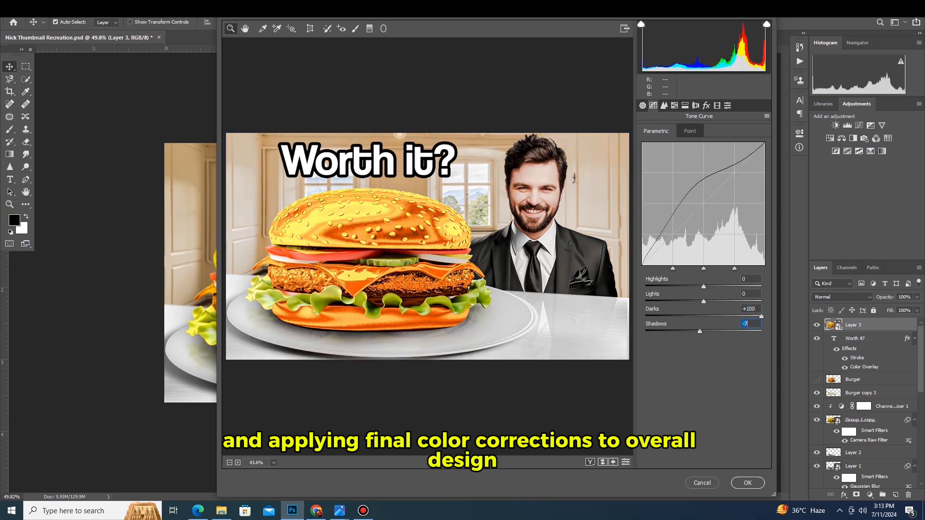
pyautogui.moveTo(761, 316); pyautogui.dragTo(701, 317)
# - In Layer 3's HSL adjustments, set the luminance of Oranges to +9 and Yellows to +23
pyautogui.click(675, 106)
pyautogui.click(681, 131)
pyautogui.moveTo(703, 198)
pyautogui.mouseDown()
pyautogui.moveTo(684, 198)
pyautogui.moveTo(754, 182)
pyautogui.moveTo(709, 182)
pyautogui.mouseUp()
pyautogui.click(721, 131)
pyautogui.moveTo(704, 198); pyautogui.dragTo(737, 198)
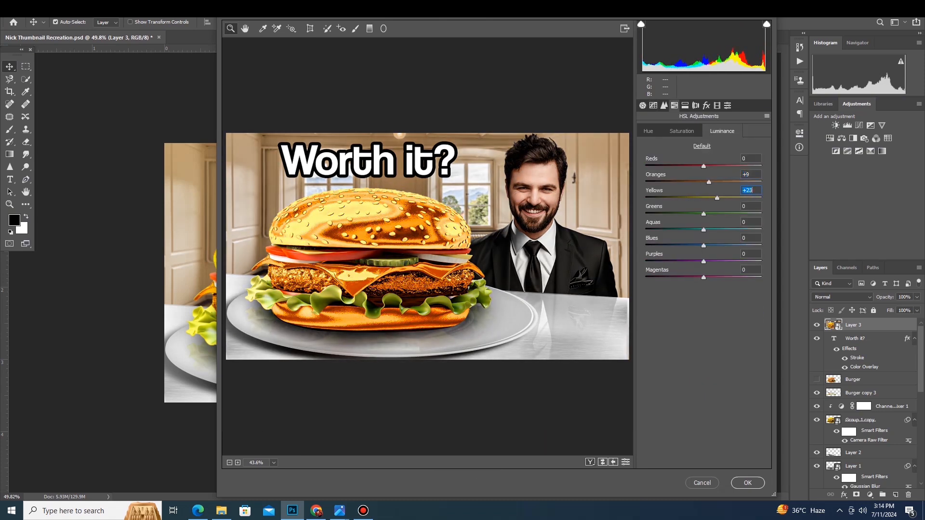
# - Darken the image corners with a negative lens vignetting amount and apply the Camera Raw Filter to Layer 3
pyautogui.click(696, 105)
pyautogui.moveTo(703, 288); pyautogui.dragTo(669, 287)
pyautogui.click(747, 482)
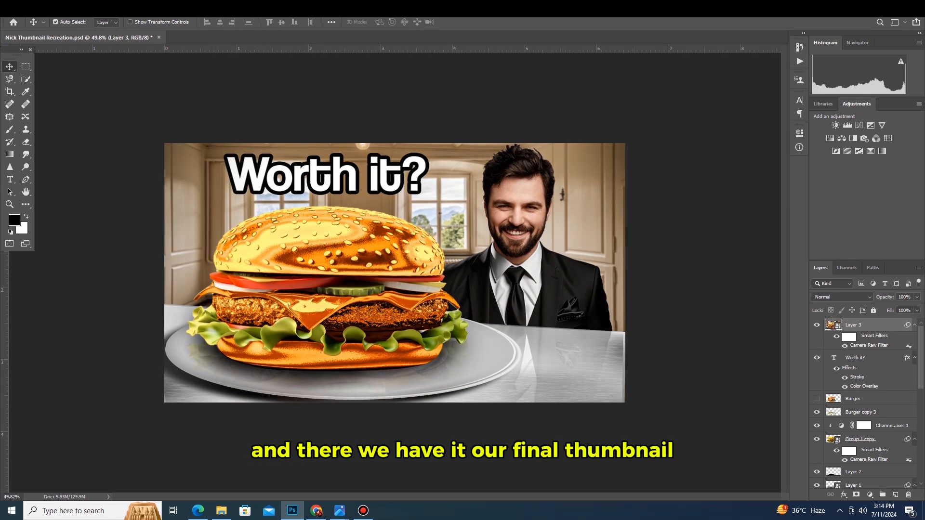